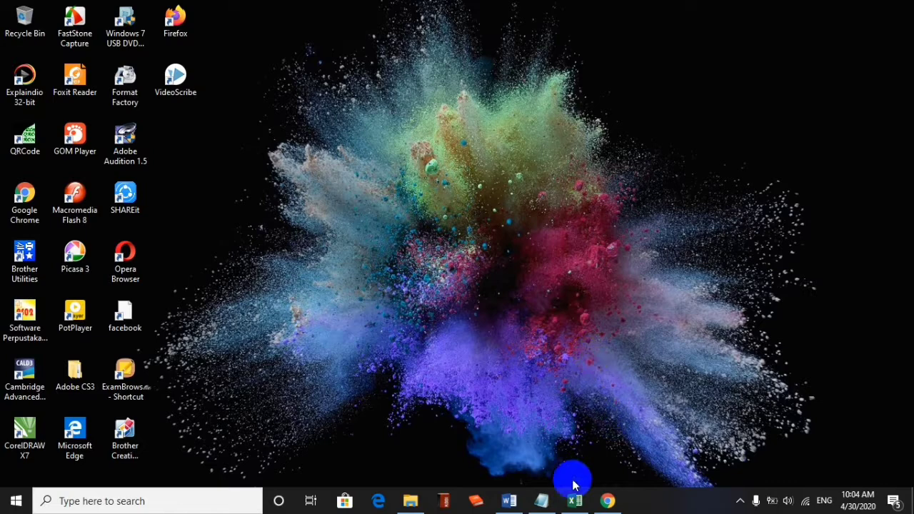
# Step: Review the SKL DARI WA task list, the SKL folder's files and the Konsep SKL.docx letter template with its merge fields
pyautogui.click(542, 435)
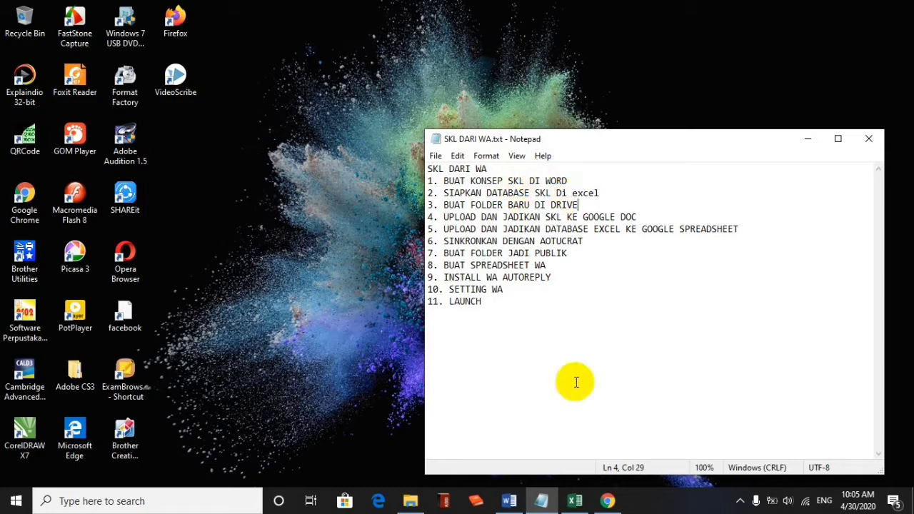
pyautogui.click(410, 500)
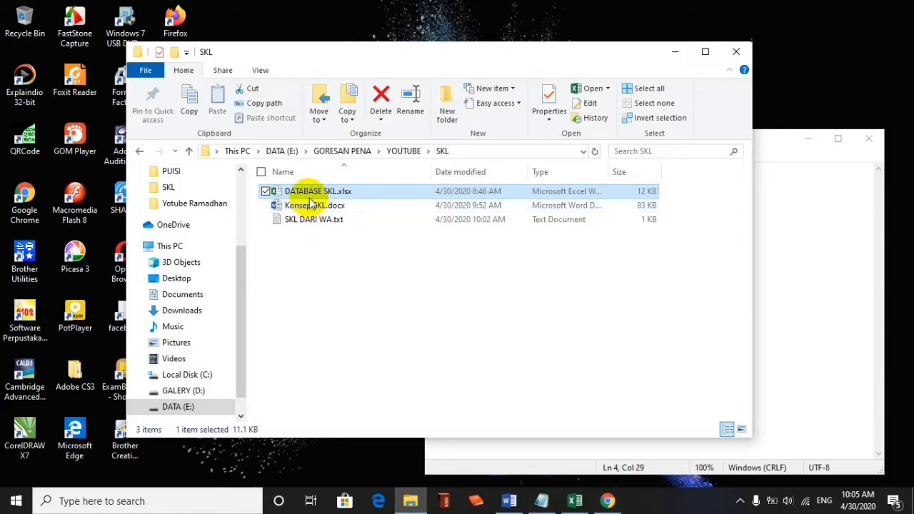
pyautogui.click(514, 499)
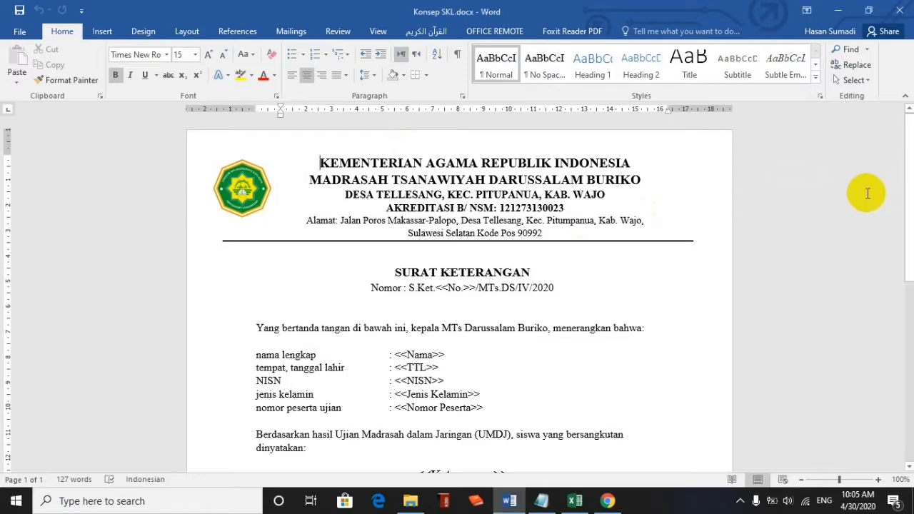
pyautogui.scroll(-1, 908, 214)
pyautogui.scroll(-7, 907, 214)
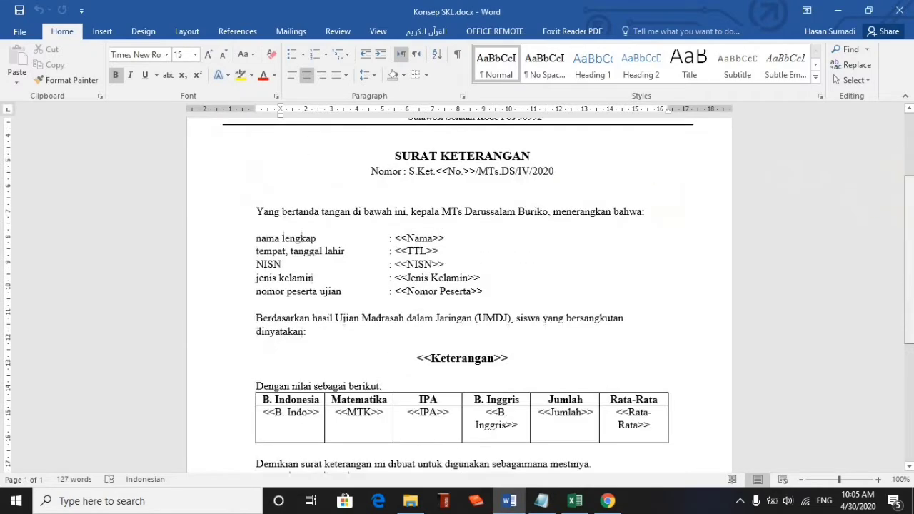
pyautogui.scroll(4, 910, 249)
pyautogui.scroll(2, 910, 248)
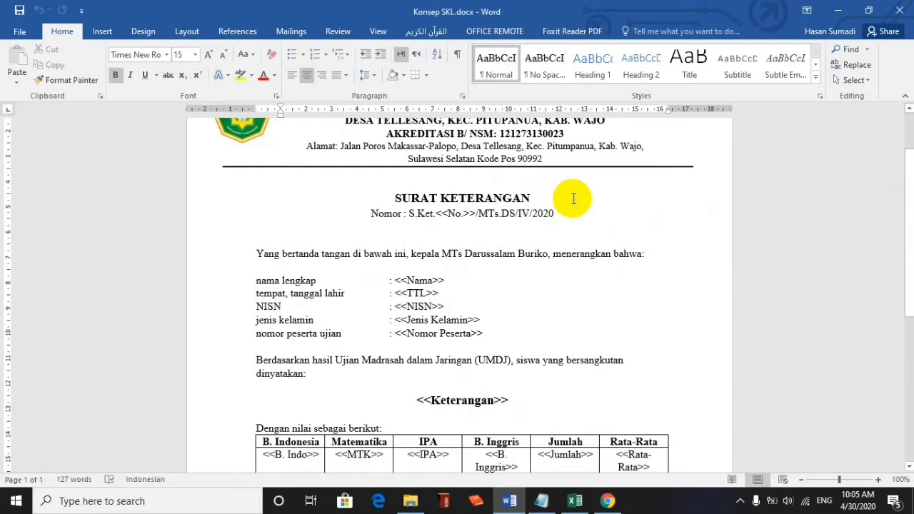
pyautogui.click(550, 287)
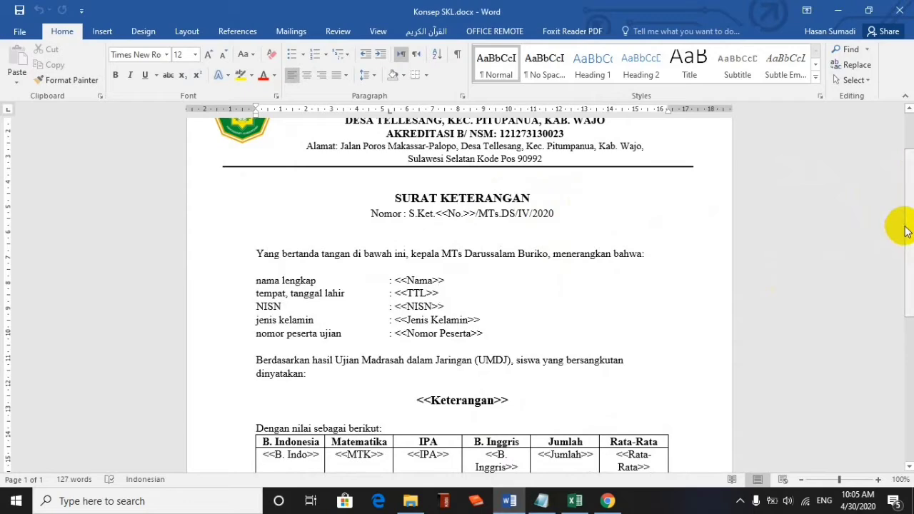
pyautogui.moveTo(908, 218)
pyautogui.mouseDown()
pyautogui.moveTo(908, 251)
pyautogui.moveTo(907, 225)
pyautogui.mouseUp()
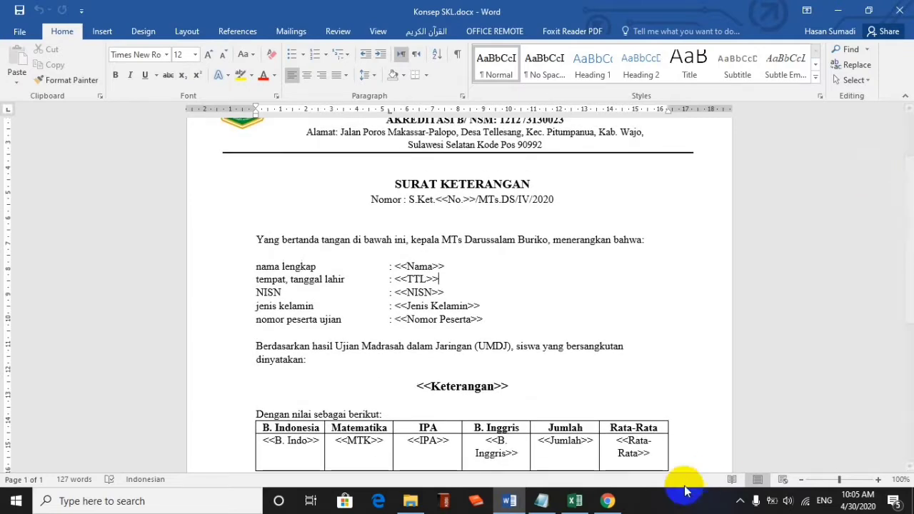
# Step: Look over the student data in DATABASE SKL.xlsx and return to the SKL DARI WA task list
pyautogui.click(575, 500)
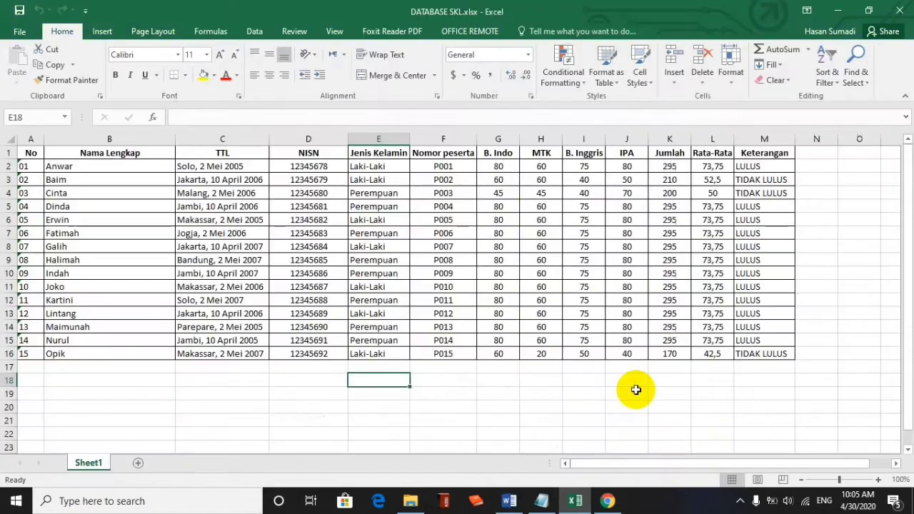
pyautogui.click(840, 7)
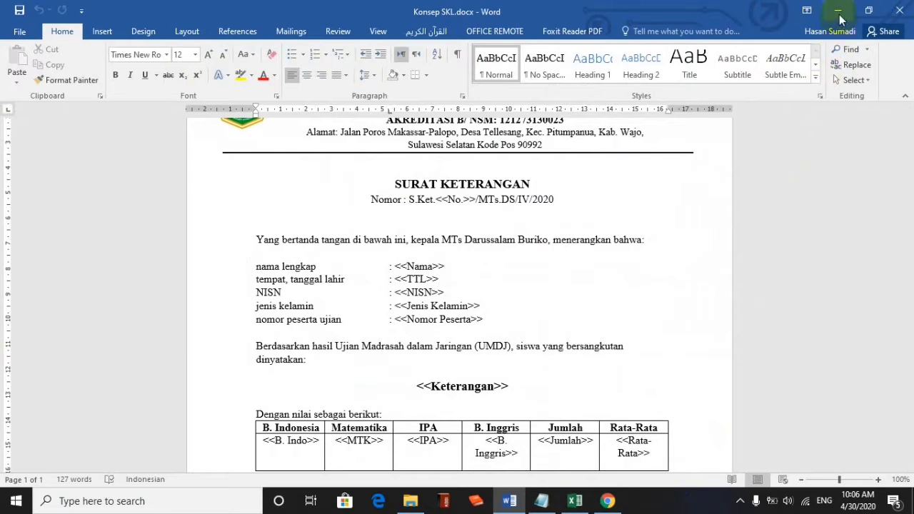
pyautogui.click(839, 14)
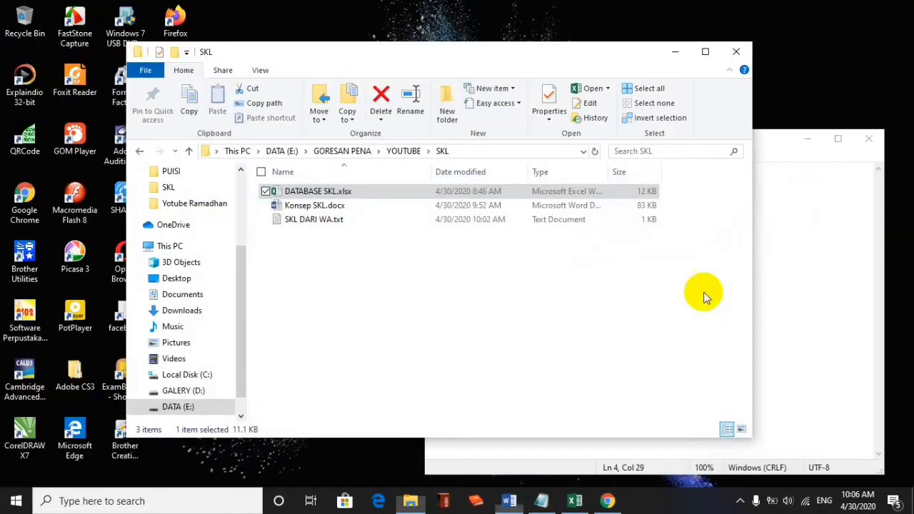
pyautogui.click(575, 501)
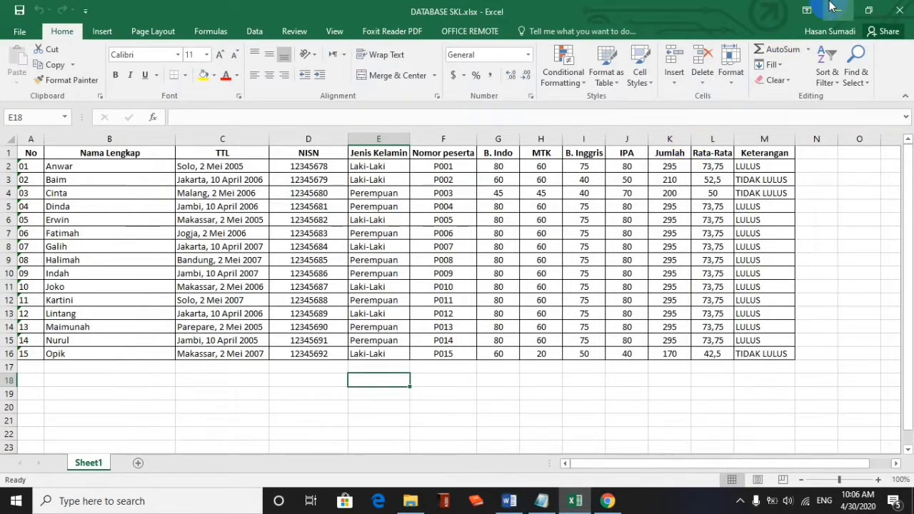
pyautogui.click(540, 502)
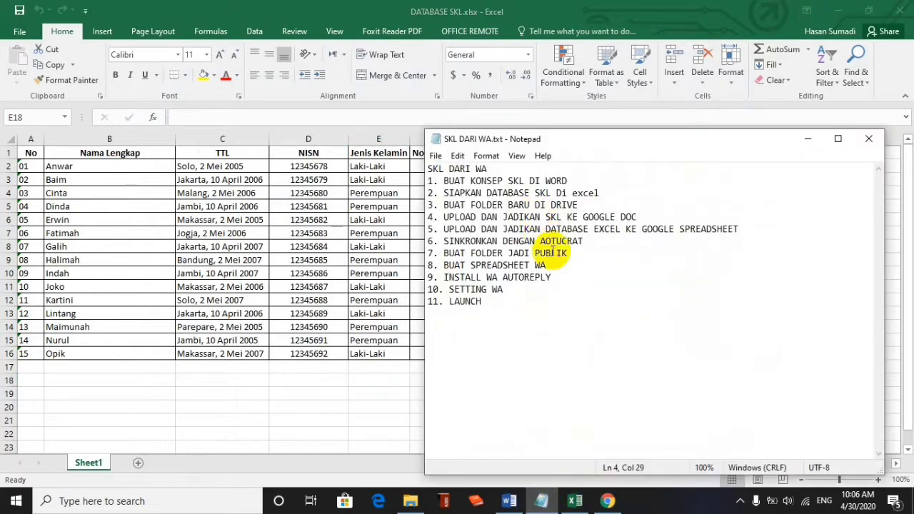
# Step: Switch to Google Drive in Chrome and create a folder named SKL 2020 in My Drive
pyautogui.click(607, 500)
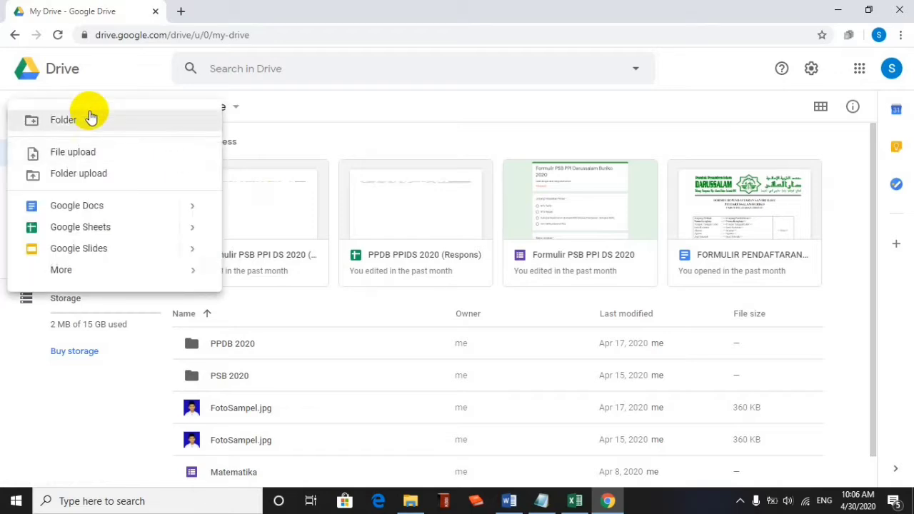
pyautogui.click(85, 120)
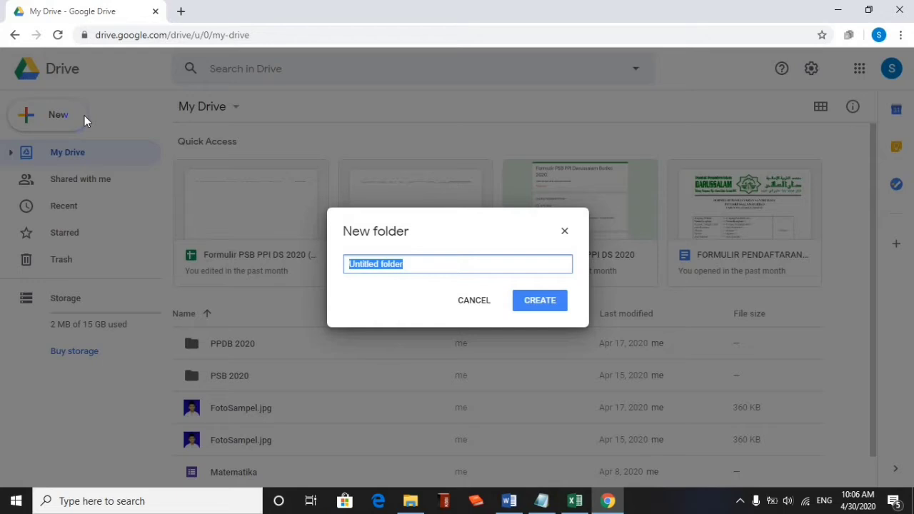
pyautogui.write('SKL')
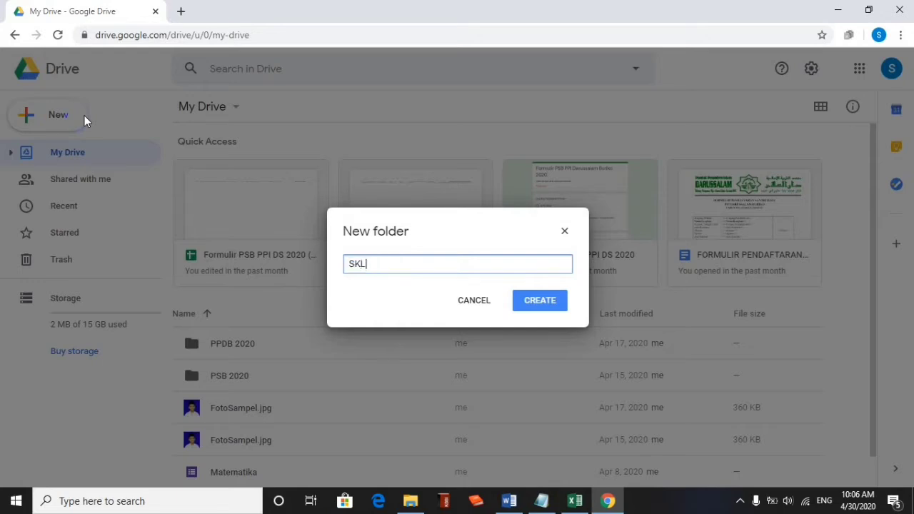
pyautogui.write(' 2020')
pyautogui.click(539, 303)
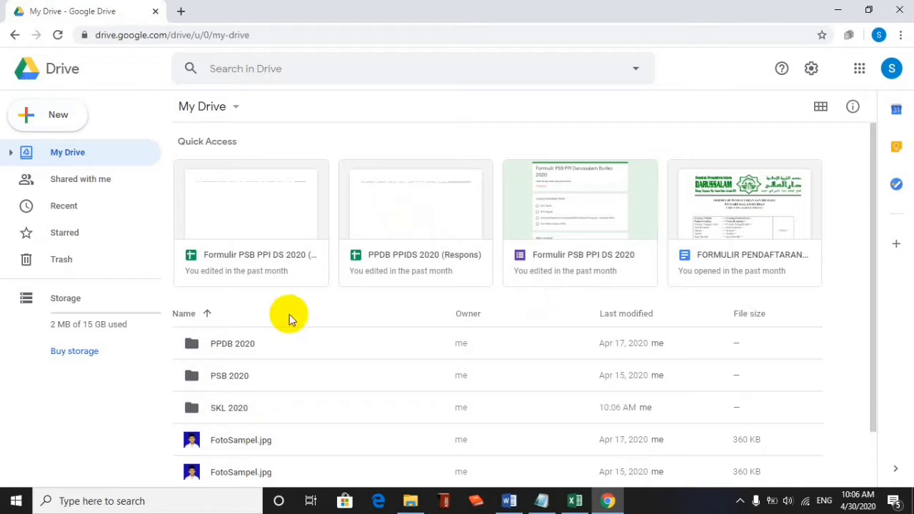
# Step: Open the SKL 2020 folder in My Drive
pyautogui.click(203, 407)
pyautogui.scroll(-1, 202, 407)
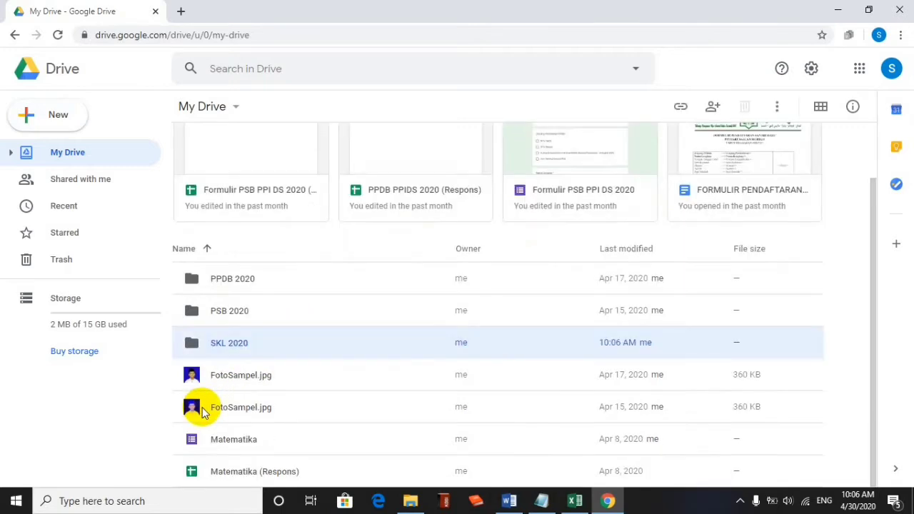
pyautogui.press('Down')
pyautogui.press('Down')
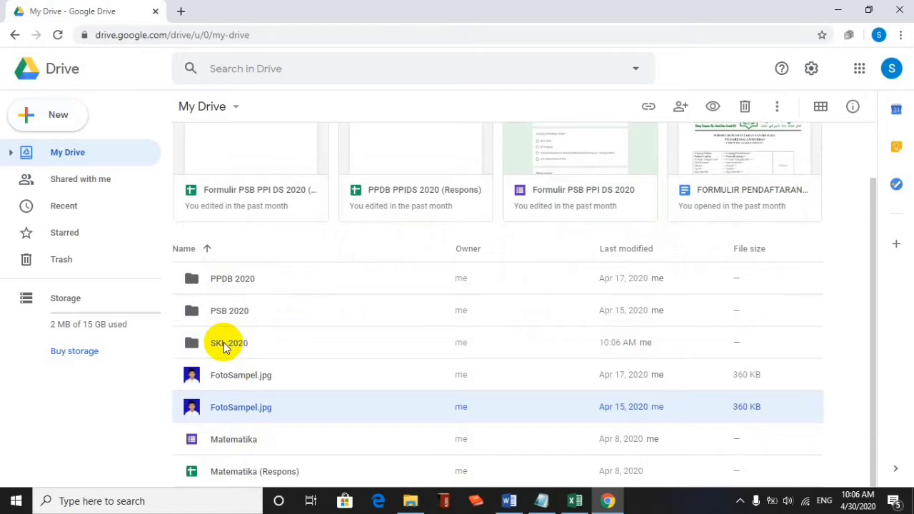
pyautogui.click(223, 342)
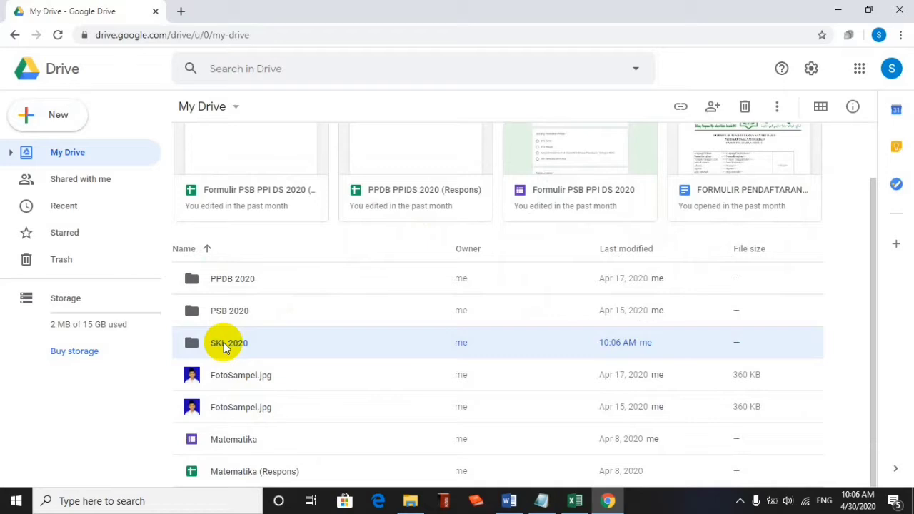
pyautogui.doubleClick(224, 342)
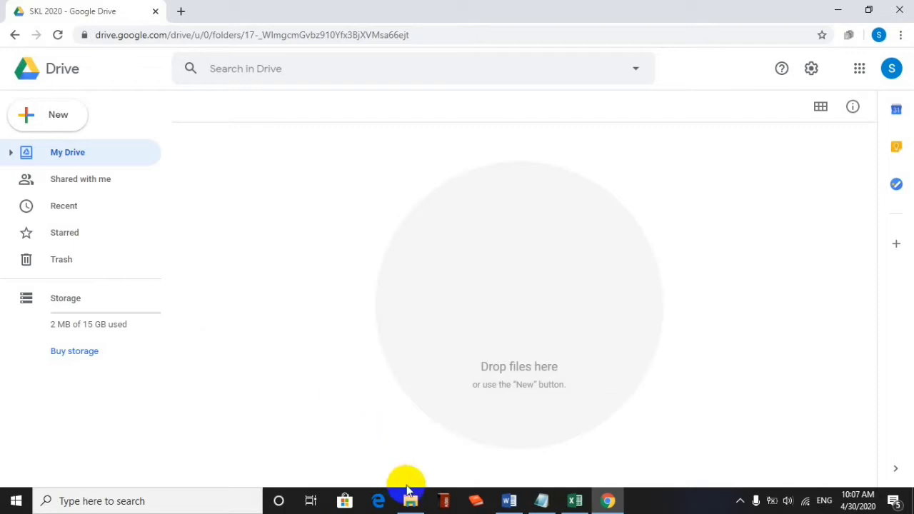
# Step: Close the Konsep SKL.docx and DATABASE SKL.xlsx files that are open in Word and Excel
pyautogui.moveTo(410, 503)
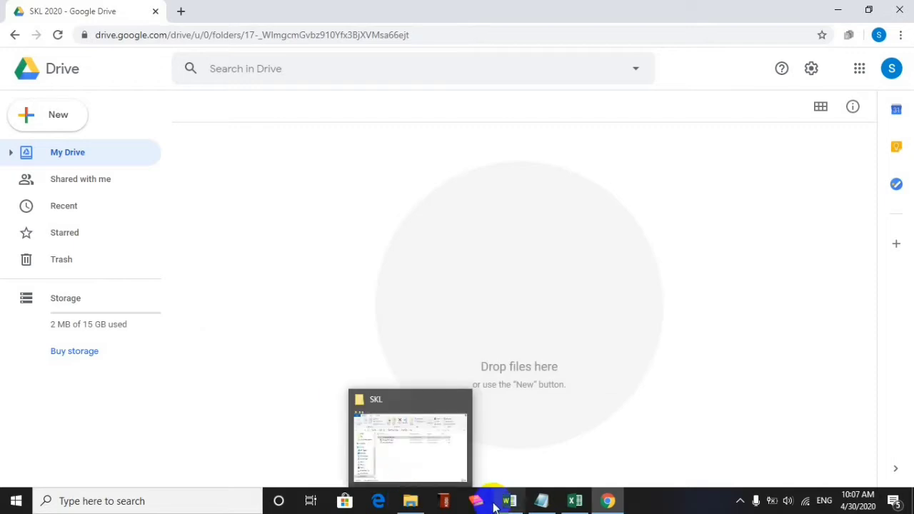
pyautogui.moveTo(513, 500)
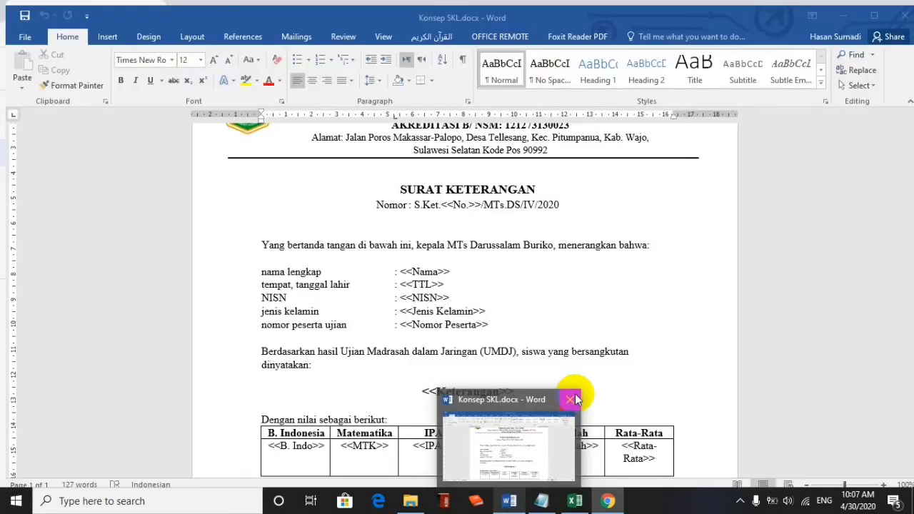
pyautogui.click(575, 400)
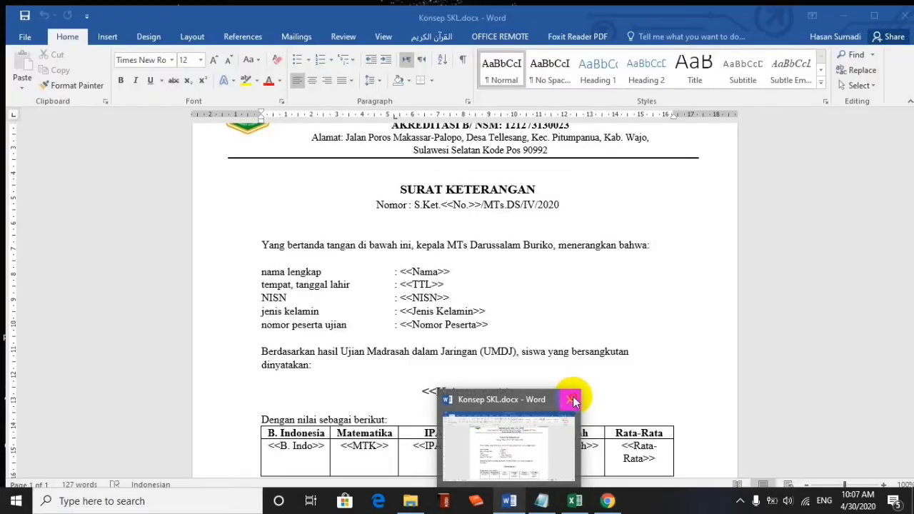
pyautogui.moveTo(556, 505)
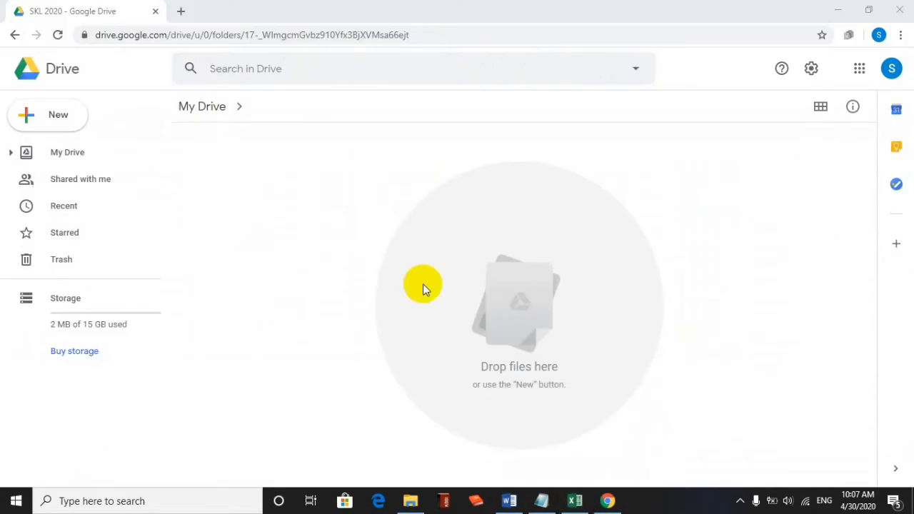
# Step: Upload DATABASE SKL.xlsx and Konsep SKL.docx from the local SKL folder into the SKL 2020 Drive folder
pyautogui.click(410, 500)
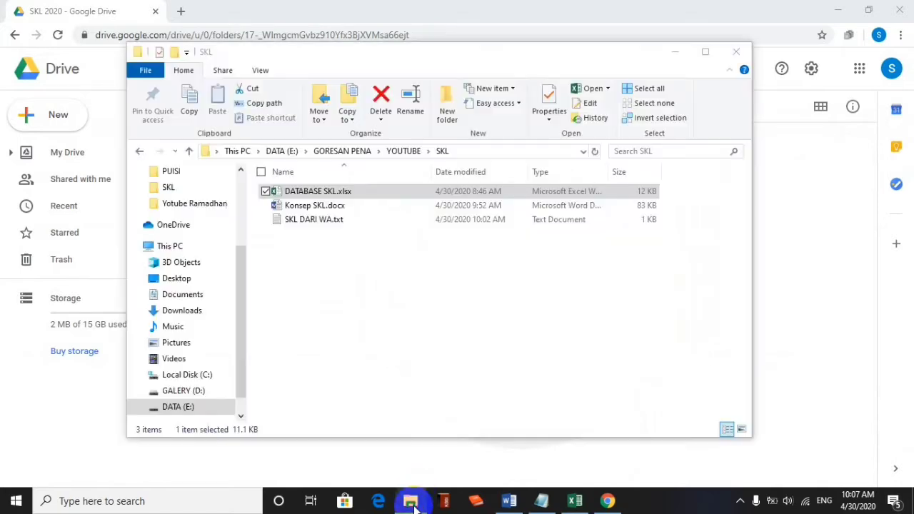
pyautogui.click(270, 205)
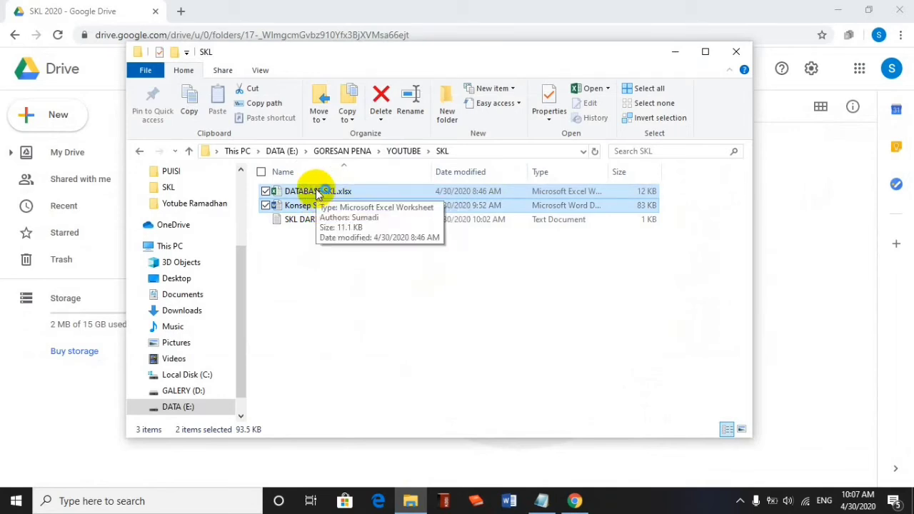
pyautogui.moveTo(318, 194); pyautogui.dragTo(808, 286)
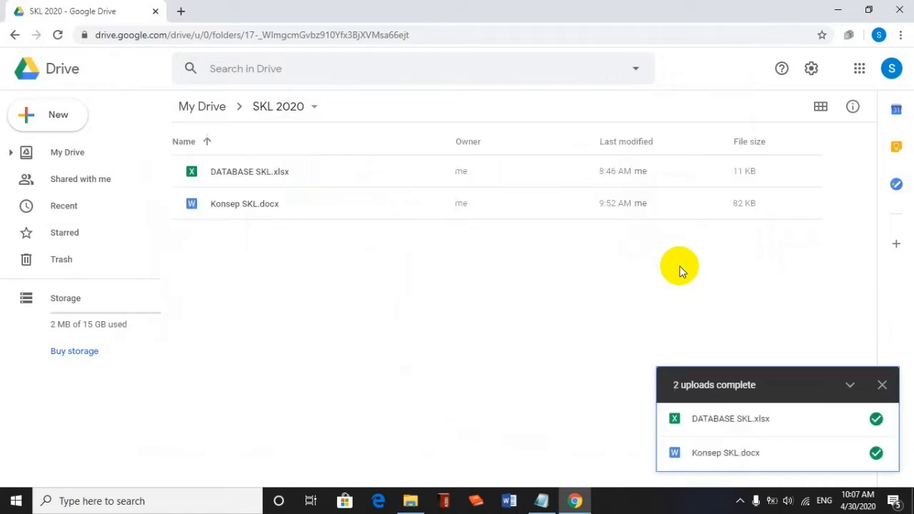
# Step: Open the uploaded Konsep SKL.docx with Google Docs
pyautogui.click(229, 212)
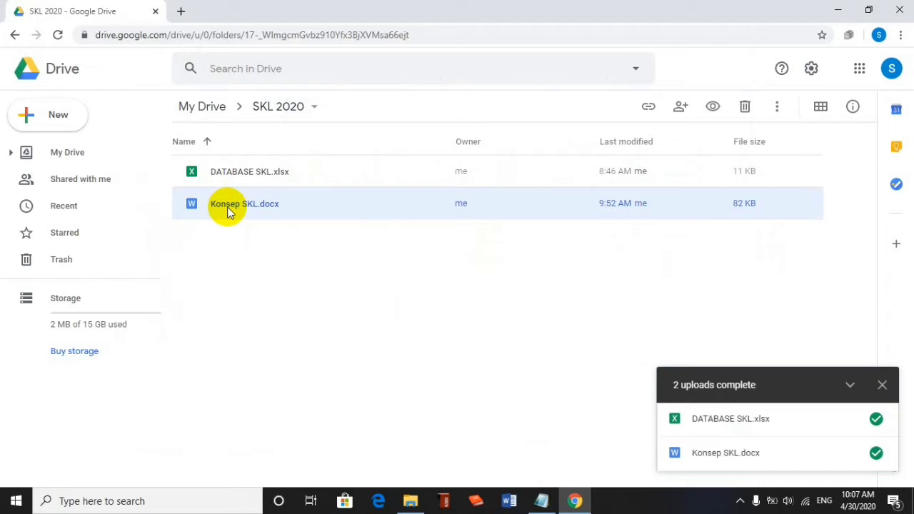
pyautogui.doubleClick(604, 206)
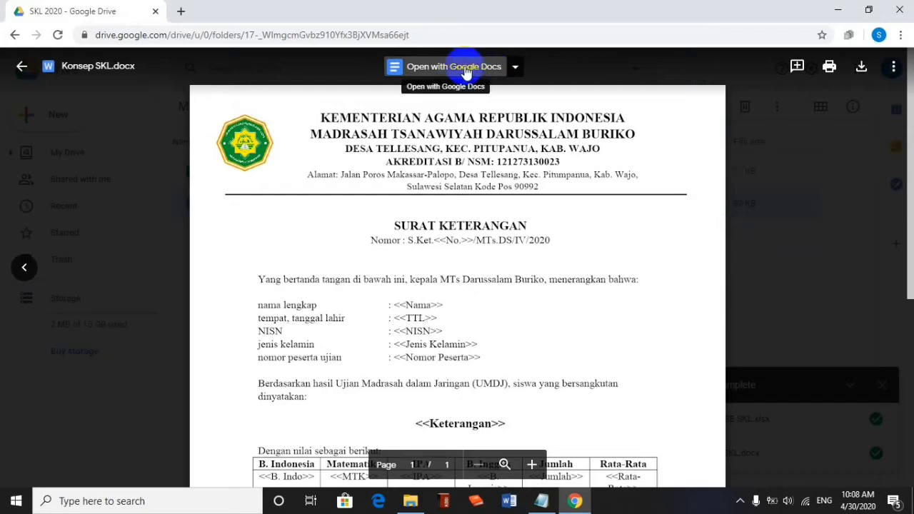
pyautogui.click(465, 68)
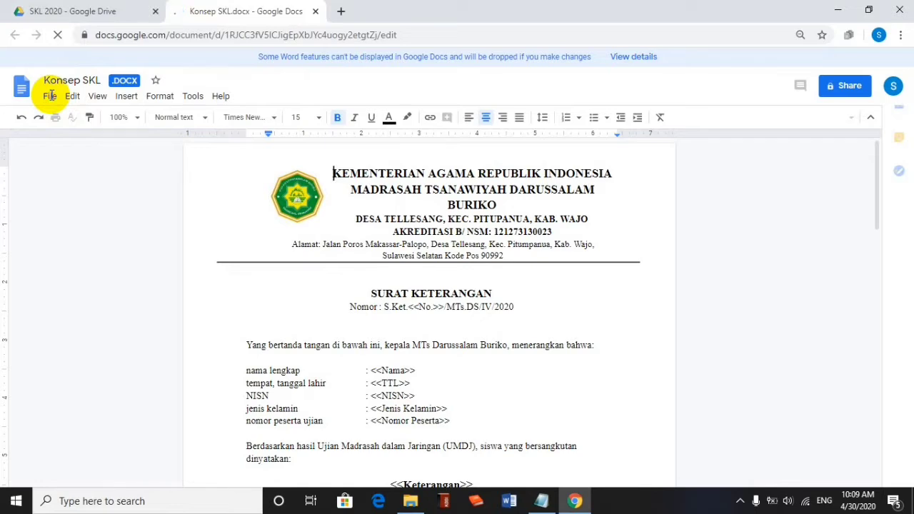
# Step: Save Konsep SKL as a Google Docs document and close the original .docx version
pyautogui.click(50, 95)
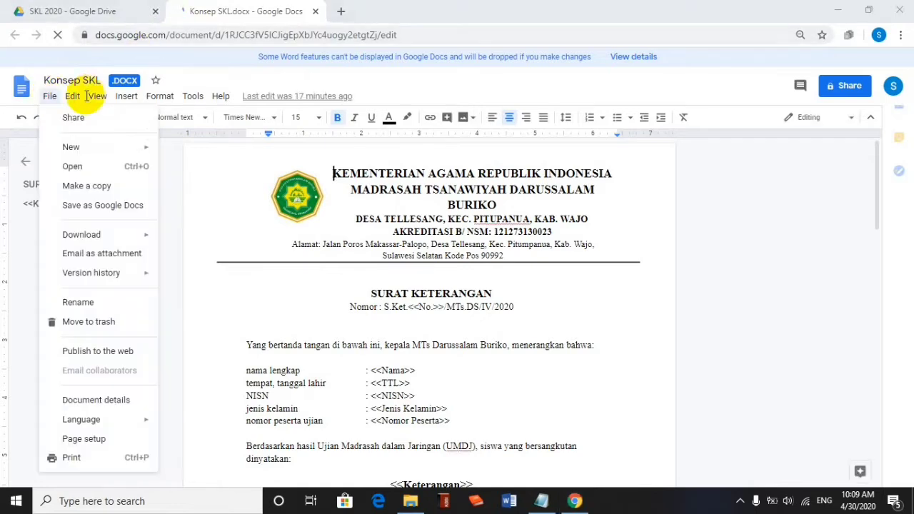
pyautogui.click(89, 206)
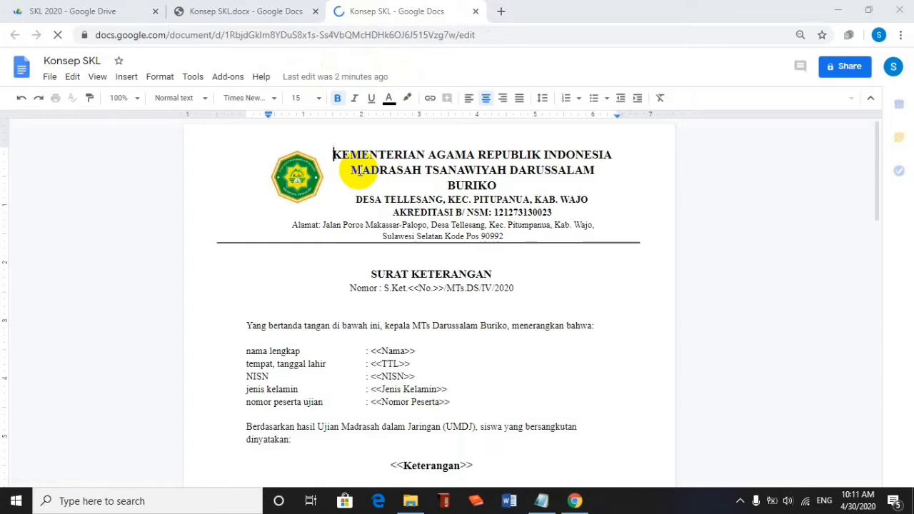
pyautogui.click(316, 12)
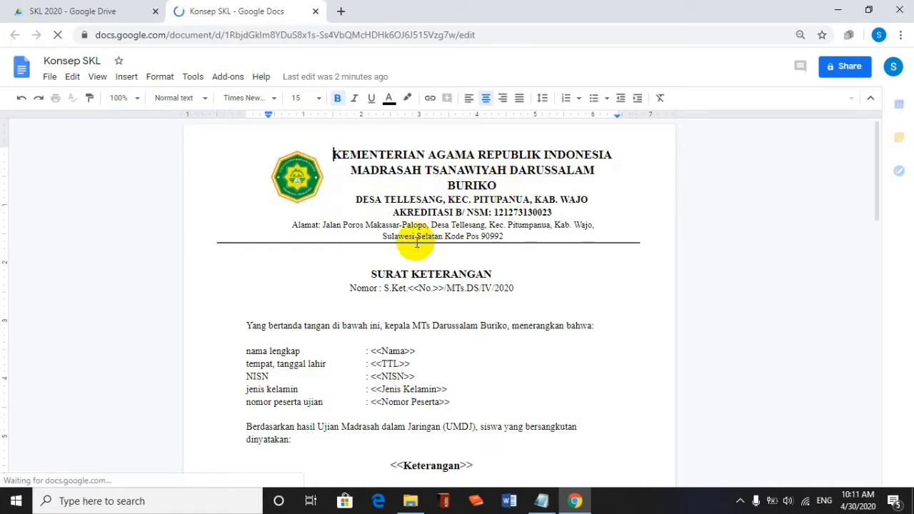
# Step: Move the letterhead logo to the left so the madrasah name fits on one line
pyautogui.click(281, 181)
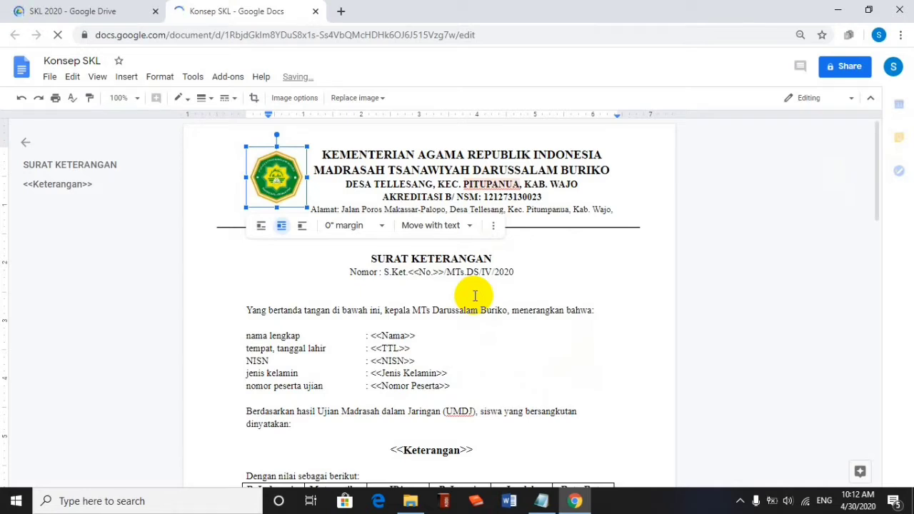
pyautogui.click(488, 185)
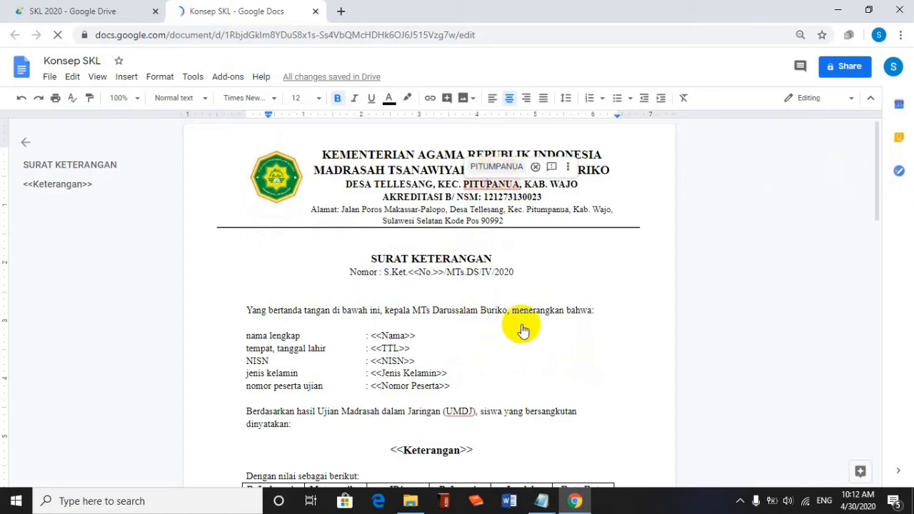
# Step: Correct the letterhead's district name to PITUMPANUA and change the full-name merge tag to <<Nama Lengkap>>
pyautogui.write('M')
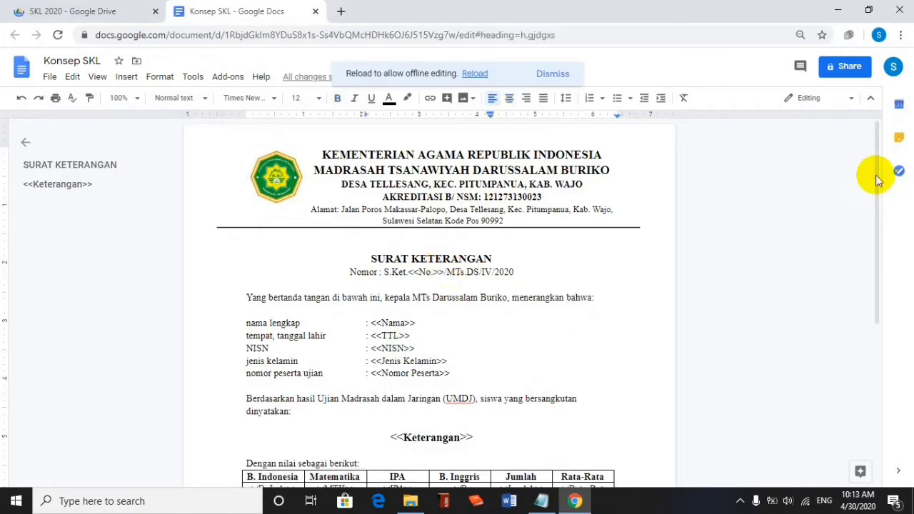
pyautogui.moveTo(876, 176); pyautogui.dragTo(875, 264)
pyautogui.scroll(-1, 314, 293)
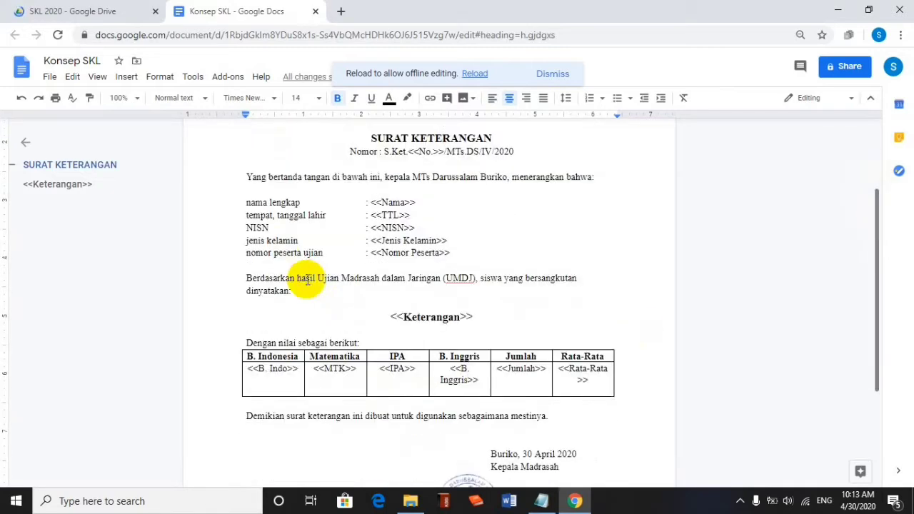
pyautogui.click(405, 202)
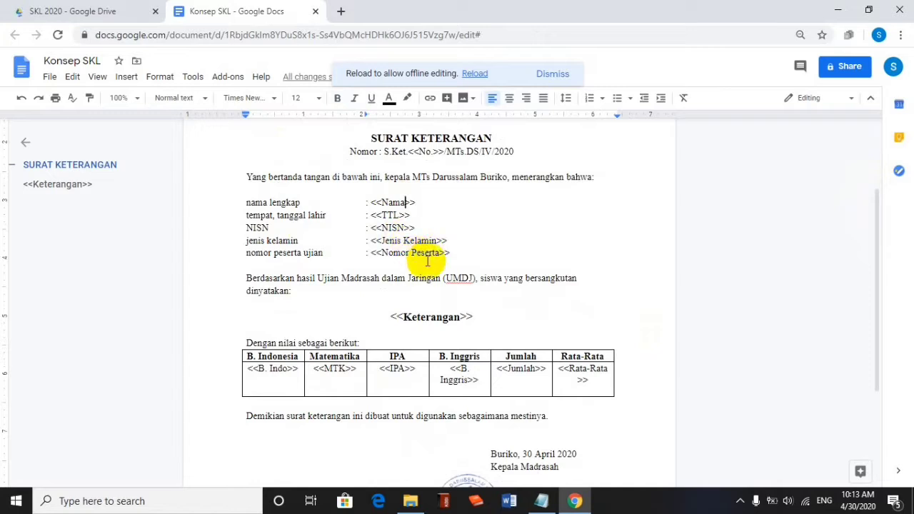
pyautogui.write('Lengkap')
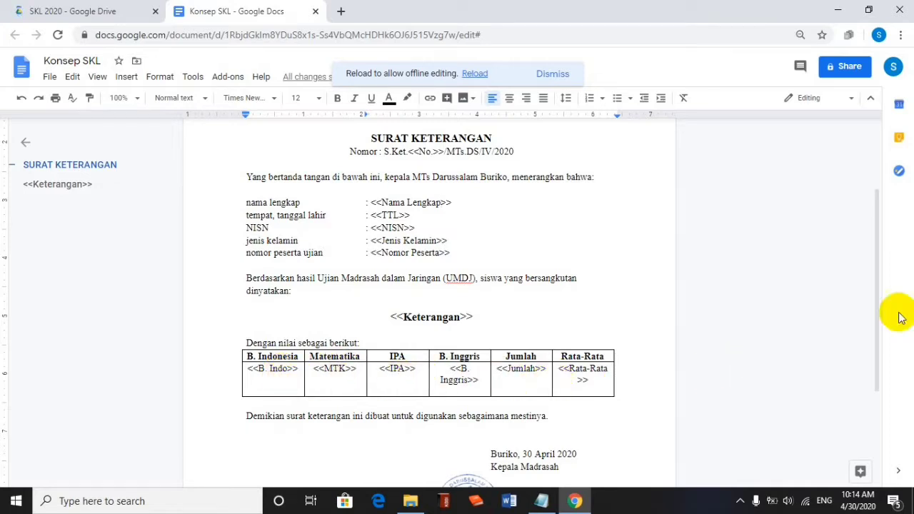
pyautogui.moveTo(876, 313)
pyautogui.mouseDown()
pyautogui.moveTo(873, 398)
pyautogui.moveTo(876, 377)
pyautogui.mouseUp()
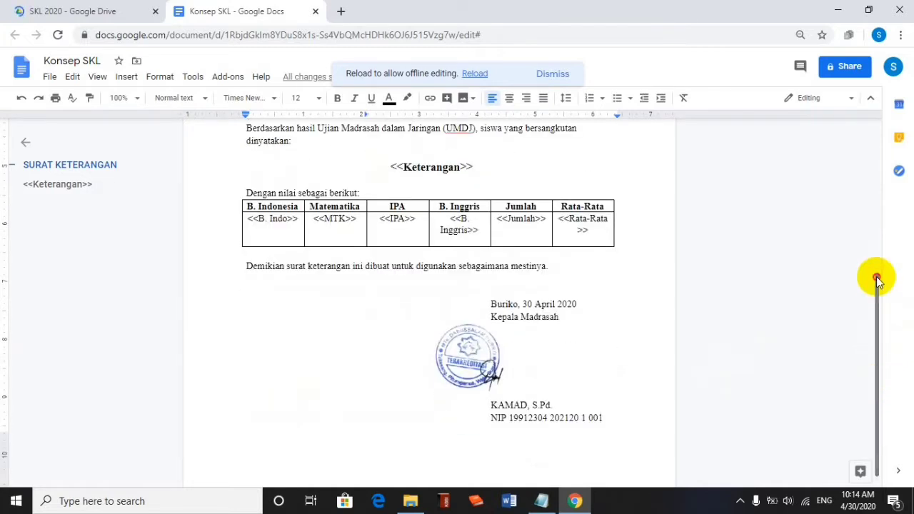
pyautogui.moveTo(874, 201); pyautogui.dragTo(873, 182)
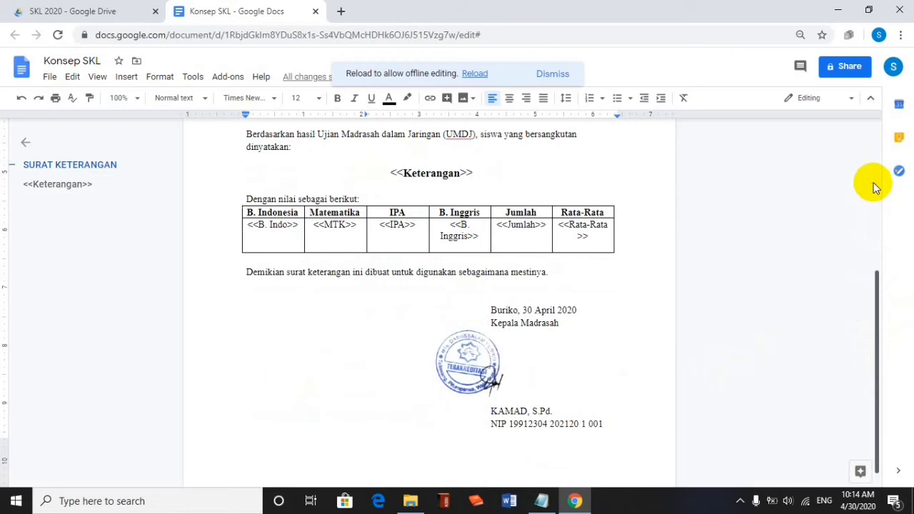
pyautogui.click(873, 182)
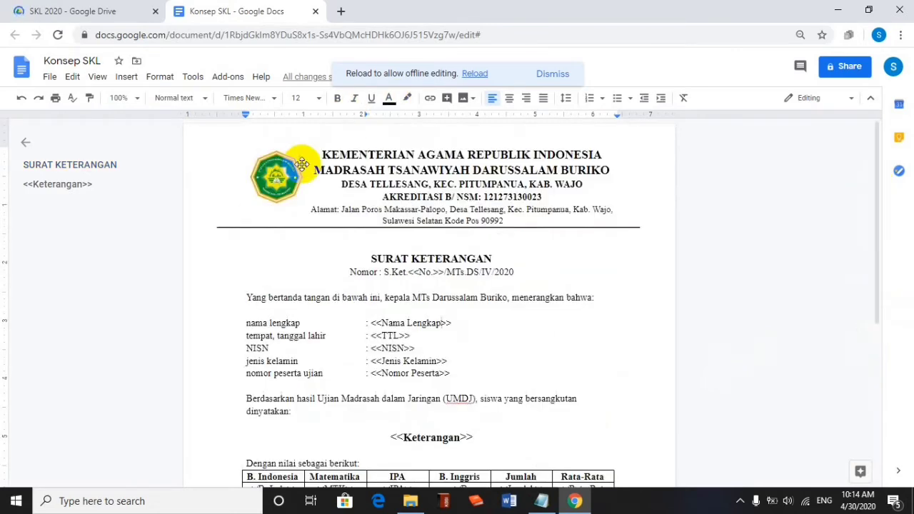
# Step: Open DATABASE SKL.xlsx from the SKL 2020 Drive folder with Google Sheets and save it as a Google Sheets spreadsheet
pyautogui.click(79, 13)
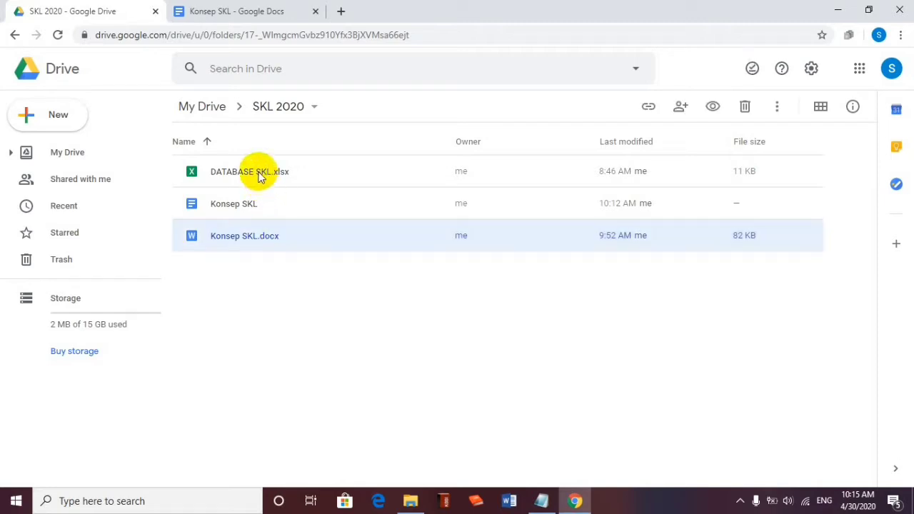
pyautogui.click(260, 178)
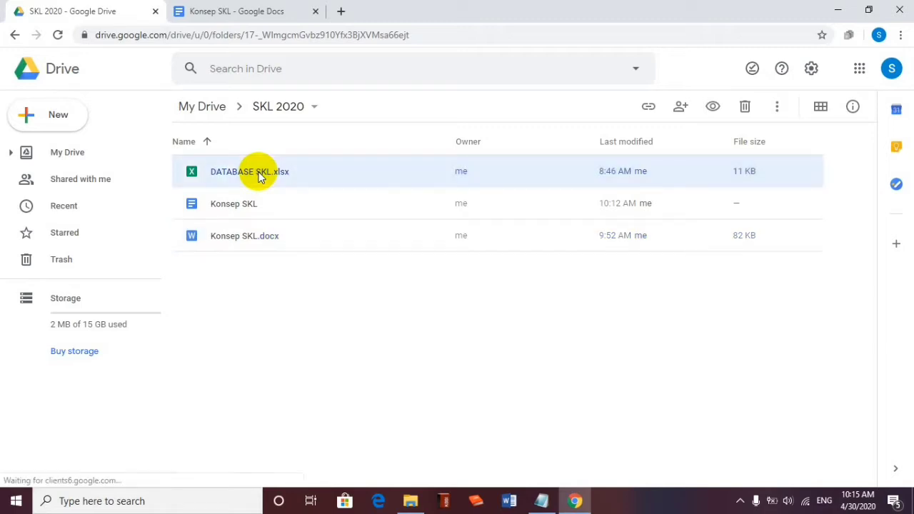
pyautogui.doubleClick(261, 175)
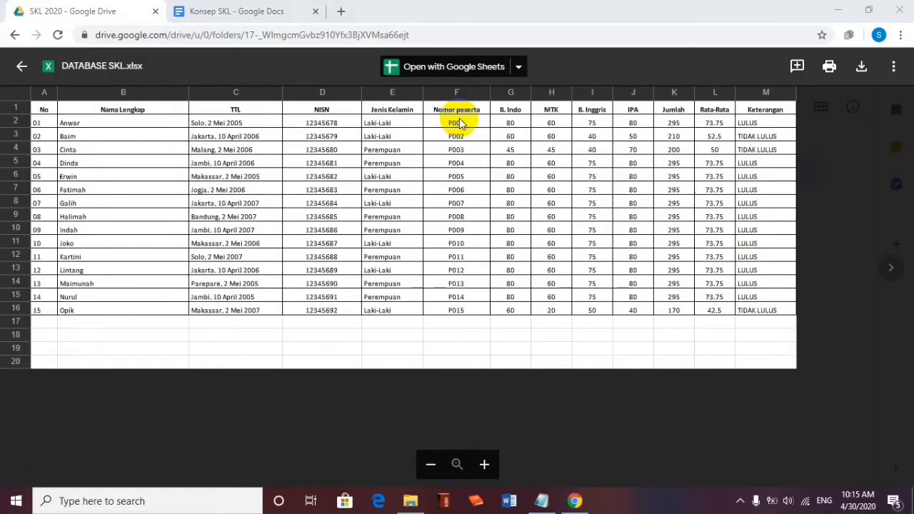
pyautogui.click(443, 68)
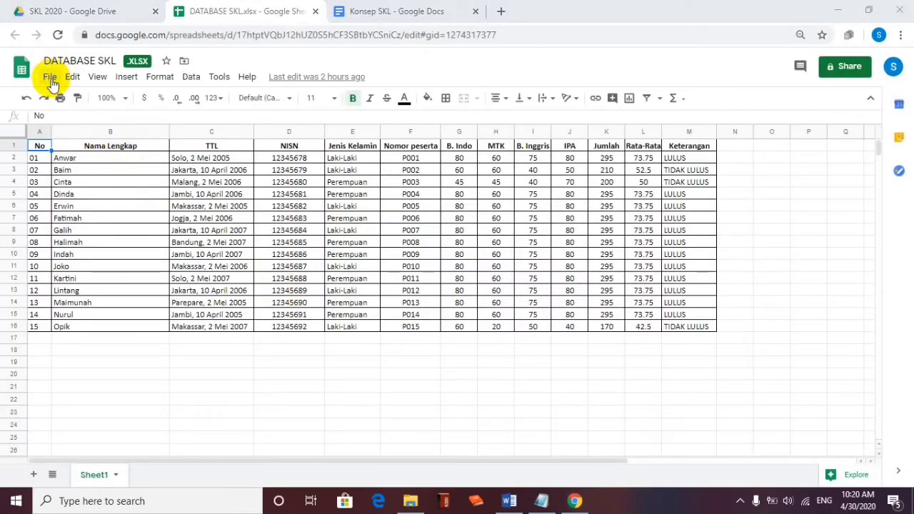
pyautogui.click(50, 78)
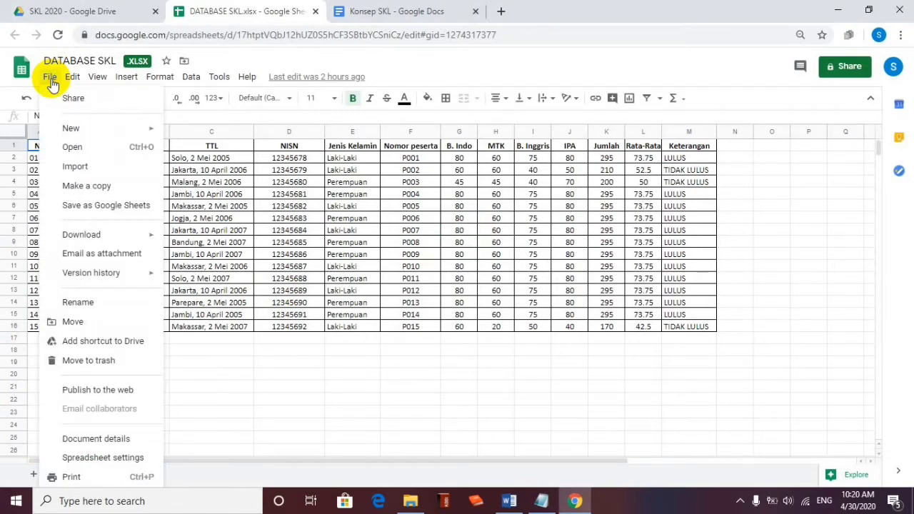
pyautogui.click(92, 206)
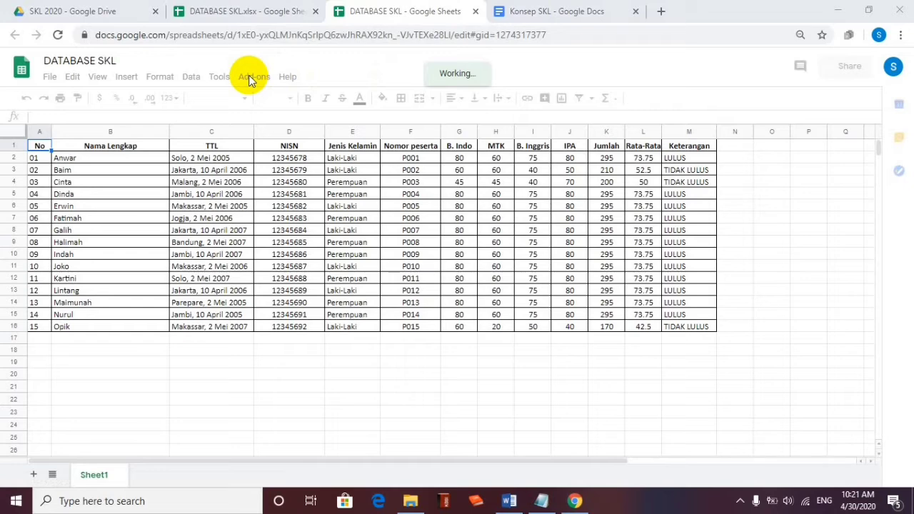
# Step: Launch the Autocrat add-on in the converted DATABASE SKL spreadsheet
pyautogui.click(252, 77)
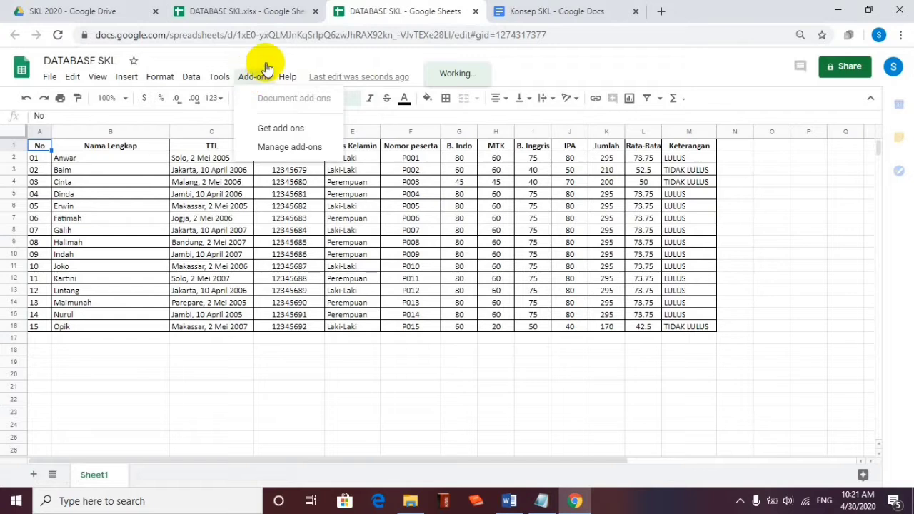
pyautogui.click(265, 62)
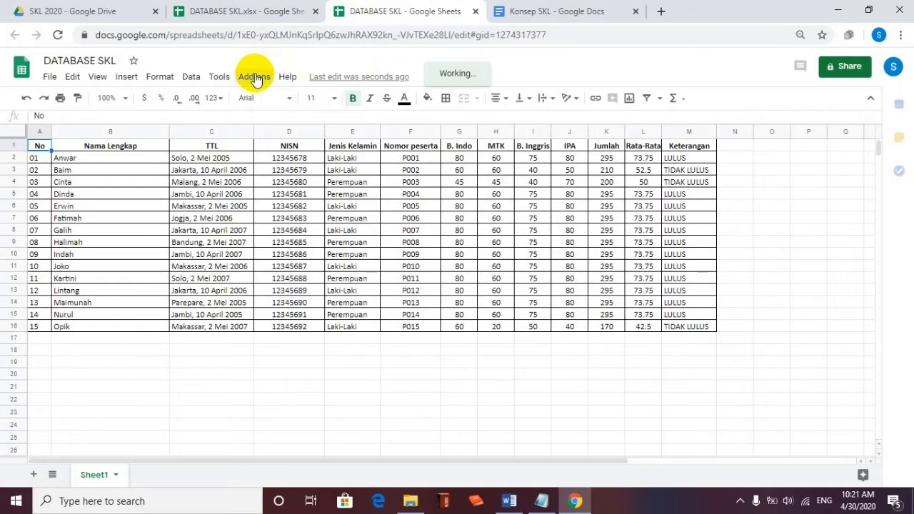
pyautogui.click(254, 77)
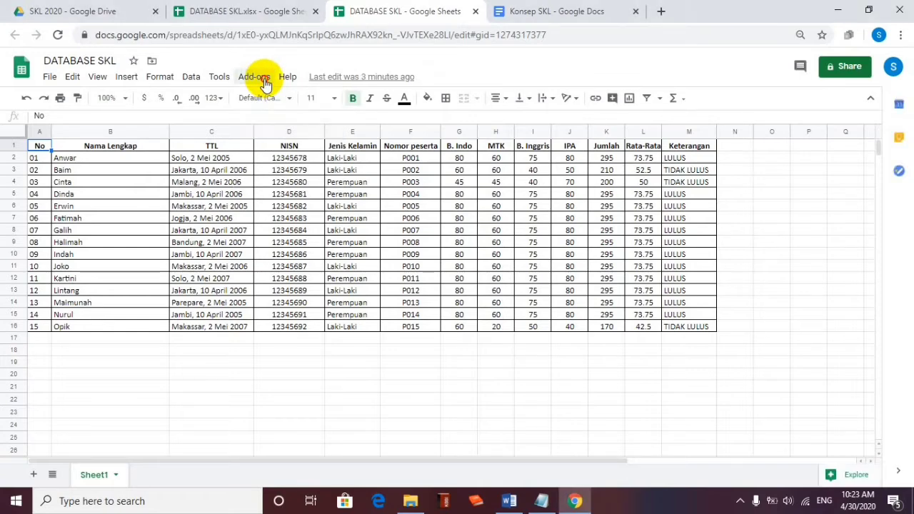
pyautogui.click(264, 81)
pyautogui.moveTo(316, 127)
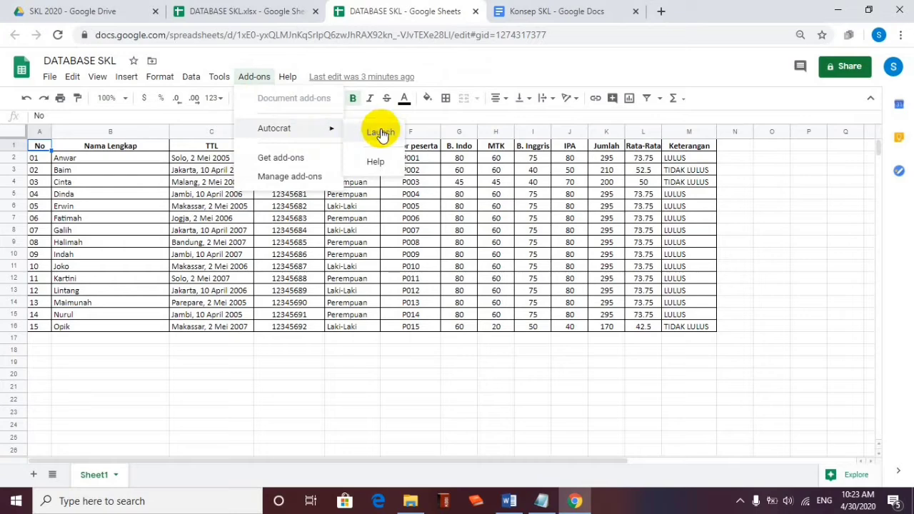
pyautogui.click(380, 132)
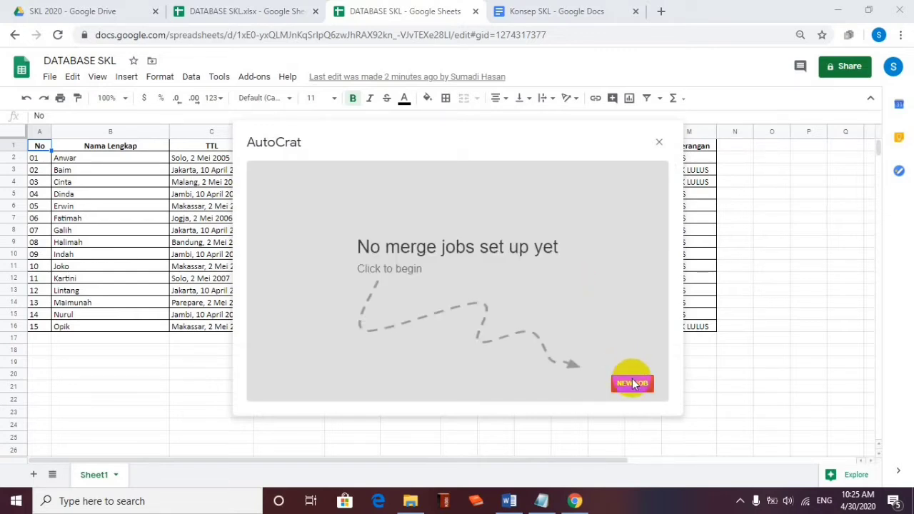
# Step: Create a new AutoCrat merge job named SKL MTs 2020 and continue to the template choice
pyautogui.click(631, 383)
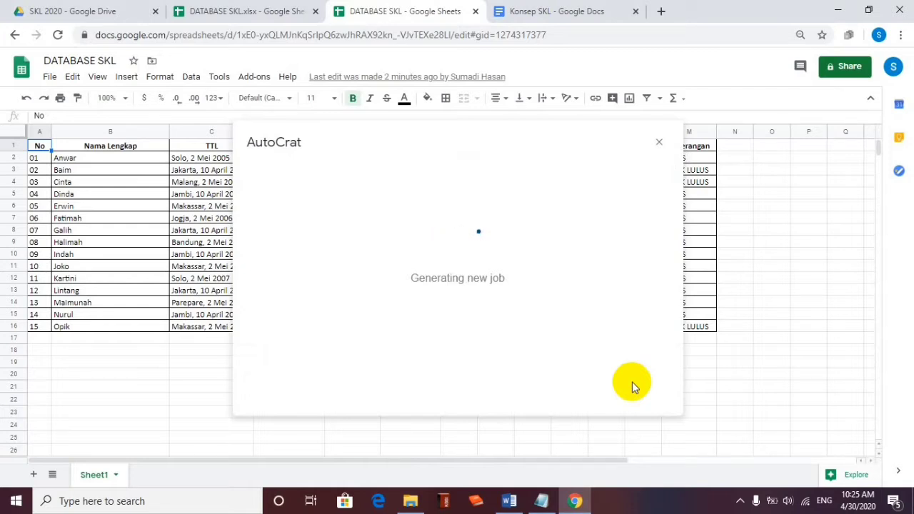
pyautogui.click(311, 223)
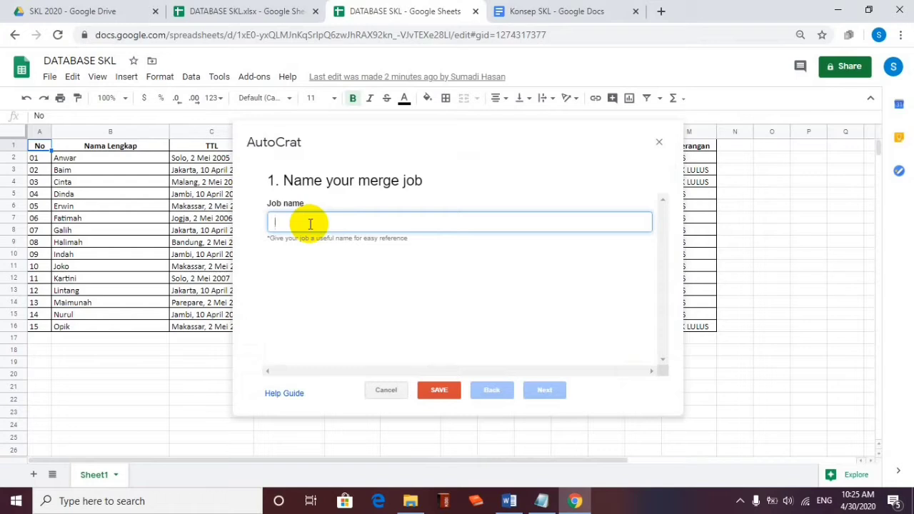
pyautogui.write('SKL MTs')
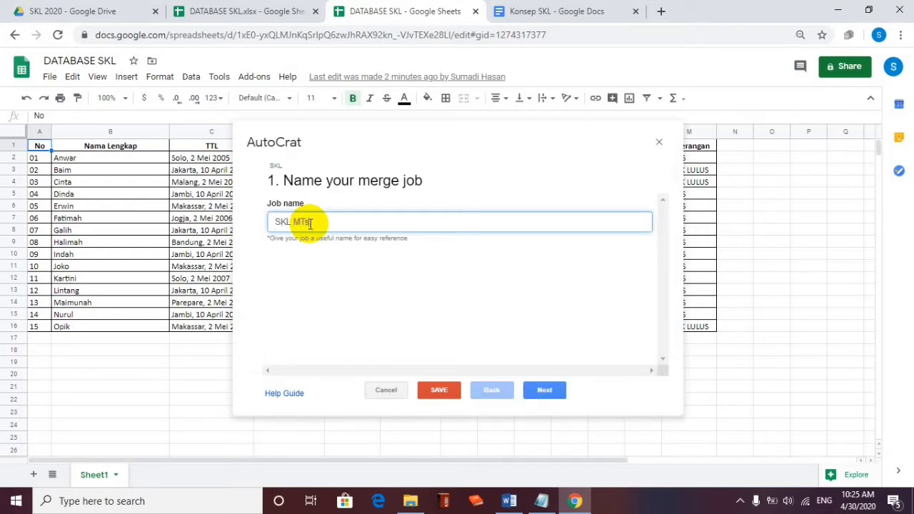
pyautogui.write(' 2020')
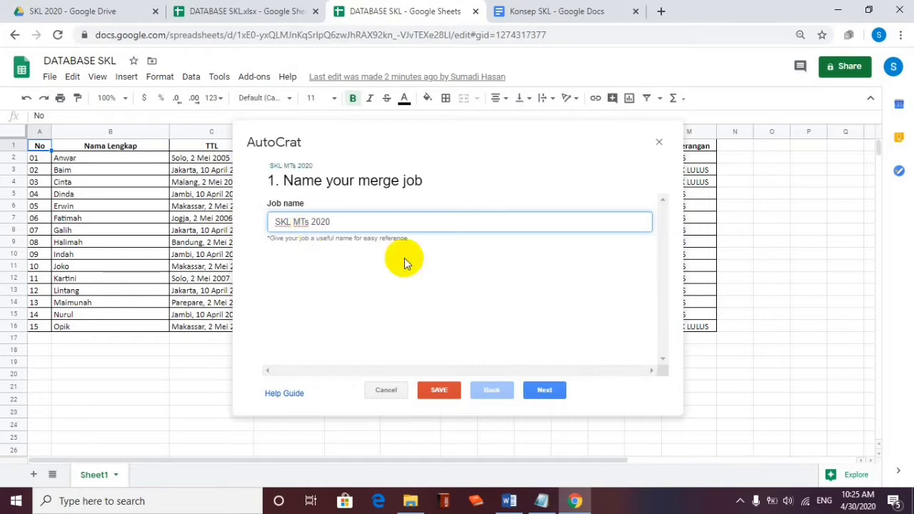
pyautogui.click(546, 395)
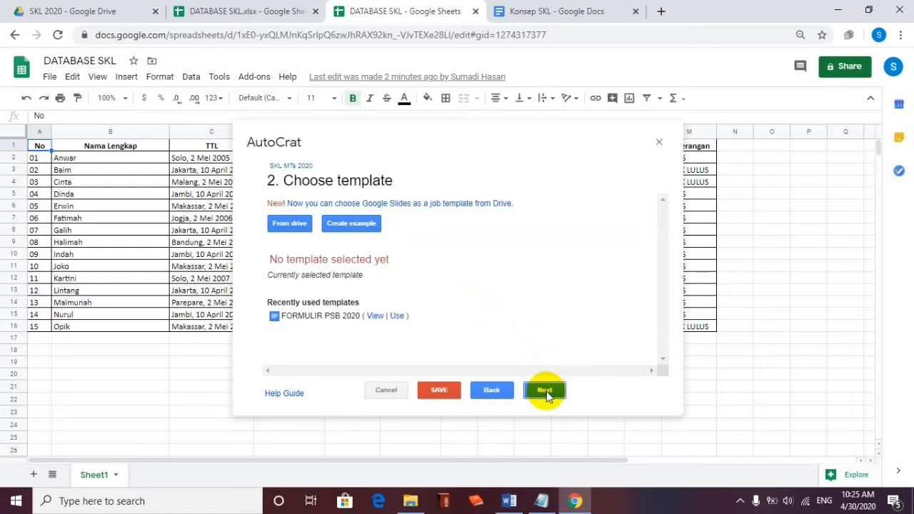
# Step: Choose the Konsep SKL document from Drive as the merge template and continue to the data mapping
pyautogui.click(288, 225)
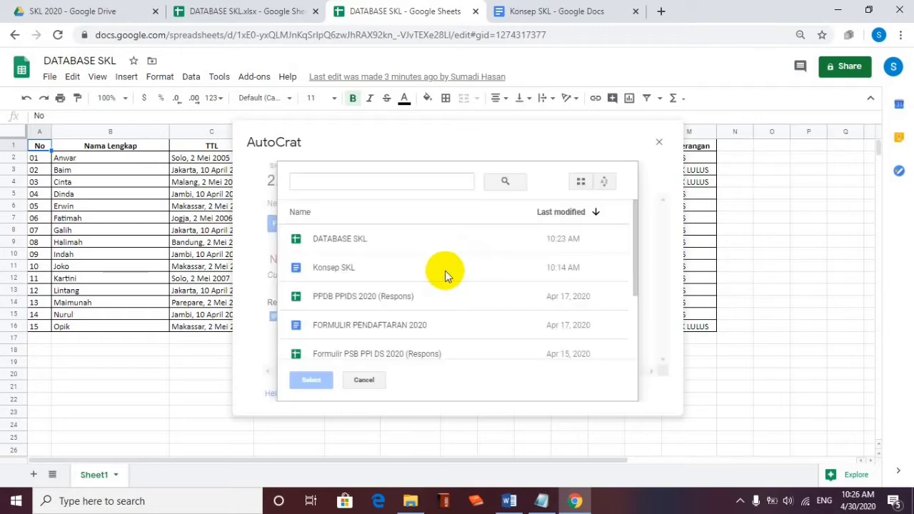
pyautogui.click(315, 268)
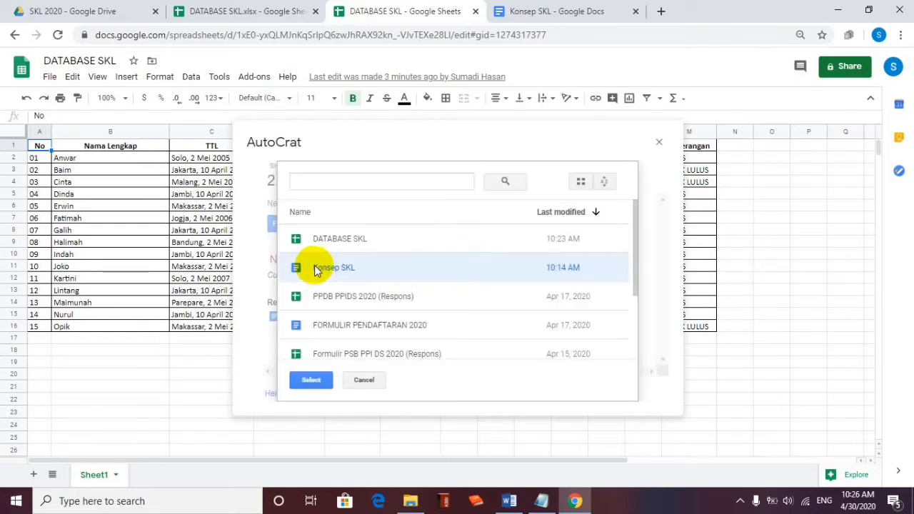
pyautogui.click(316, 379)
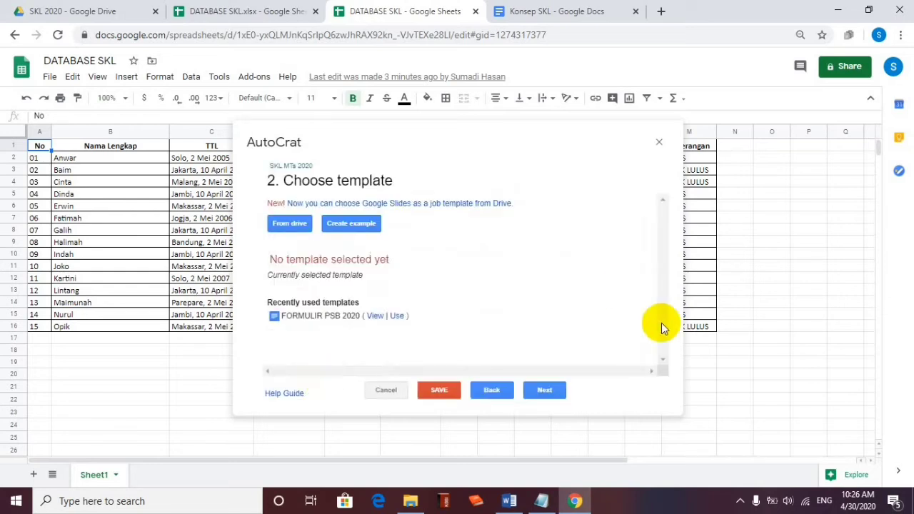
pyautogui.click(555, 385)
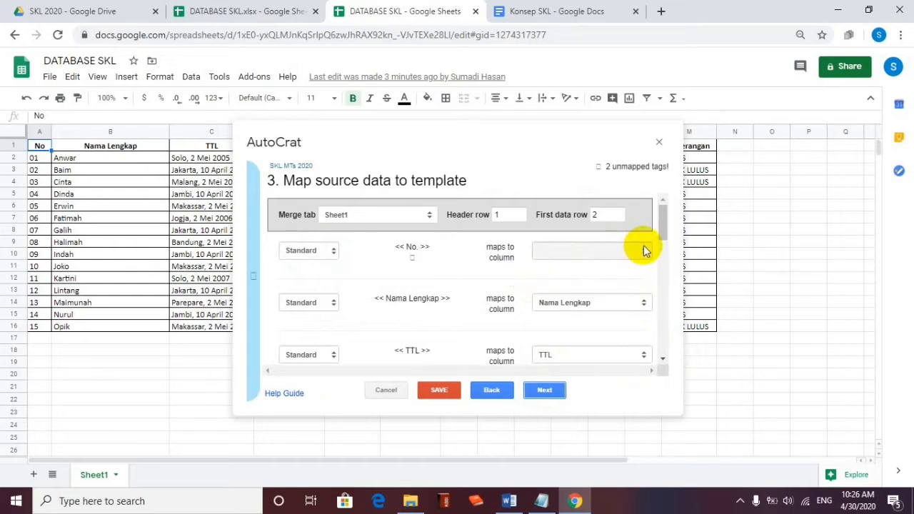
# Step: Map the <<No.>> tag to the No column and <<Nomor Peserta>> to Nomor peserta, and continue to the file settings
pyautogui.moveTo(660, 228)
pyautogui.mouseDown()
pyautogui.moveTo(661, 298)
pyautogui.moveTo(658, 221)
pyautogui.mouseUp()
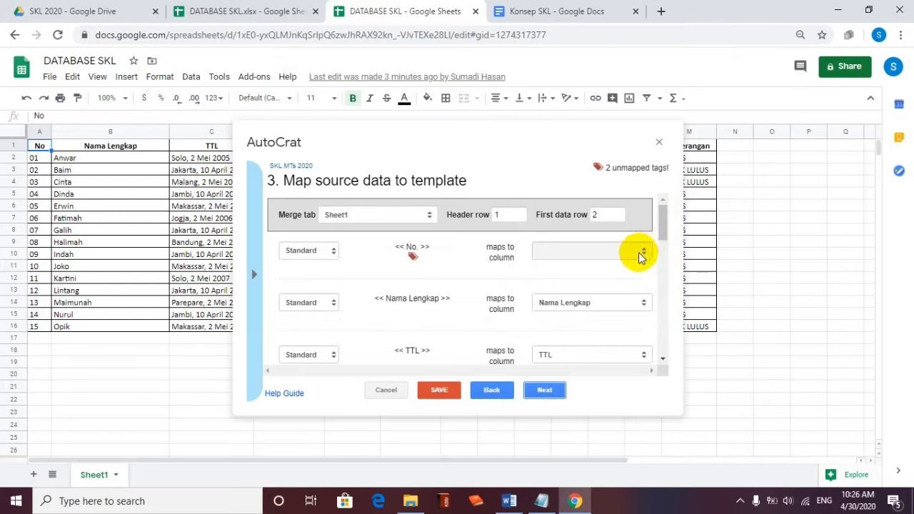
pyautogui.click(565, 264)
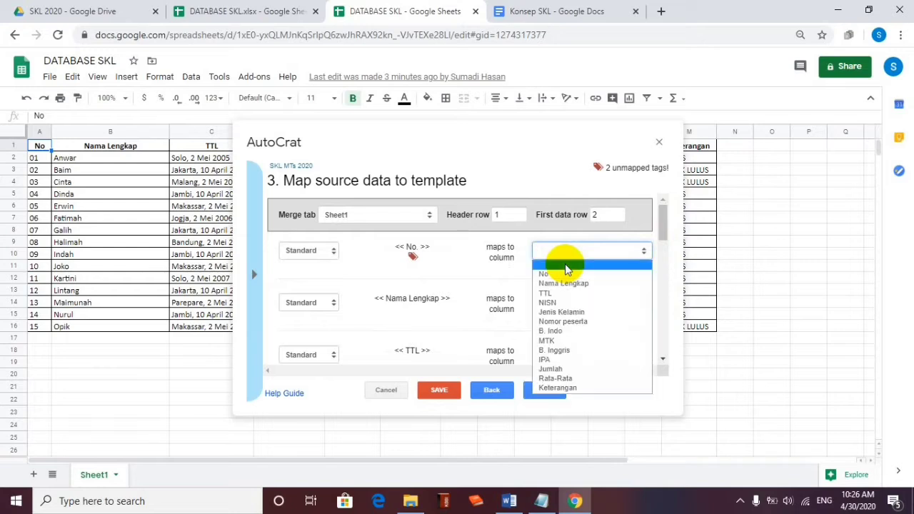
pyautogui.click(557, 275)
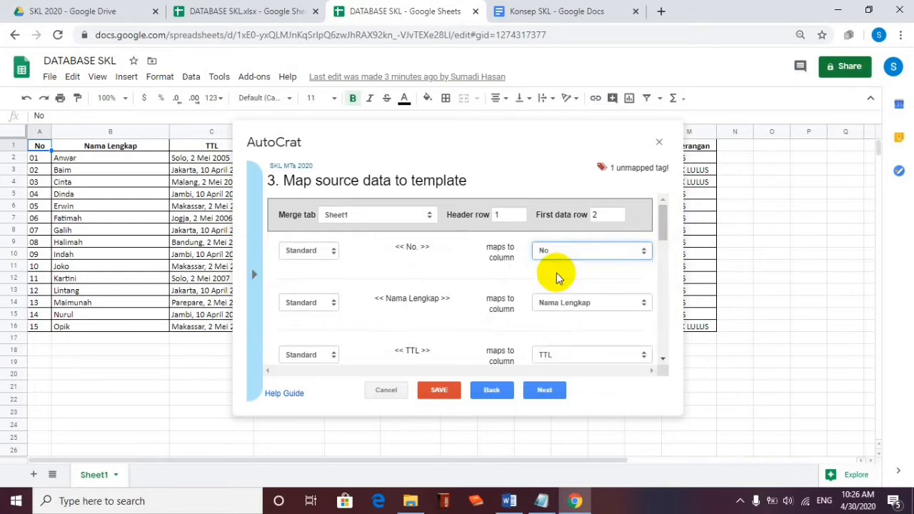
pyautogui.moveTo(662, 219); pyautogui.dragTo(659, 265)
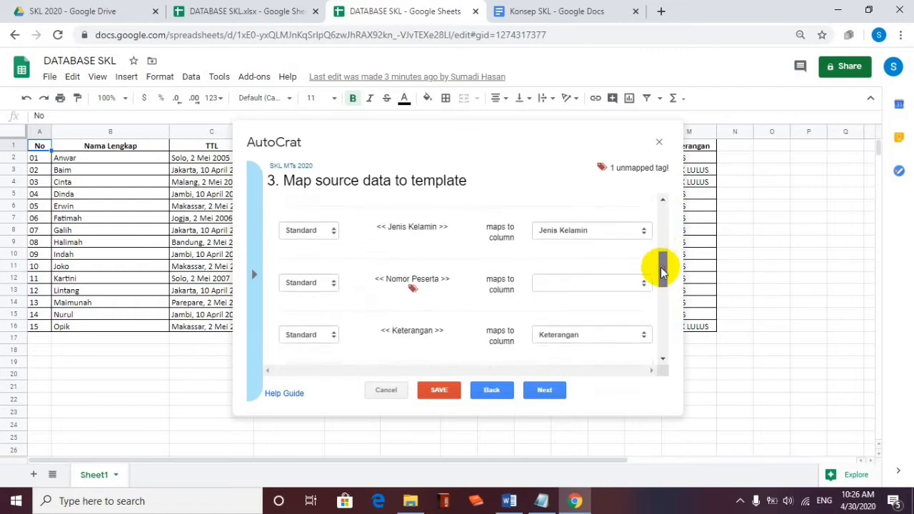
pyautogui.click(635, 283)
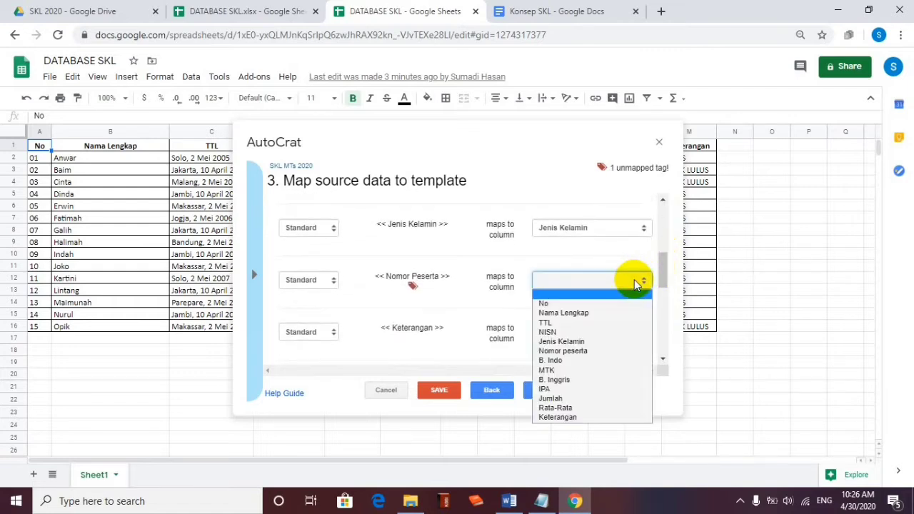
pyautogui.click(585, 352)
pyautogui.moveTo(660, 262); pyautogui.dragTo(664, 344)
pyautogui.click(547, 392)
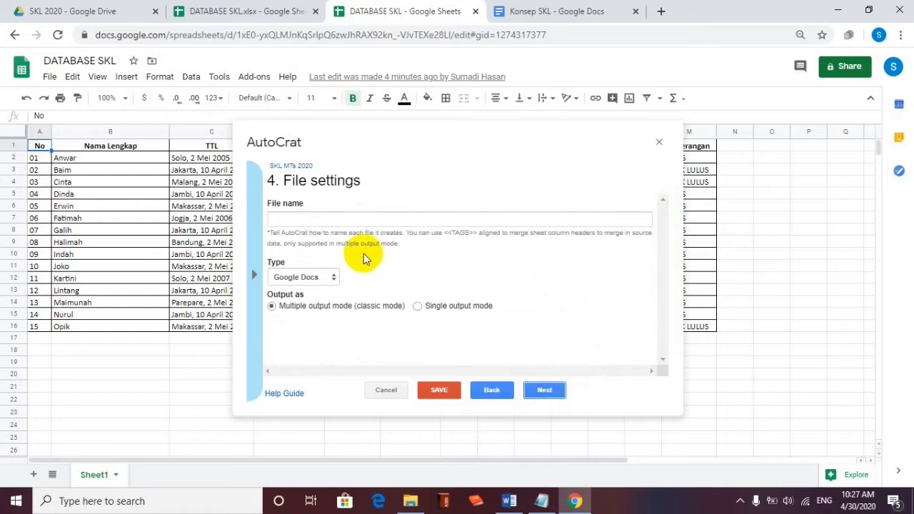
# Step: Set the merged file name to SKL <<Nama Lengkap>>, taking the tag text from the Nama Lengkap column header
pyautogui.click(327, 221)
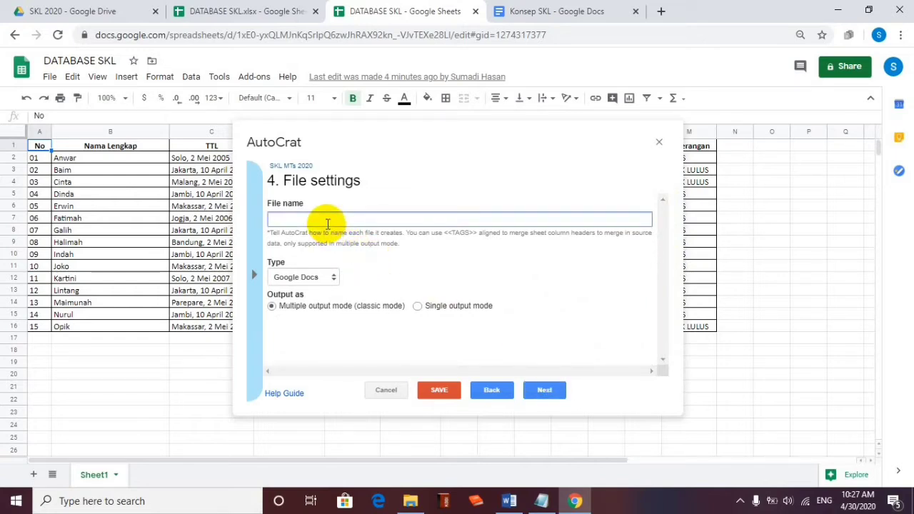
pyautogui.write('SKL <<')
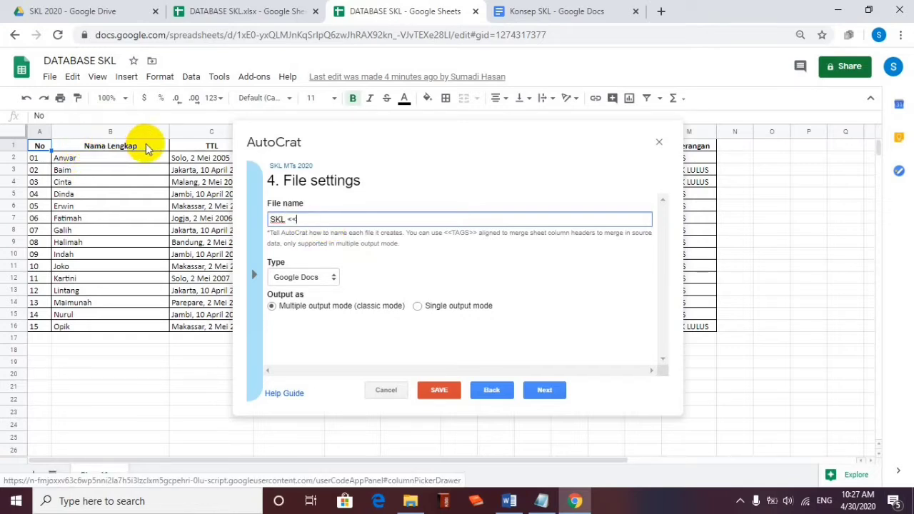
pyautogui.click(92, 147)
pyautogui.click(89, 146)
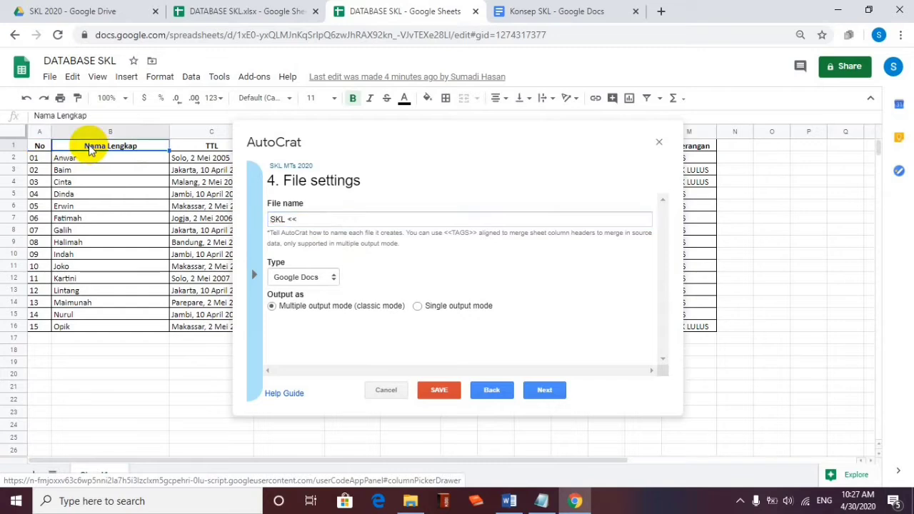
pyautogui.click(305, 219)
pyautogui.write('Nama Lengkap')
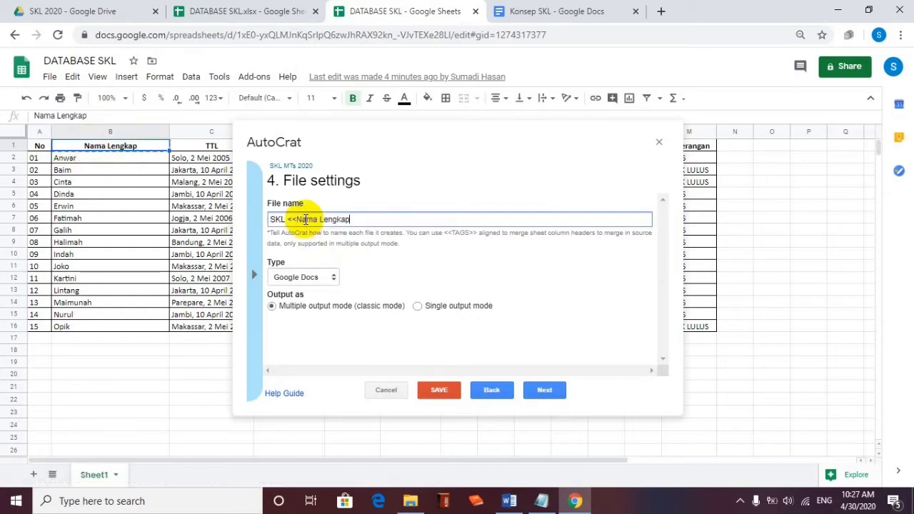
pyautogui.write('>>')
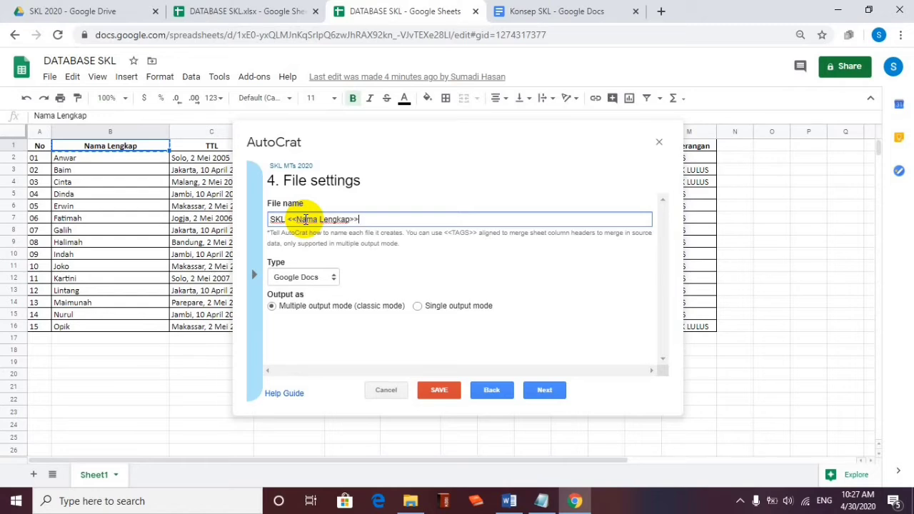
# Step: Set the output type to PDF and continue with SKL 2020 as destination, without a folder reference or merge condition, to the sharing settings
pyautogui.click(319, 276)
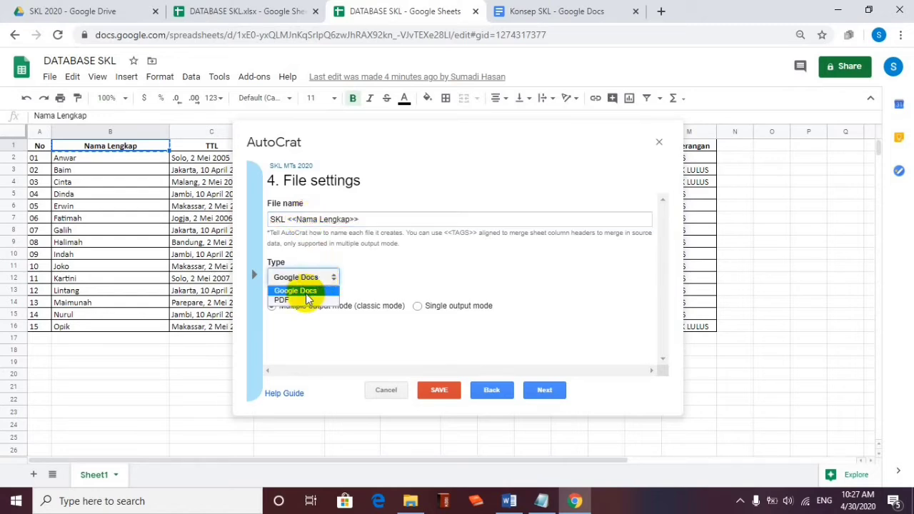
pyautogui.click(299, 300)
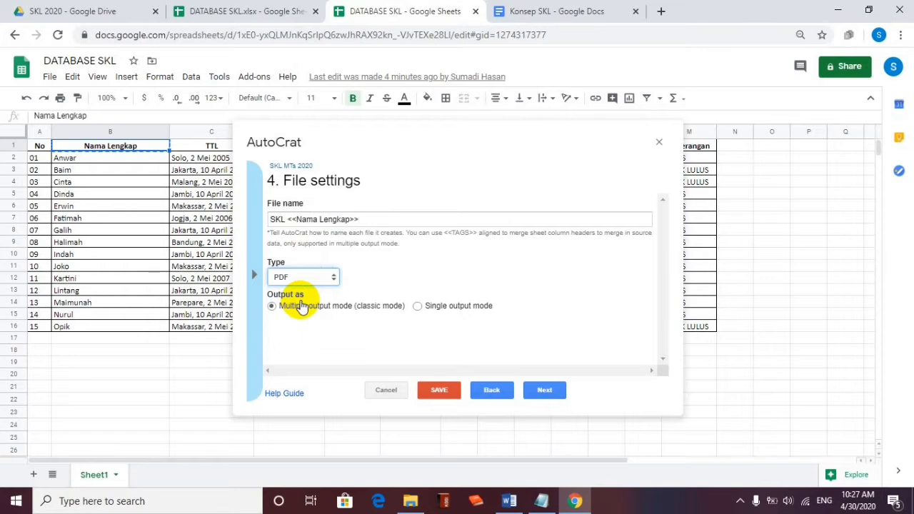
pyautogui.click(547, 390)
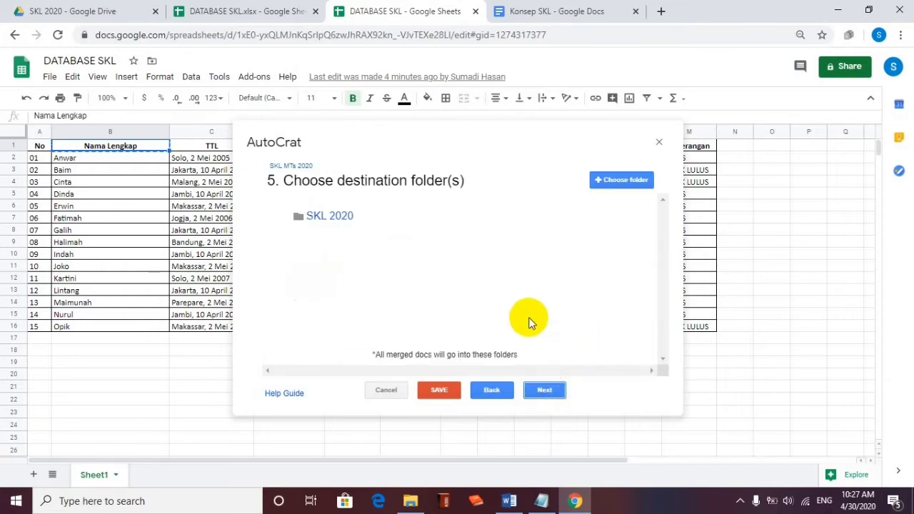
pyautogui.click(543, 389)
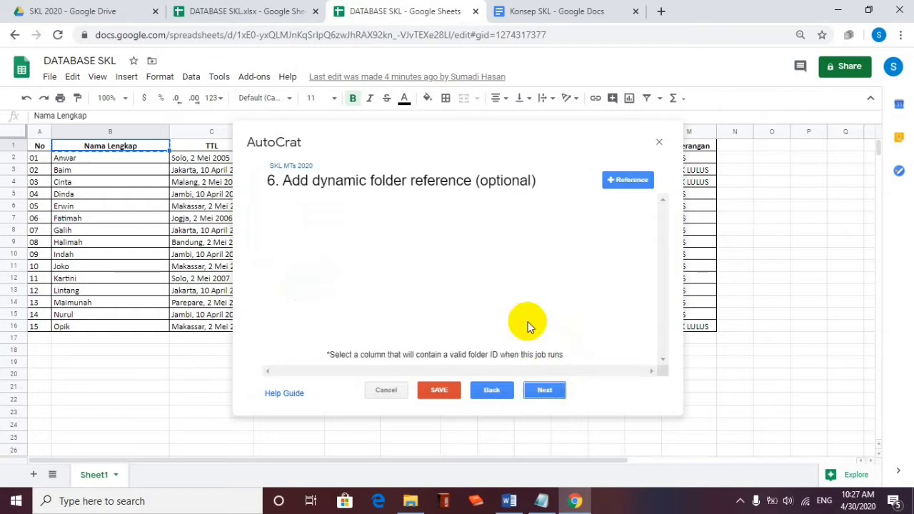
pyautogui.click(536, 391)
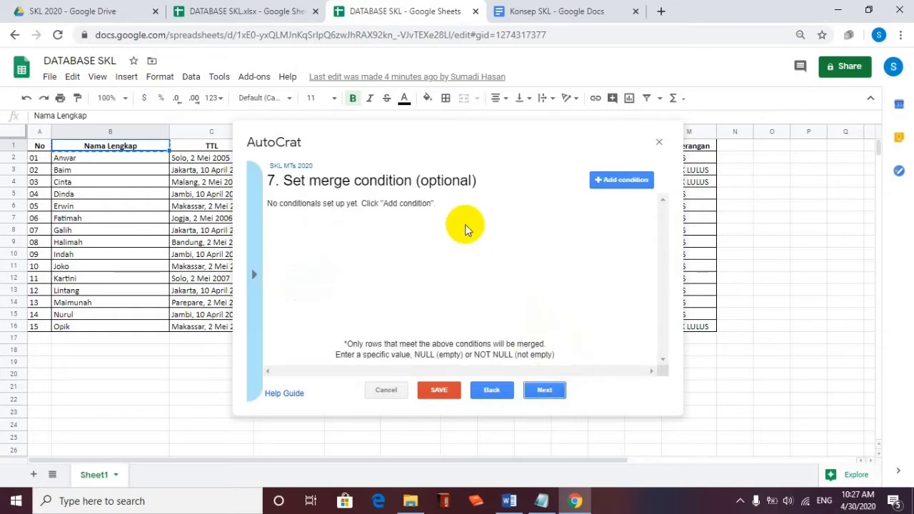
pyautogui.click(548, 391)
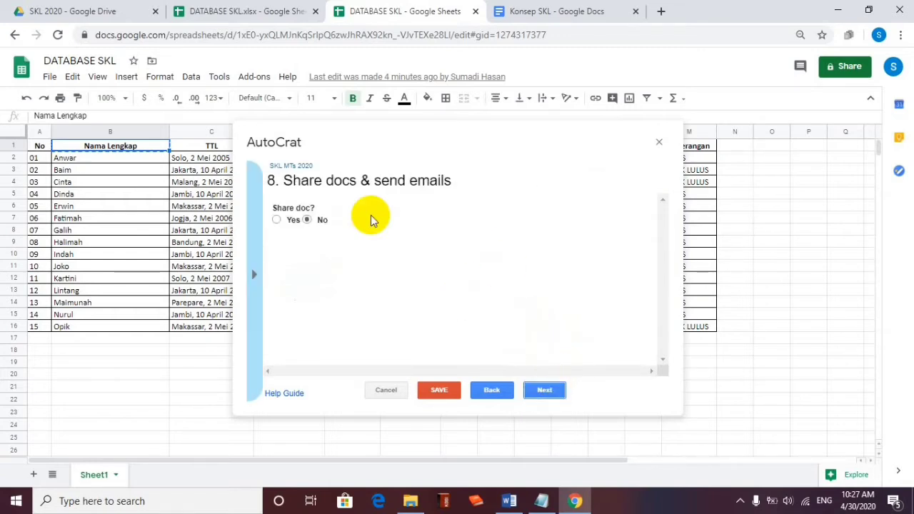
# Step: Turn on document sharing for the merge job and address the email to <<email>>
pyautogui.click(277, 220)
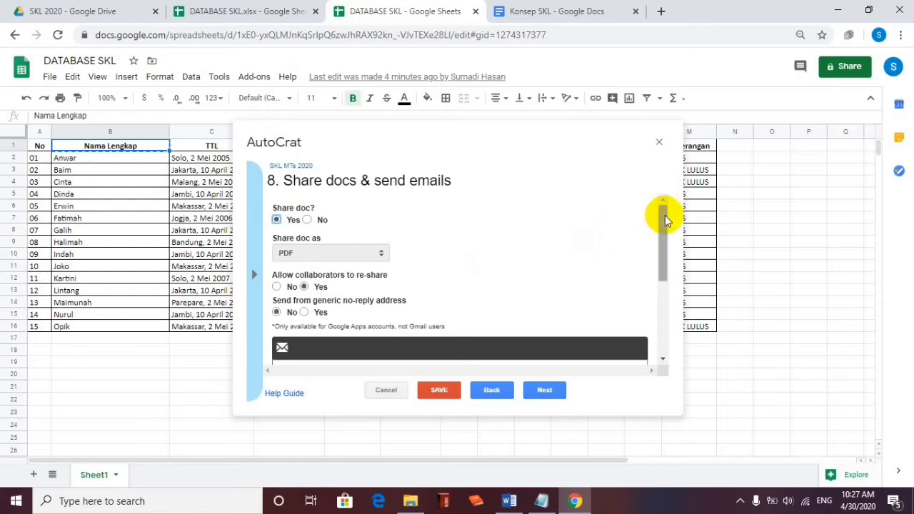
pyautogui.moveTo(663, 216); pyautogui.dragTo(659, 255)
pyautogui.click(326, 279)
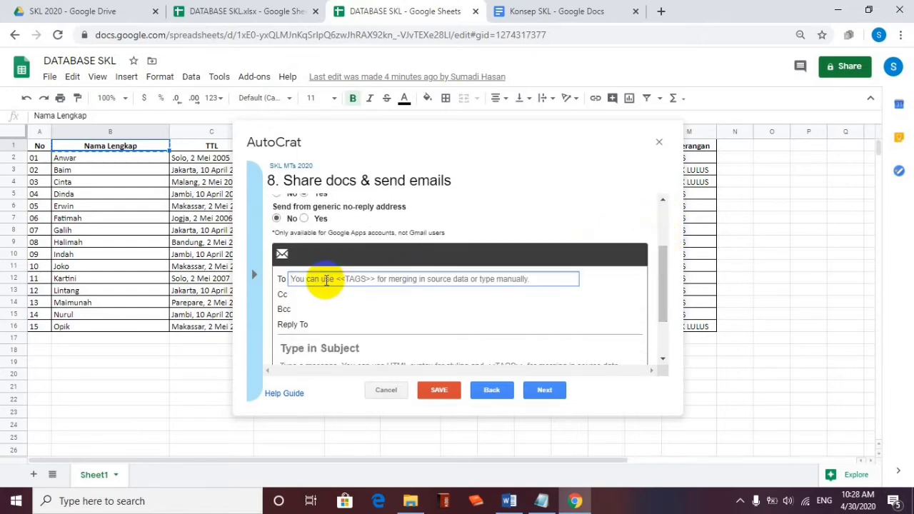
pyautogui.write('<<email>>')
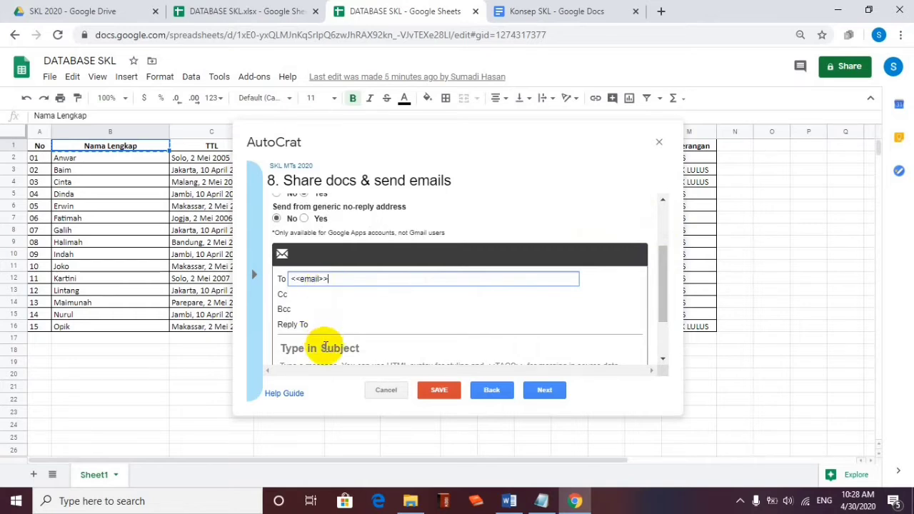
# Step: Enter SKL <<Nama Lengkap>> as the email subject and continue to the job triggers
pyautogui.click(324, 347)
pyautogui.write('S')
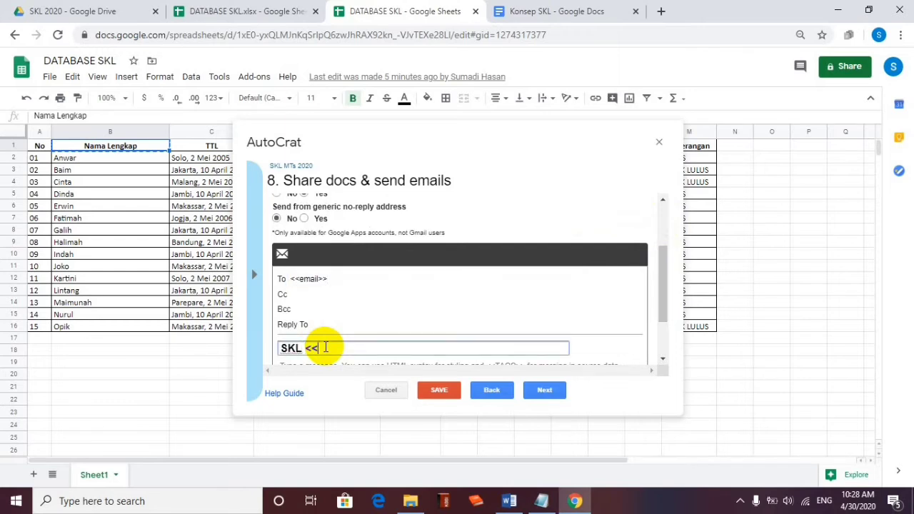
pyautogui.write('KL <<')
pyautogui.write('Nama Lengkap')
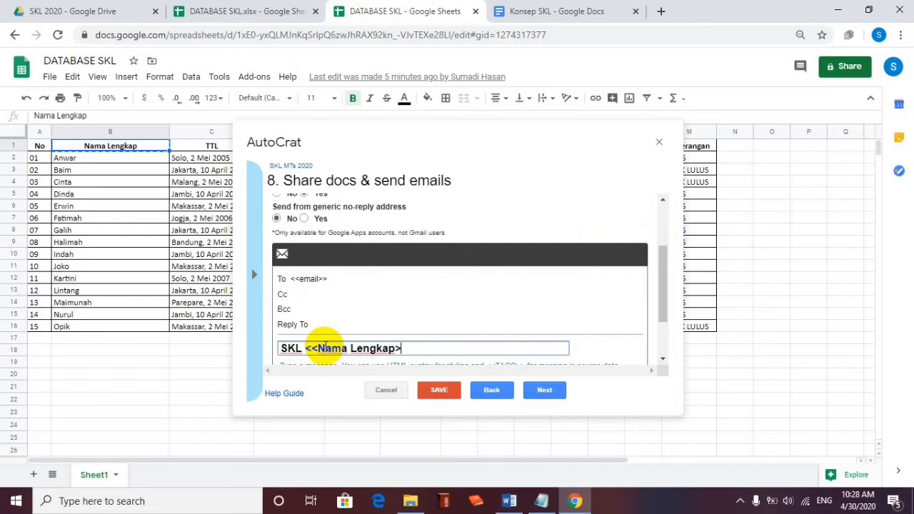
pyautogui.click(543, 391)
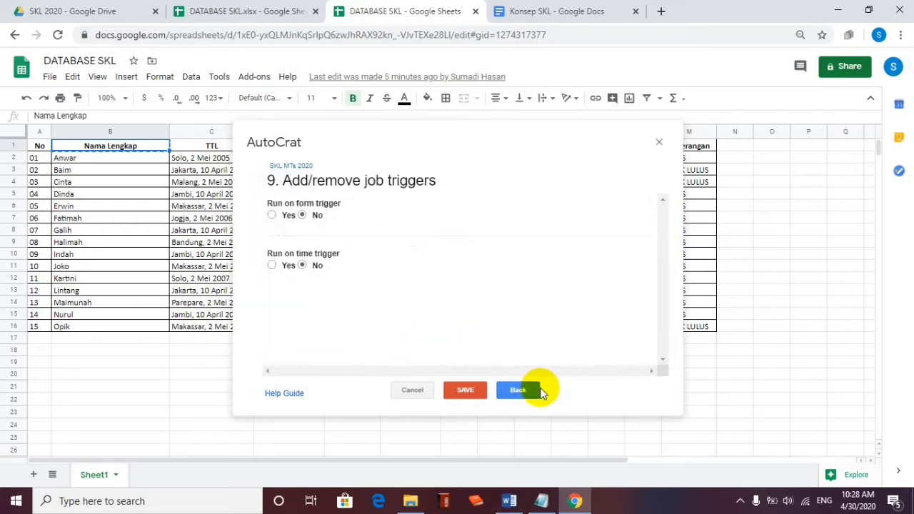
# Step: Enable the form trigger, confirm enabling triggers for the project, and save the merge job
pyautogui.click(273, 216)
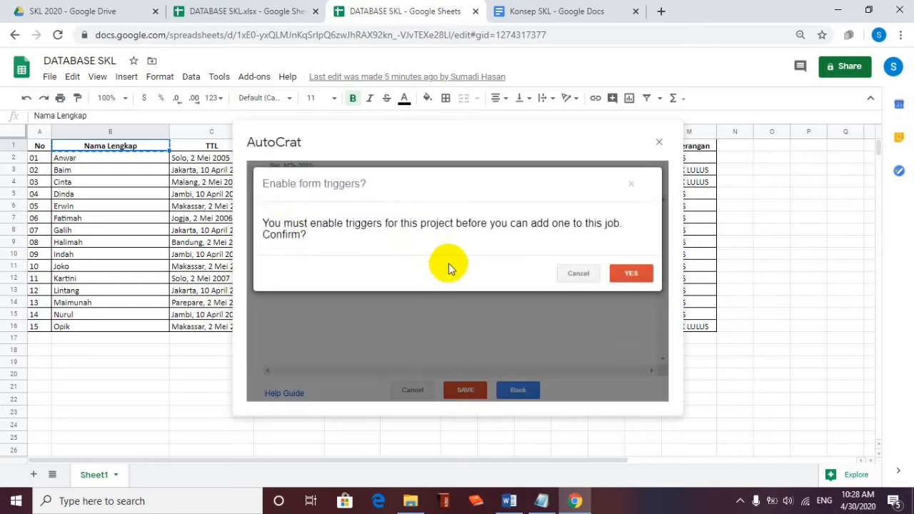
pyautogui.click(647, 275)
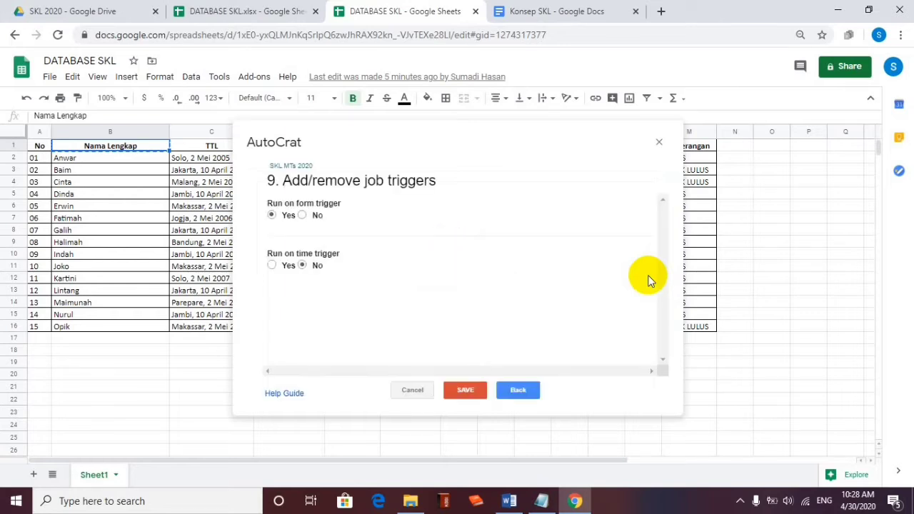
pyautogui.click(465, 391)
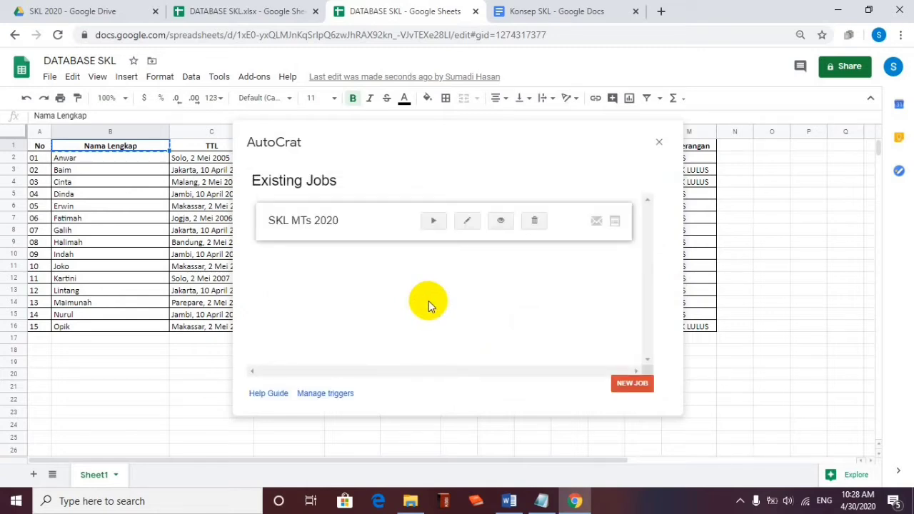
# Step: Run the SKL MTs 2020 merge job to generate the letters, and close AutoCrat when it finishes
pyautogui.click(433, 222)
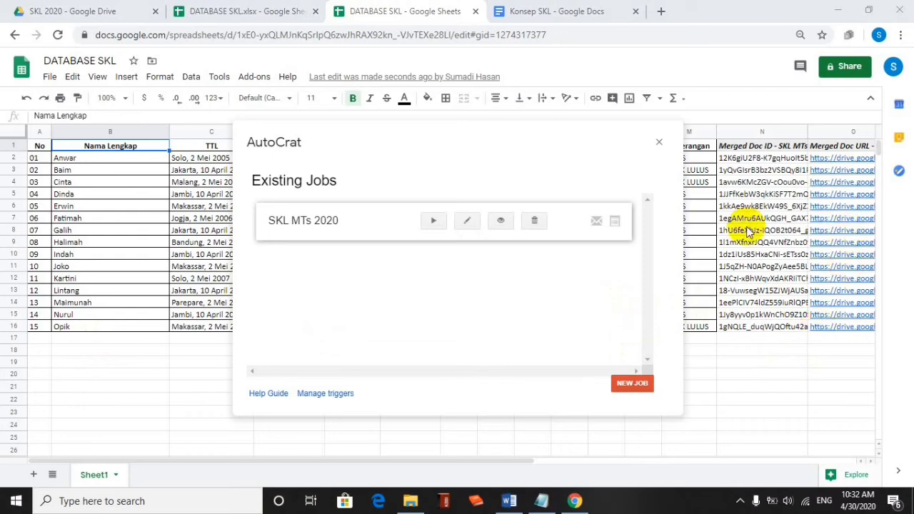
pyautogui.click(658, 144)
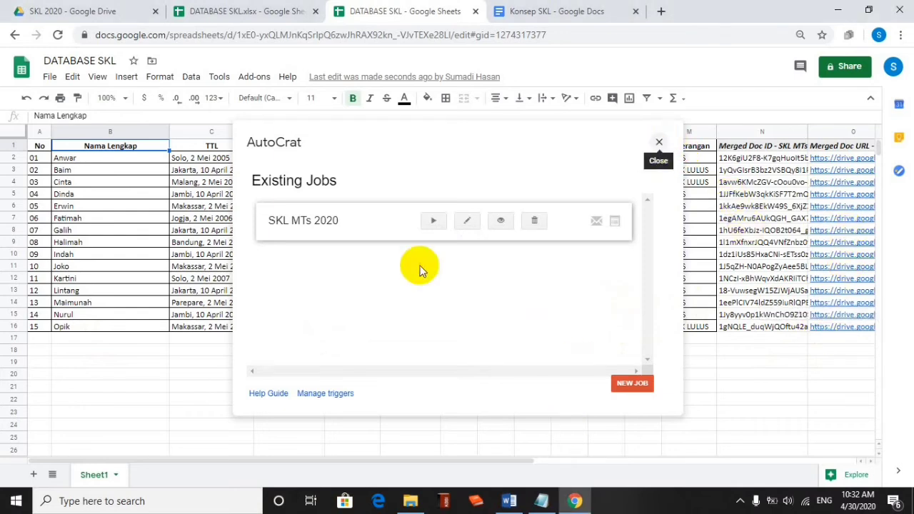
# Step: Check the task list in the SKL DARI WA.txt Notepad file and close the DATABASE SKL.xlsx browser tab
pyautogui.click(541, 501)
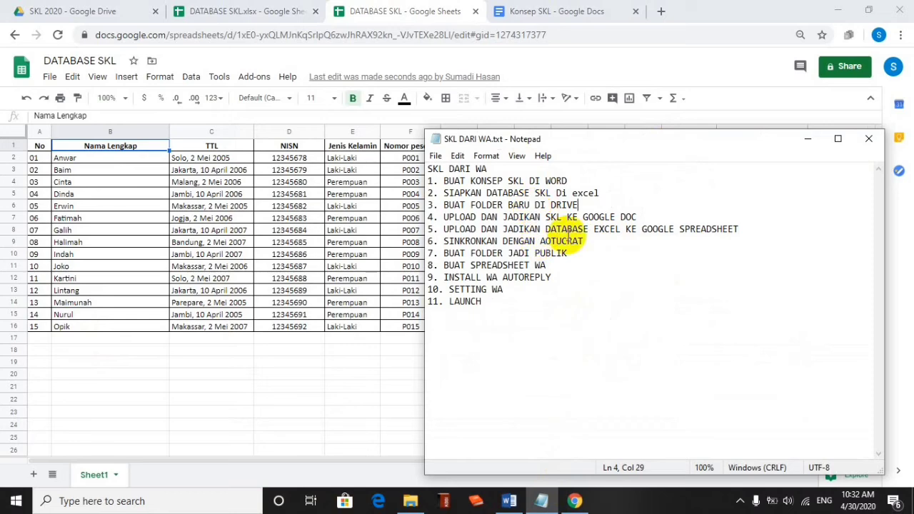
pyautogui.click(809, 139)
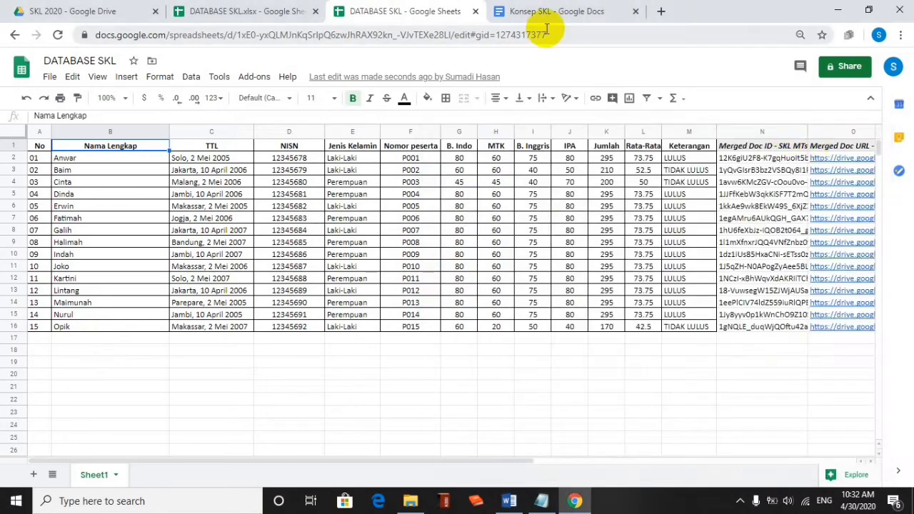
pyautogui.click(315, 12)
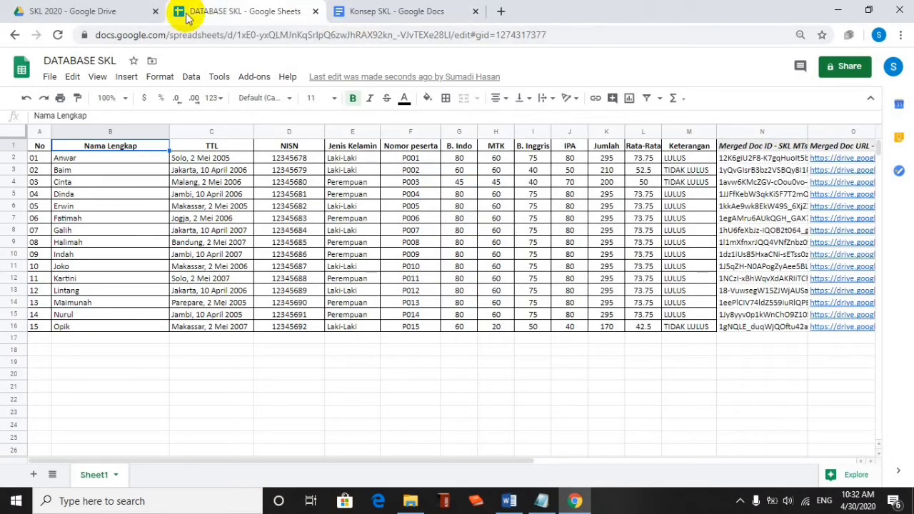
# Step: In Google Drive, change the SKL 2020 folder's link sharing to On - Public on the web and save the sharing settings
pyautogui.click(106, 12)
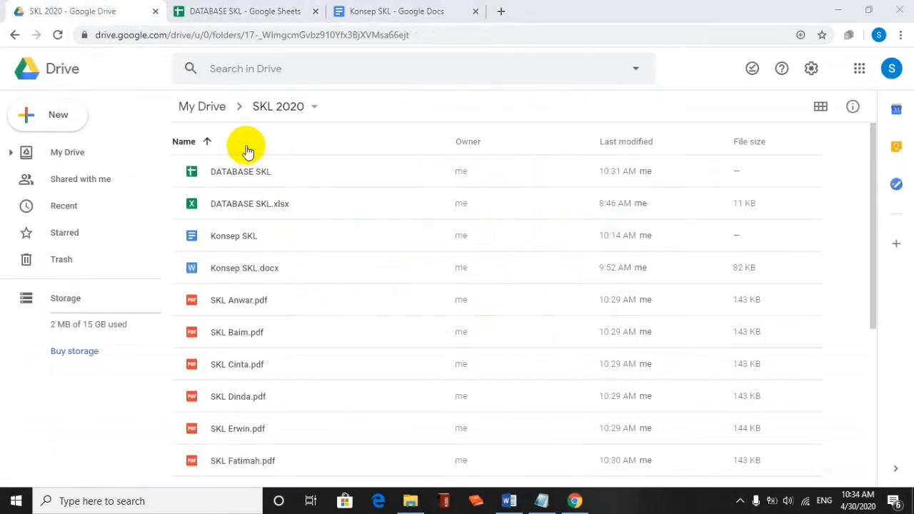
pyautogui.click(212, 109)
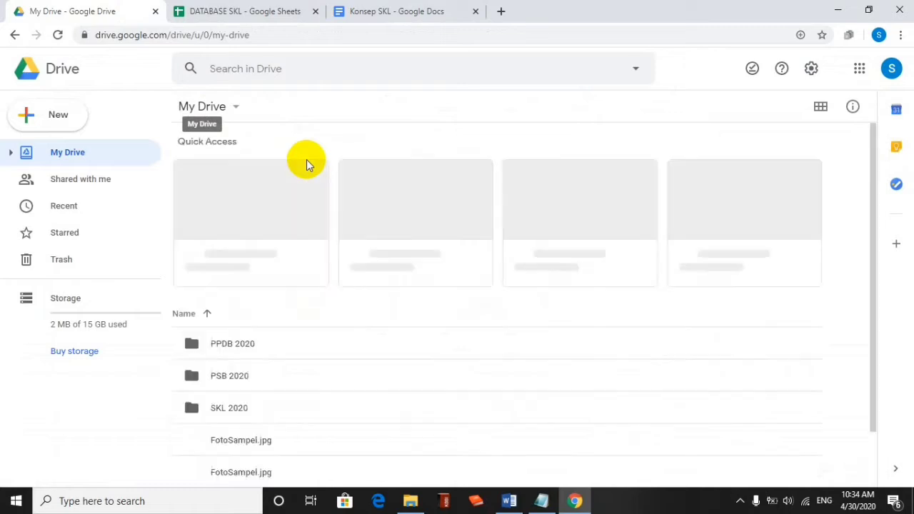
pyautogui.doubleClick(227, 407)
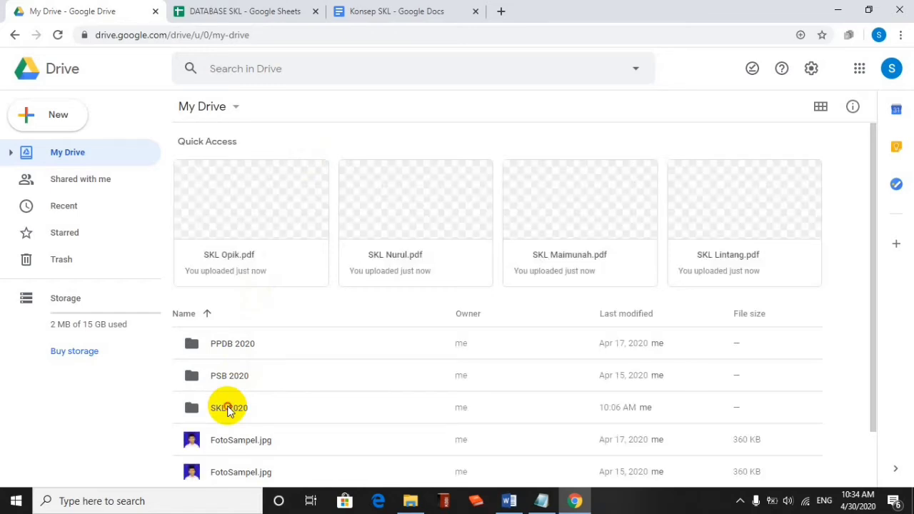
pyautogui.click(226, 407)
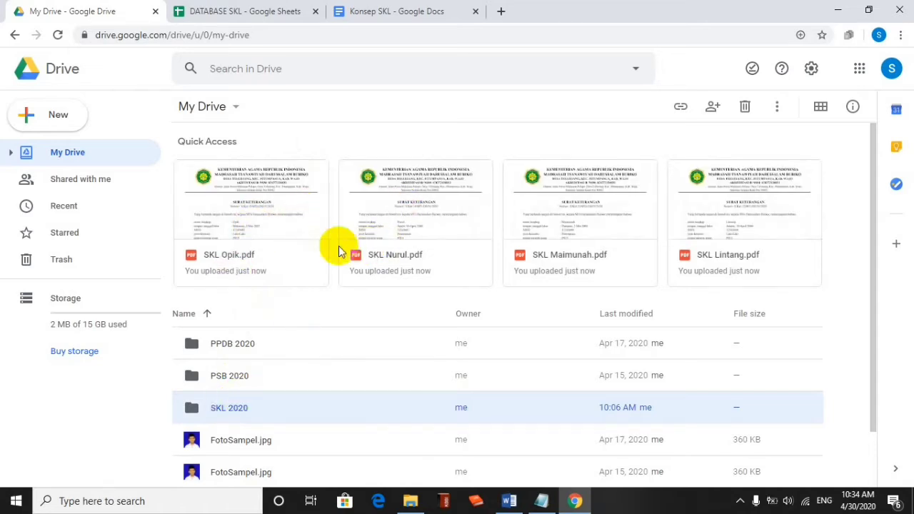
pyautogui.rightClick(234, 410)
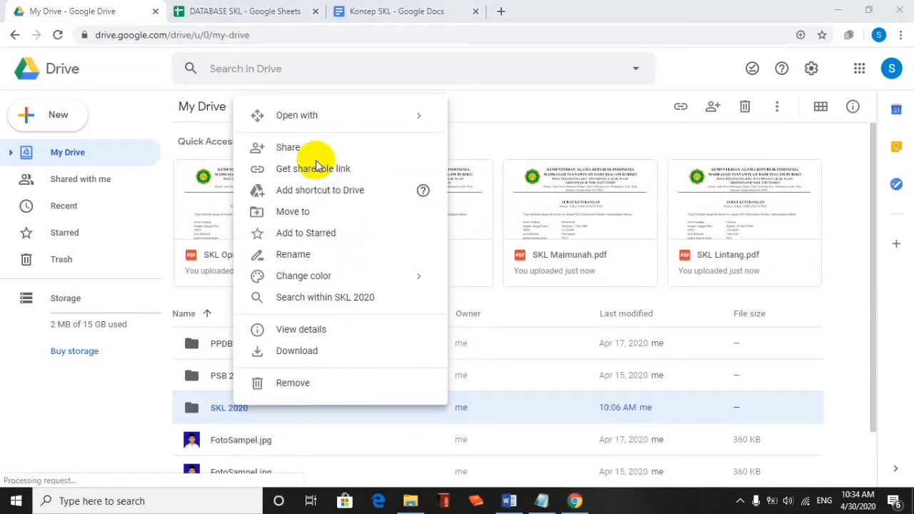
pyautogui.click(289, 148)
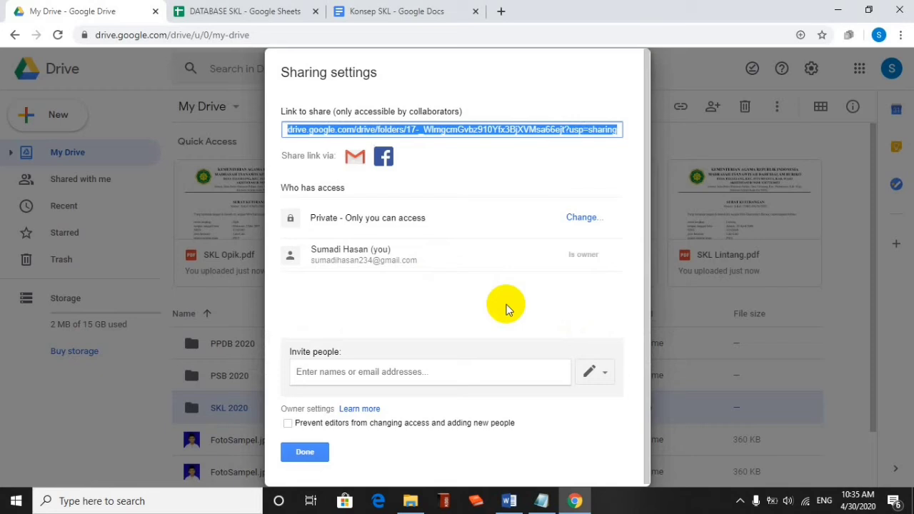
pyautogui.click(576, 219)
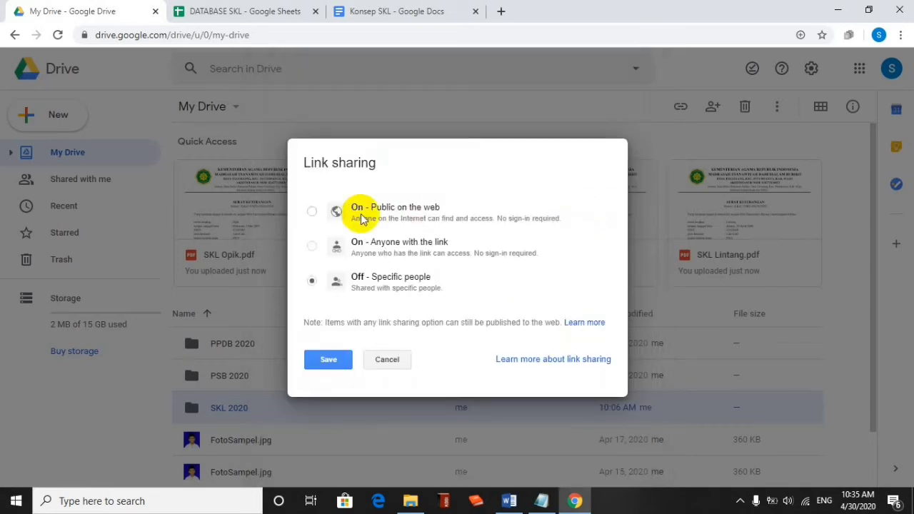
pyautogui.click(312, 212)
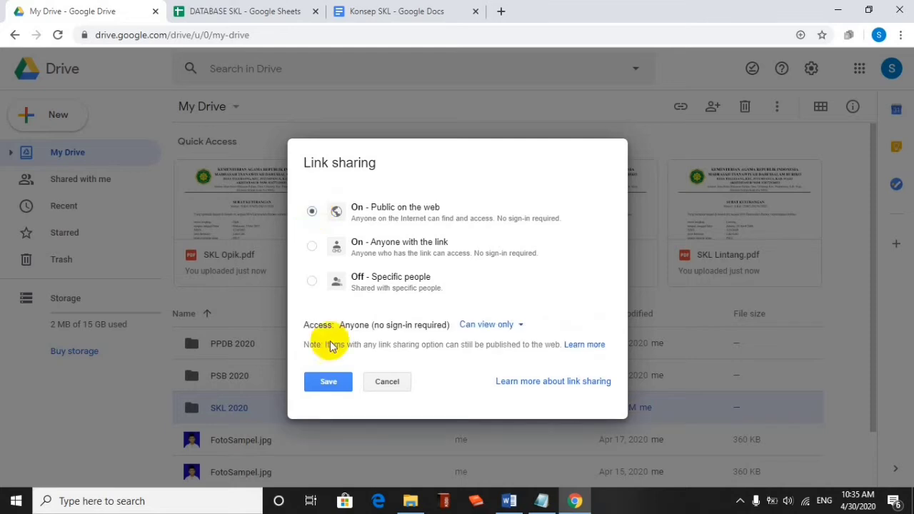
pyautogui.click(328, 383)
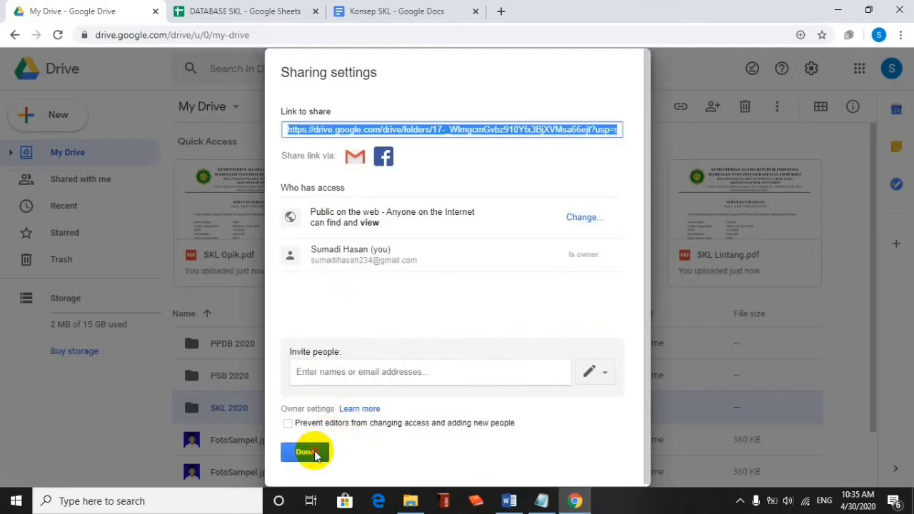
pyautogui.click(314, 453)
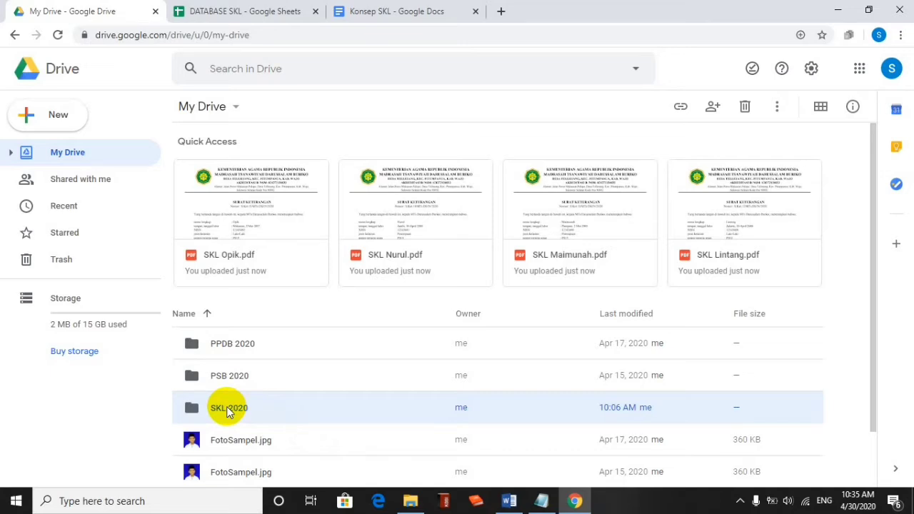
# Step: Open the SKL 2020 folder in Drive and check the task list in the SKL DARI WA.txt Notepad file
pyautogui.doubleClick(226, 406)
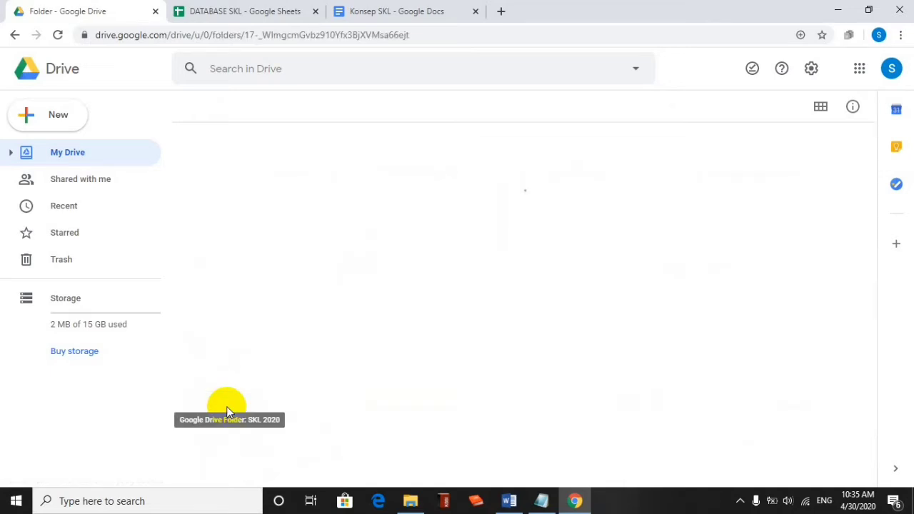
pyautogui.click(541, 500)
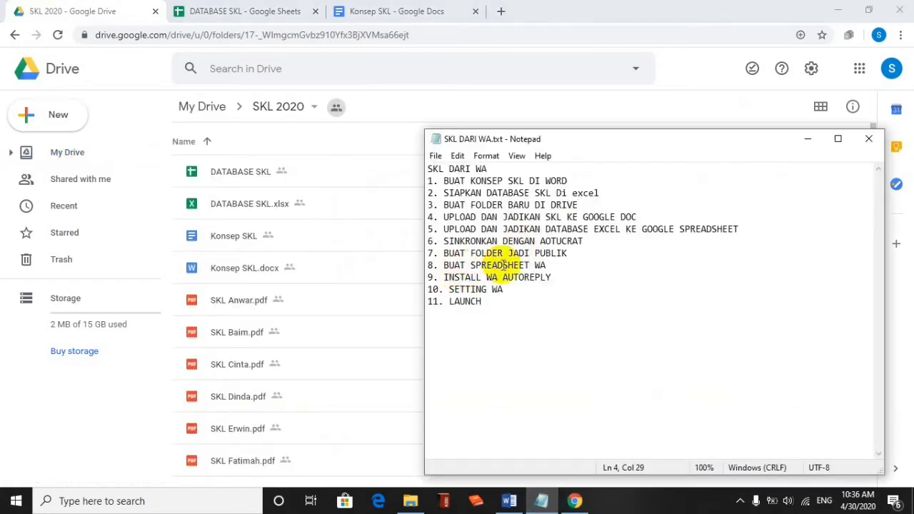
pyautogui.click(806, 142)
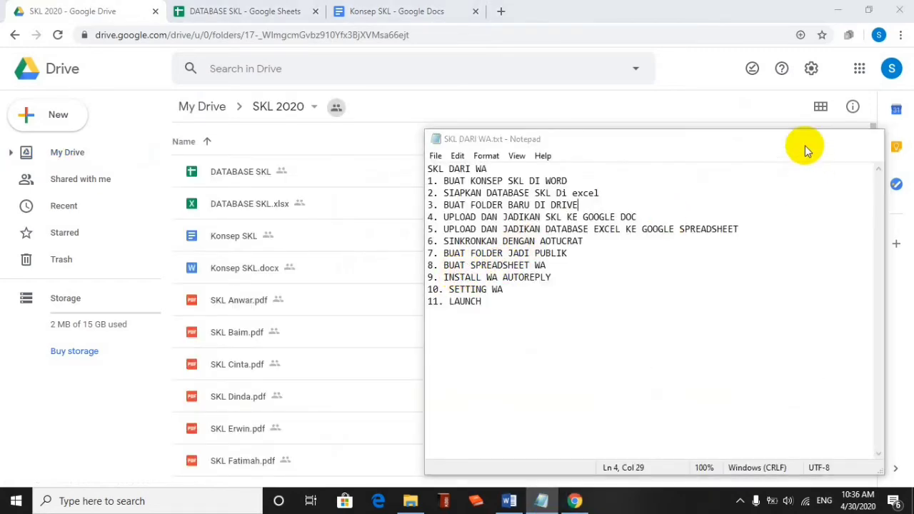
# Step: Create a new Google Sheets spreadsheet in the shared SKL 2020 folder, accepting the folder's sharing permissions
pyautogui.click(58, 116)
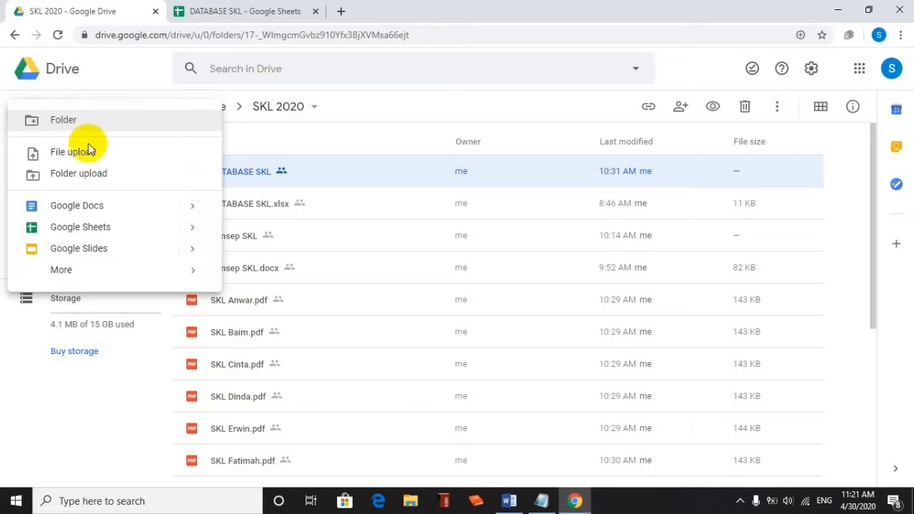
pyautogui.click(100, 229)
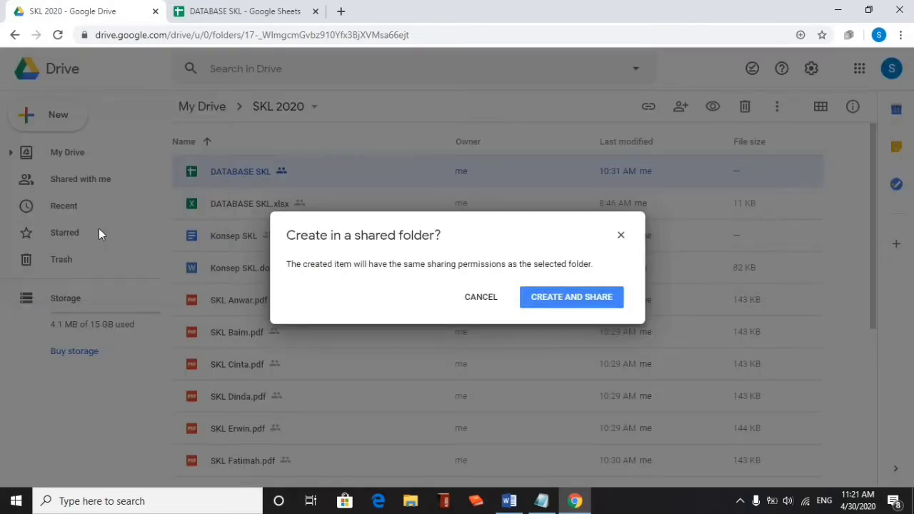
pyautogui.click(574, 303)
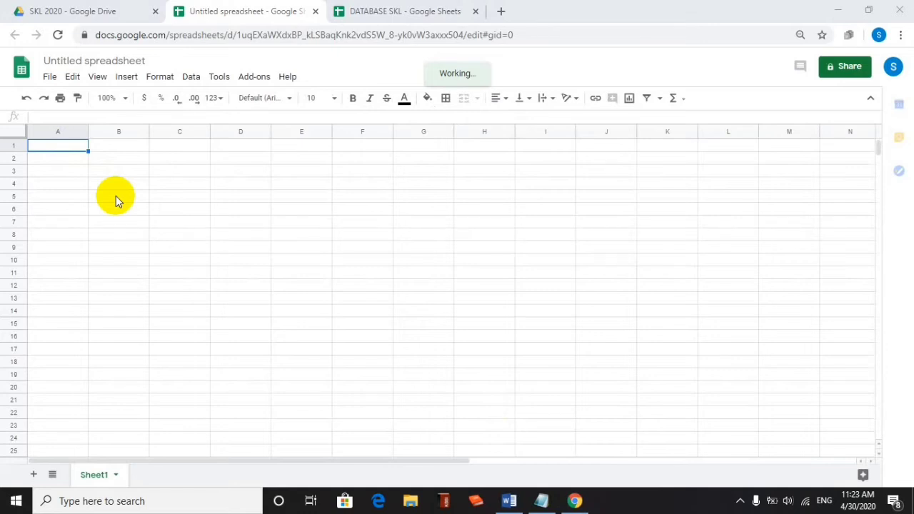
# Step: Enter the column headers NISN in cell A1 and LINK DOWNLOAD in cell B1 of the untitled spreadsheet
pyautogui.click(57, 146)
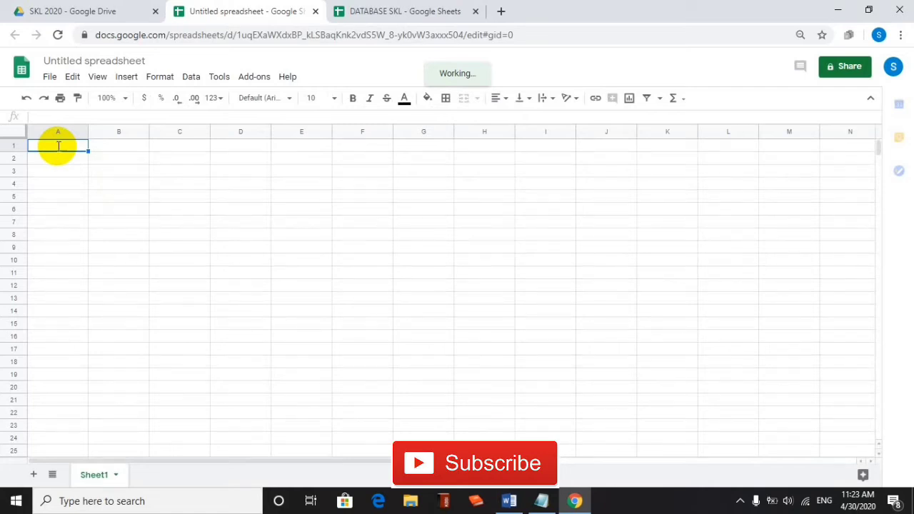
pyautogui.write('N')
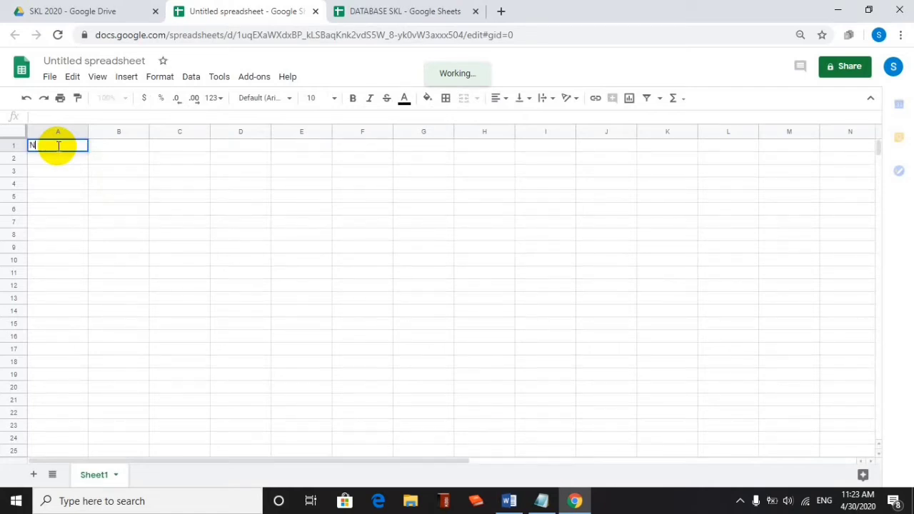
pyautogui.write('ISN')
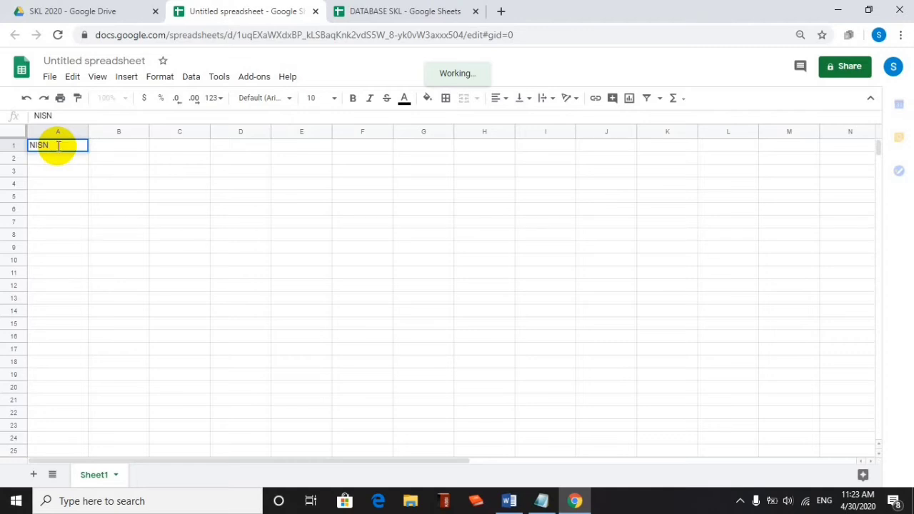
pyautogui.click(123, 146)
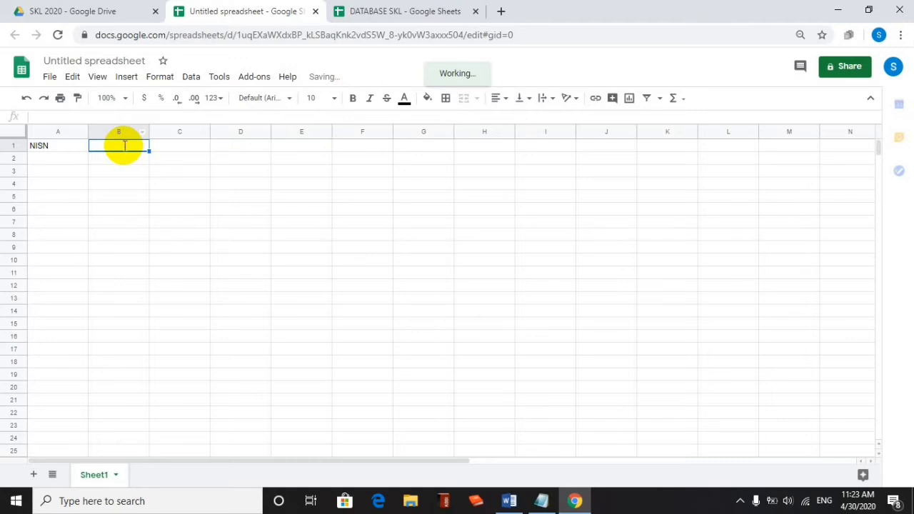
pyautogui.write('LINK DOWNLOAD')
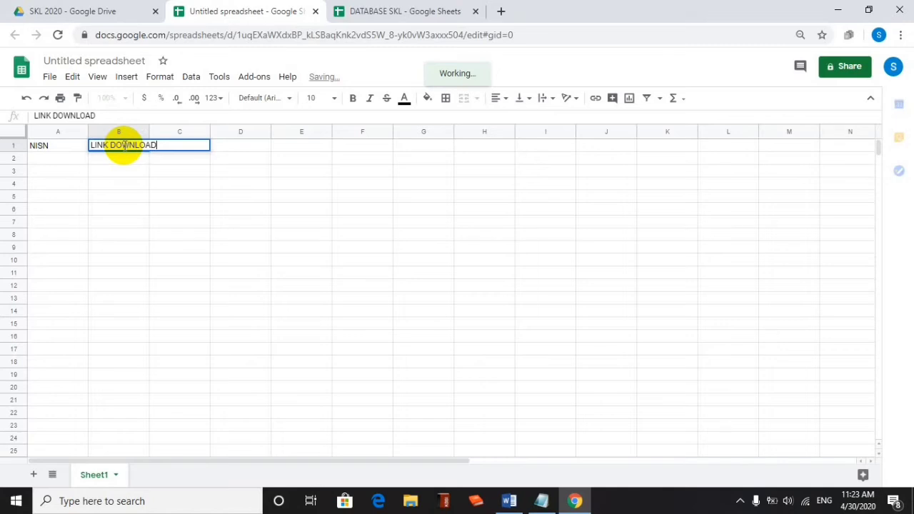
pyautogui.press('Return')
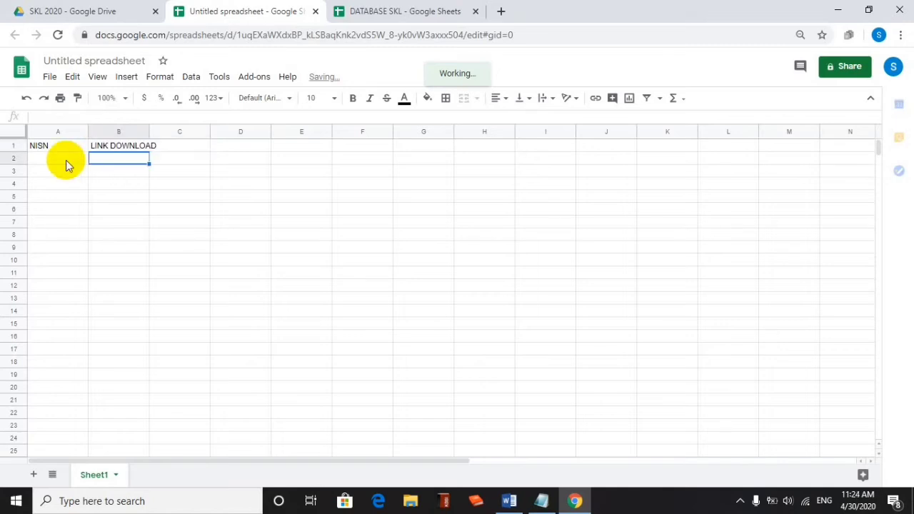
# Step: Copy the NISN values in D2:D16 of DATABASE SKL and paste them into the untitled spreadsheet from cell A2
pyautogui.click(379, 10)
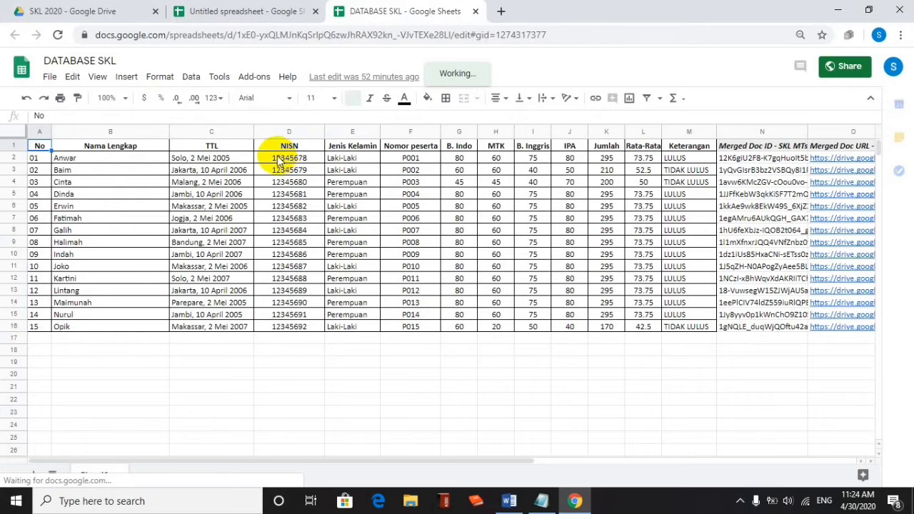
pyautogui.click(278, 161)
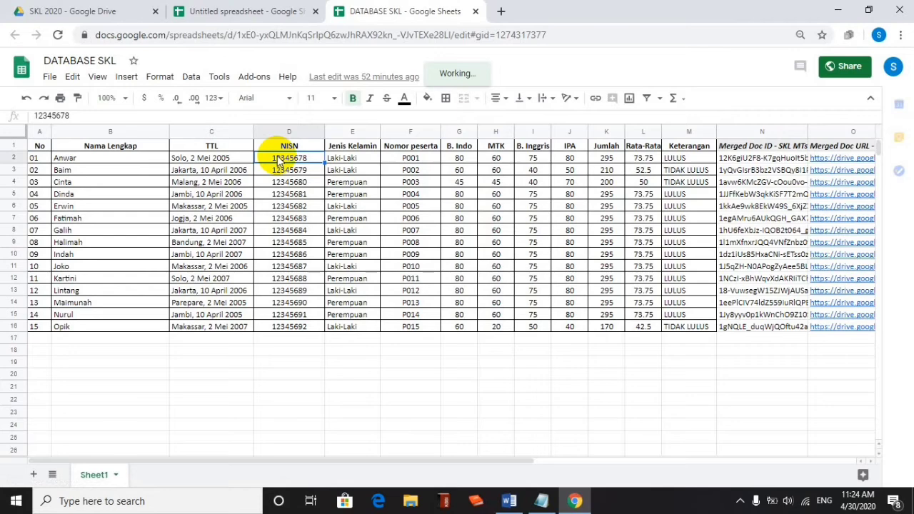
pyautogui.hotkey('ctrl', 'shift', 'Down')
pyautogui.hotkey('ctrl', 'c')
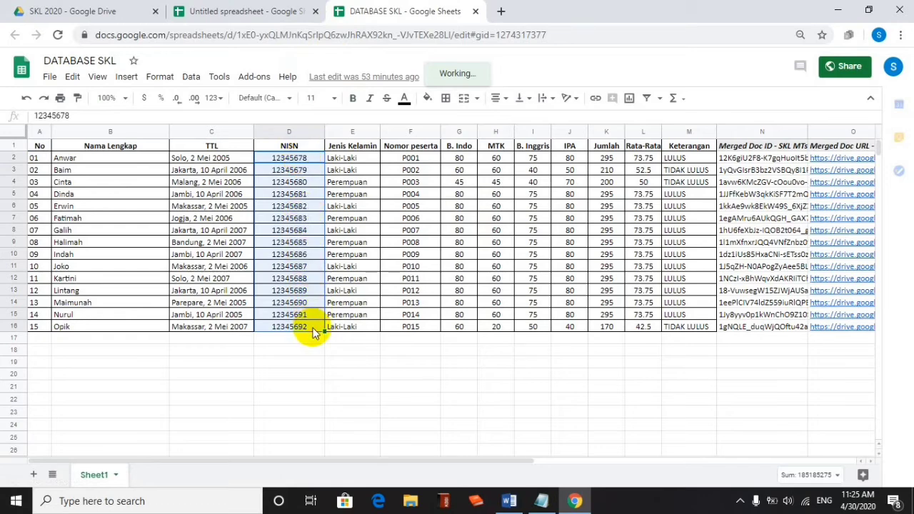
pyautogui.click(253, 13)
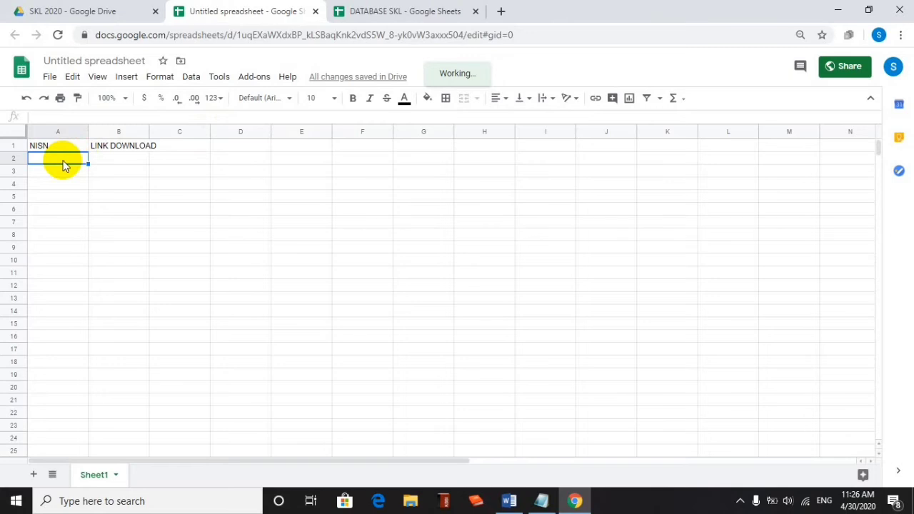
pyautogui.hotkey('ctrl', 'v')
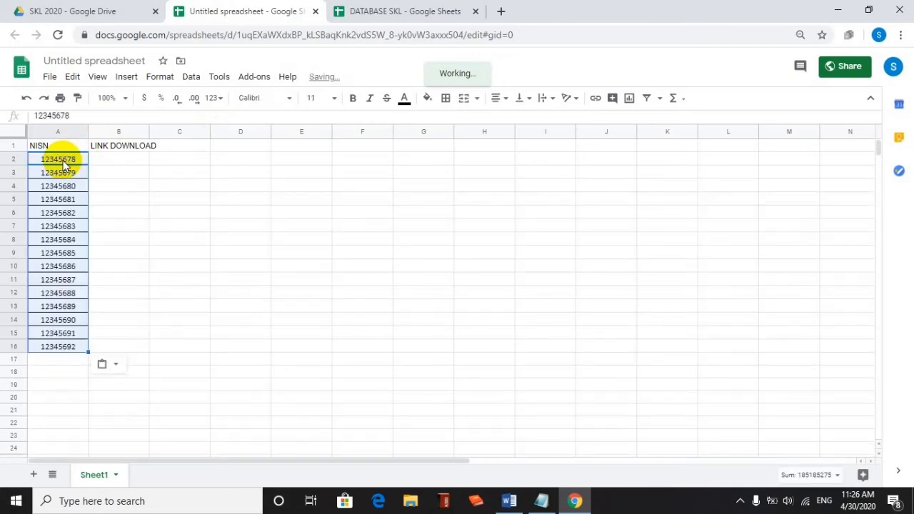
# Step: Copy the Merged Doc URL links in O2:O16 of DATABASE SKL and paste them into the untitled spreadsheet from cell C2
pyautogui.click(116, 163)
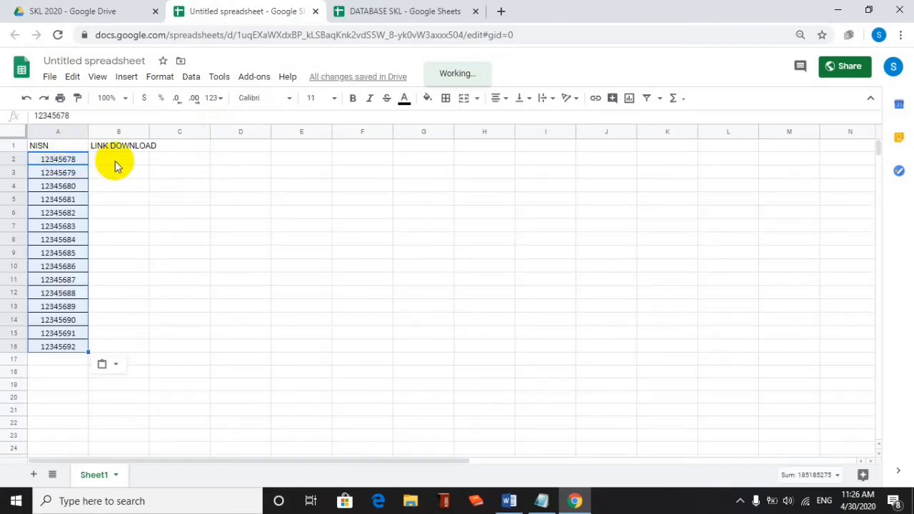
pyautogui.click(396, 13)
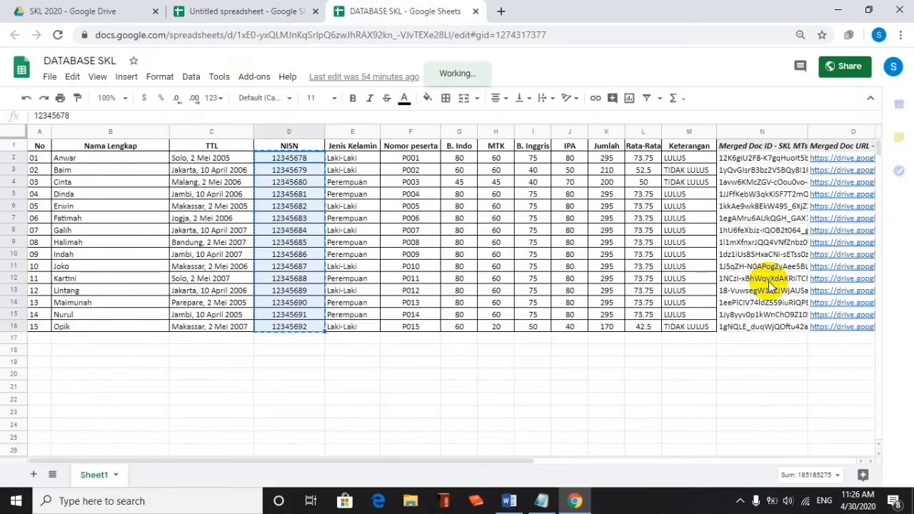
pyautogui.click(842, 158)
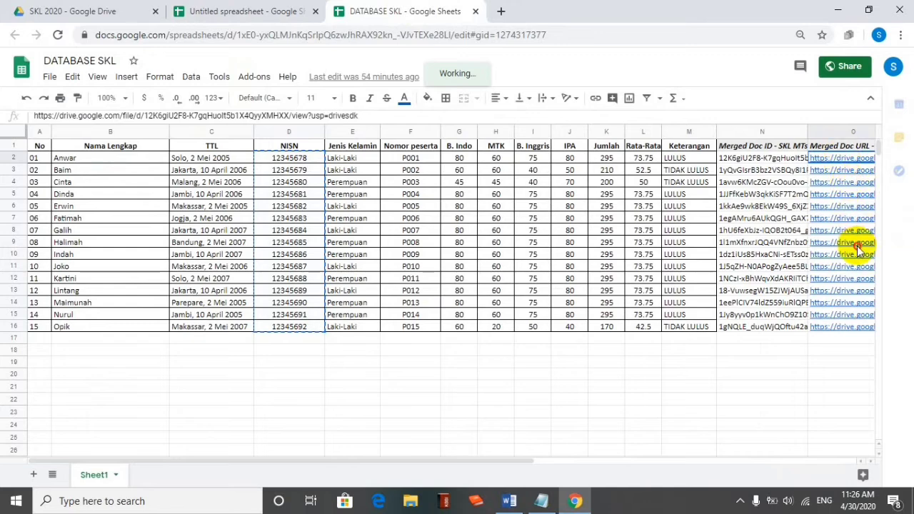
pyautogui.keyDown('shift'); pyautogui.click(858, 327); pyautogui.keyUp('shift')
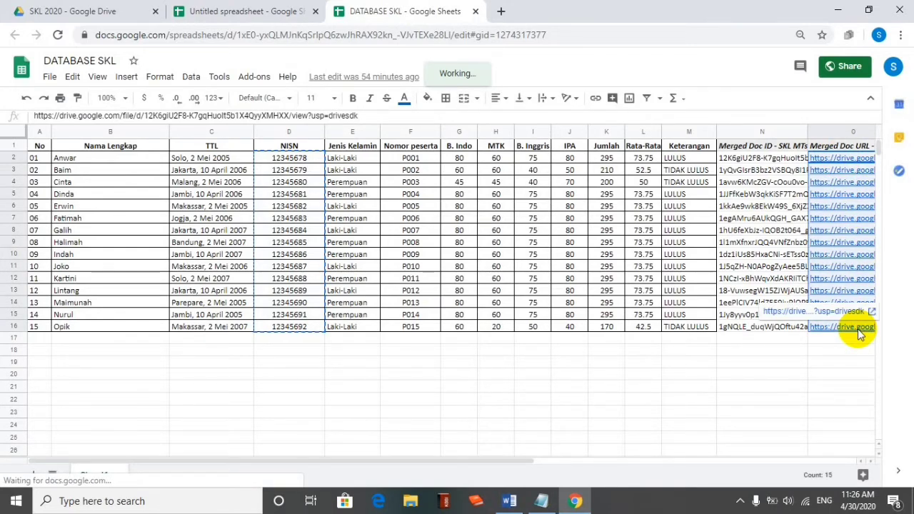
pyautogui.click(264, 10)
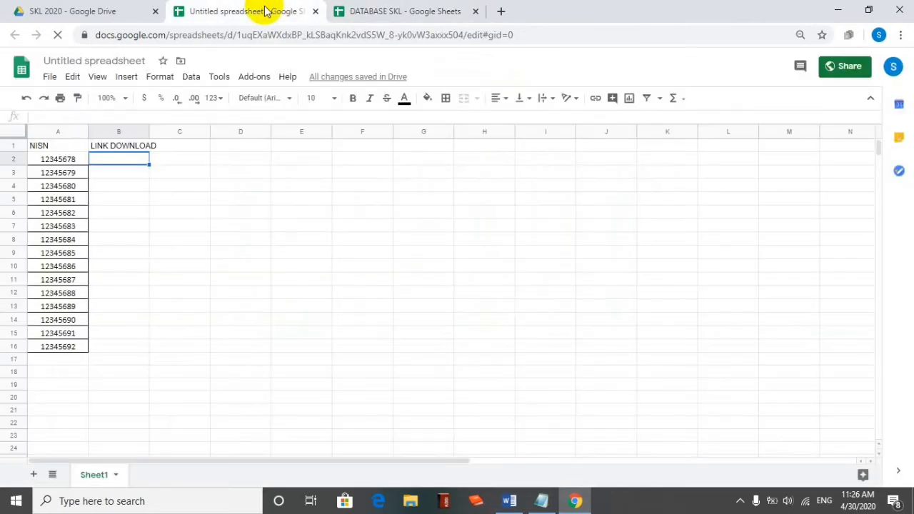
pyautogui.click(184, 162)
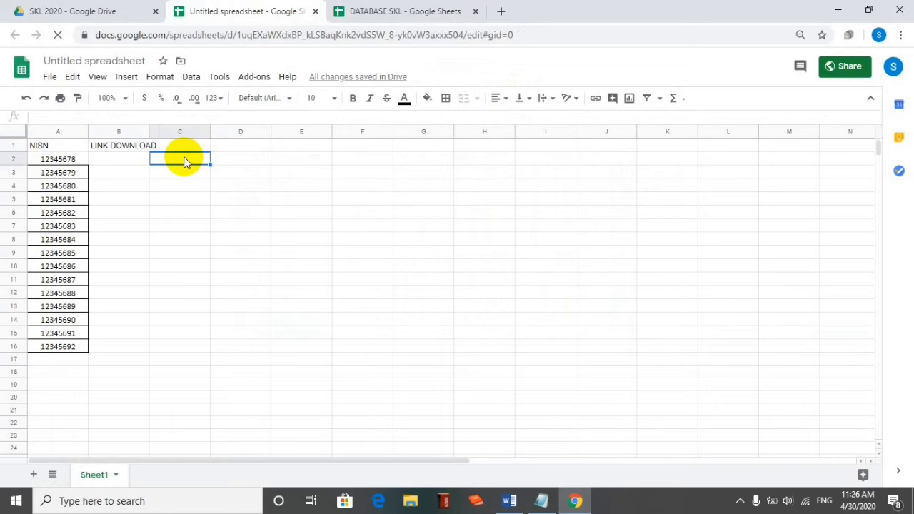
pyautogui.hotkey('ctrl', 'v')
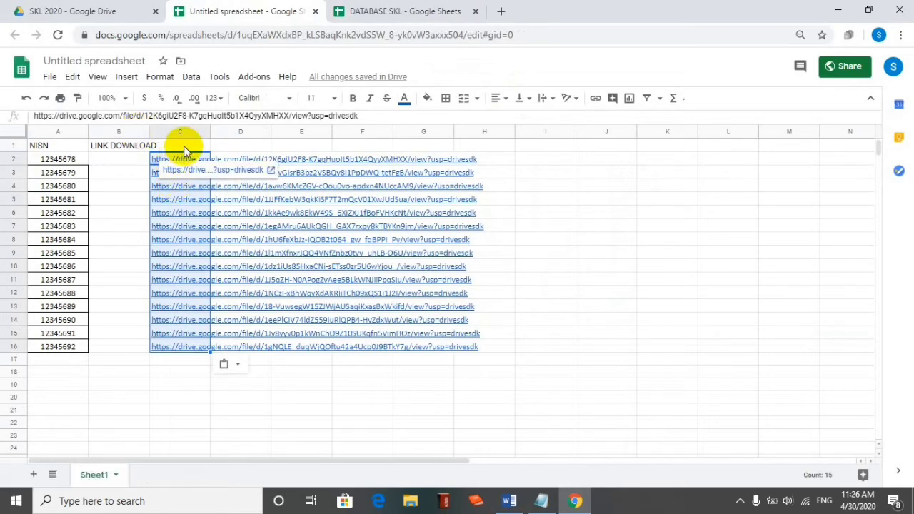
# Step: Enter the message "Silakan Klik tautan (link) berikut untuk mengunduh SKL Anda!" in cell B2
pyautogui.click(115, 159)
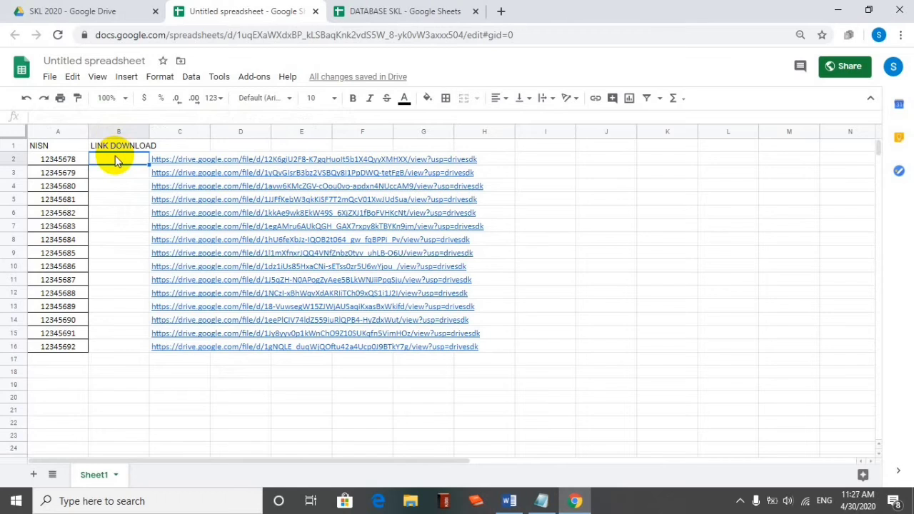
pyautogui.write('Silakan')
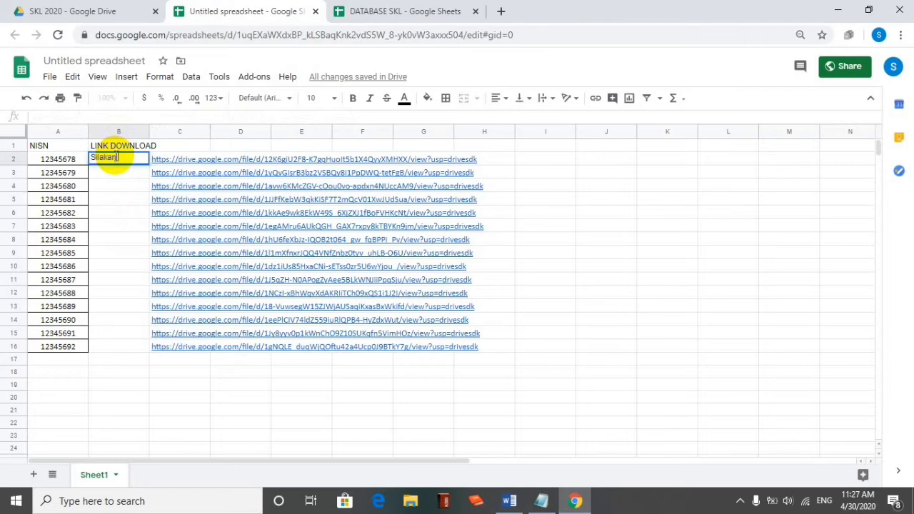
pyautogui.write(' Klik tautan (li')
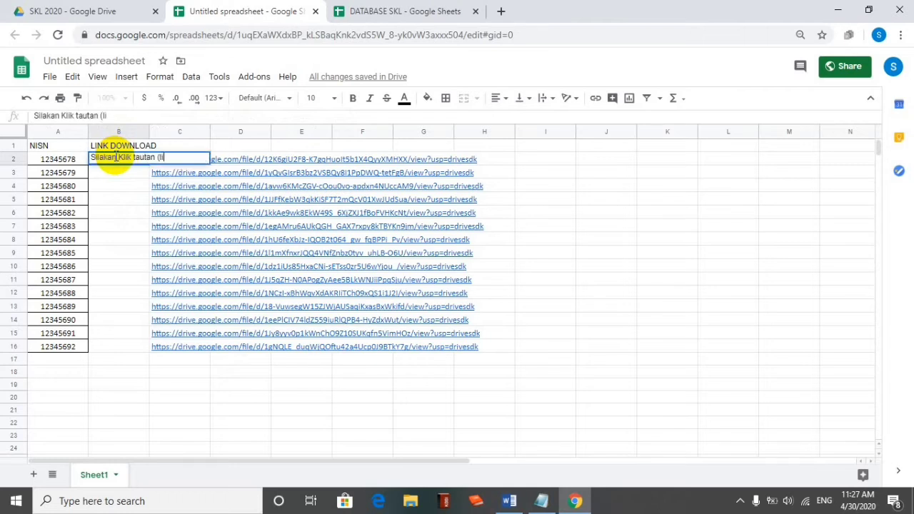
pyautogui.write('nk) berikut untuk')
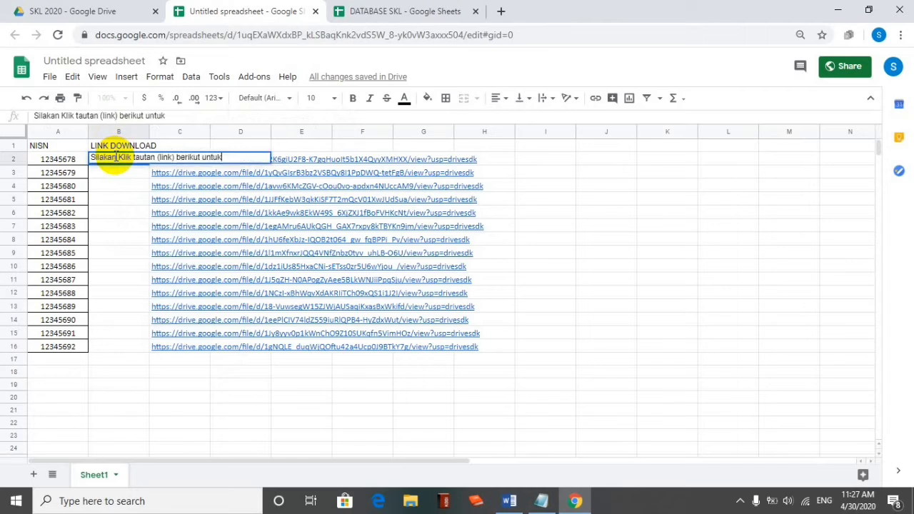
pyautogui.write(' mengunduh SKL Anda')
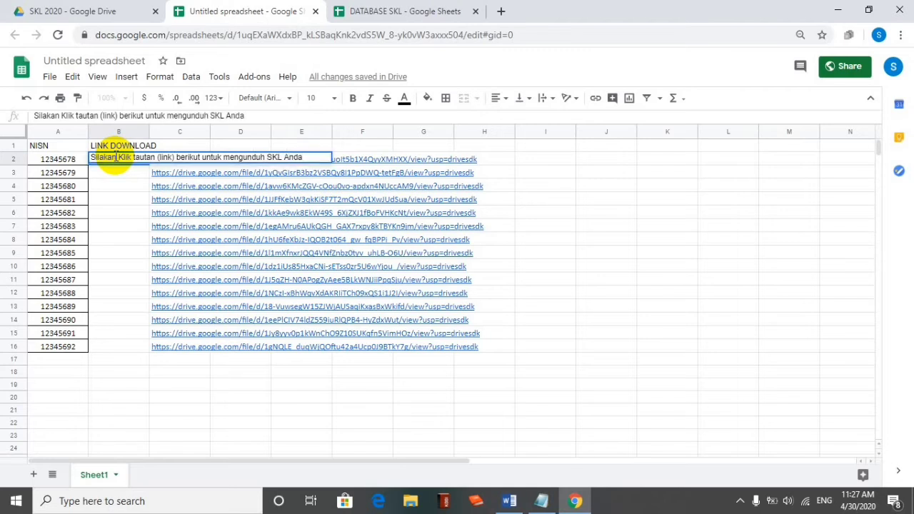
pyautogui.write('!')
pyautogui.press('Return')
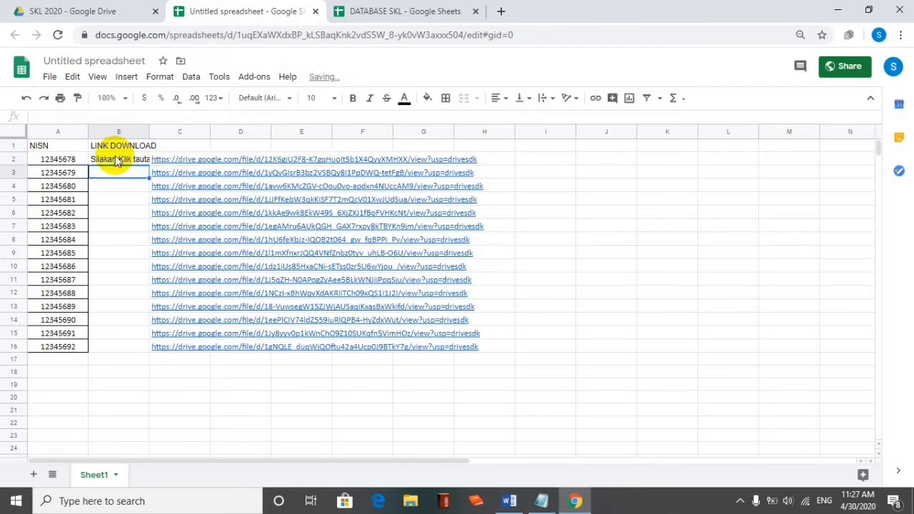
# Step: Fill the download message from cell B2 down through B16
pyautogui.click(117, 160)
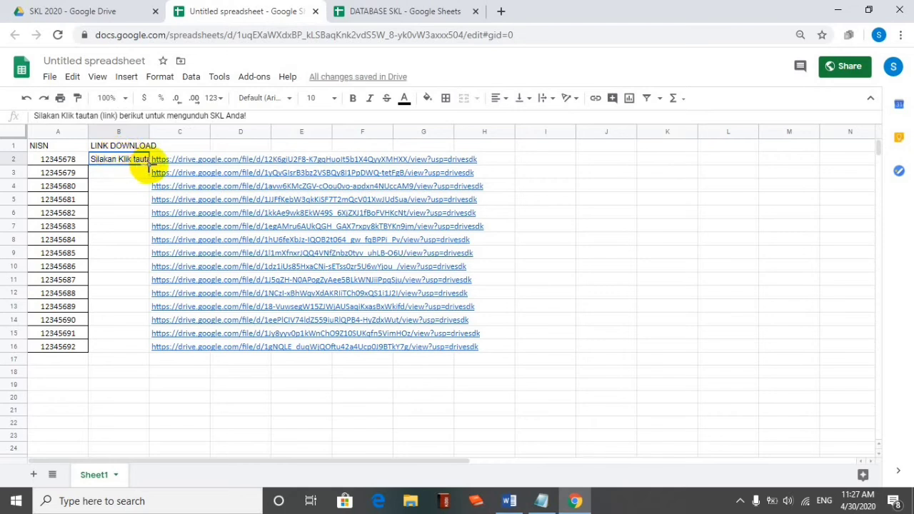
pyautogui.moveTo(136, 293); pyautogui.dragTo(143, 352)
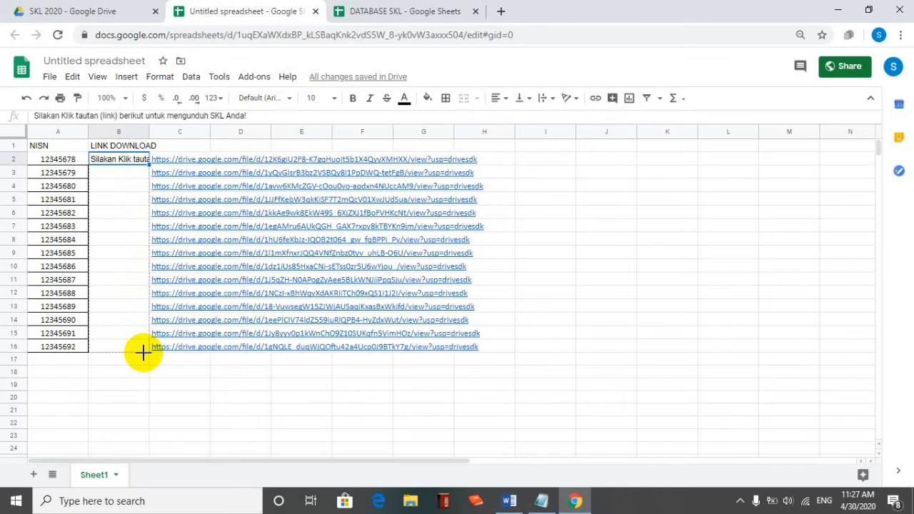
pyautogui.moveTo(143, 352); pyautogui.dragTo(142, 355)
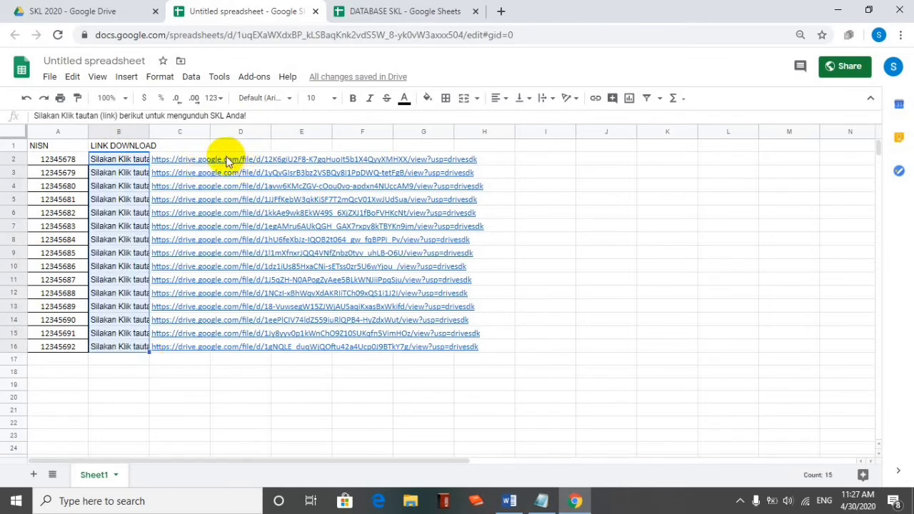
pyautogui.click(116, 162)
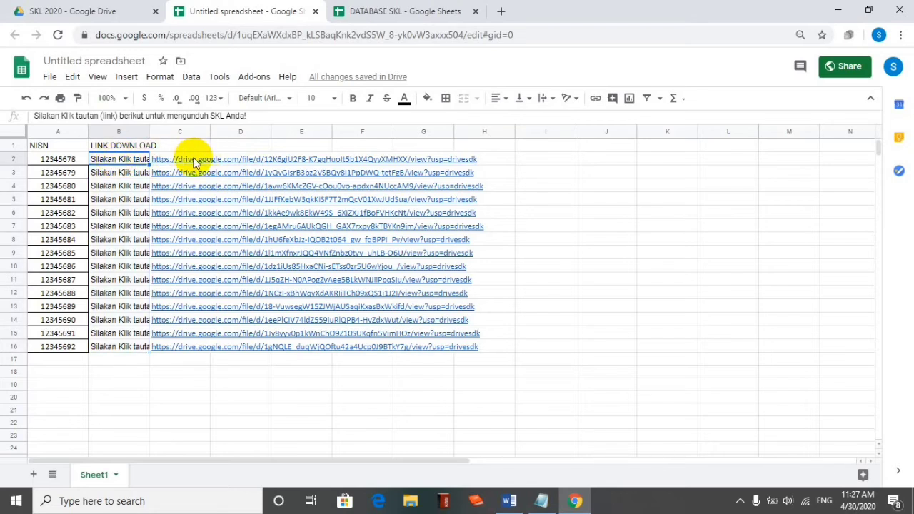
pyautogui.moveTo(193, 163)
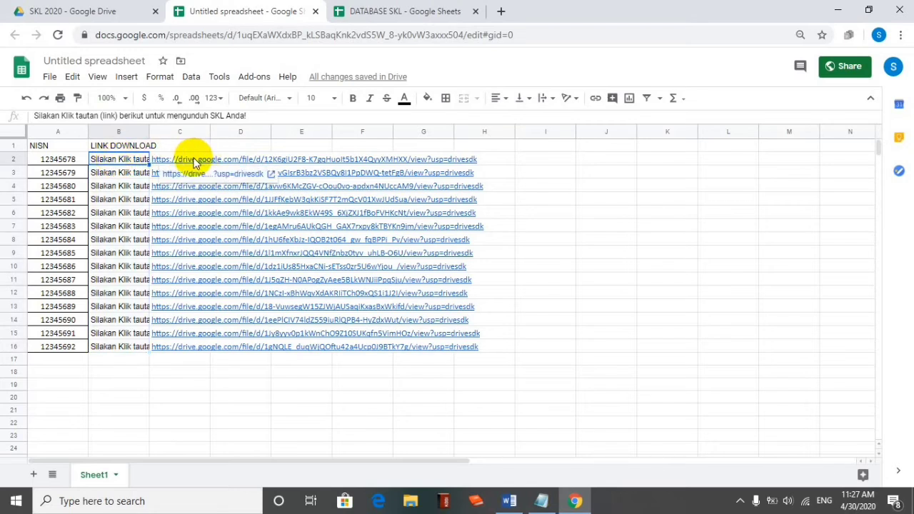
# Step: Enter the formula =B2&C2 in cell D2 to join the message and the download link
pyautogui.click(243, 158)
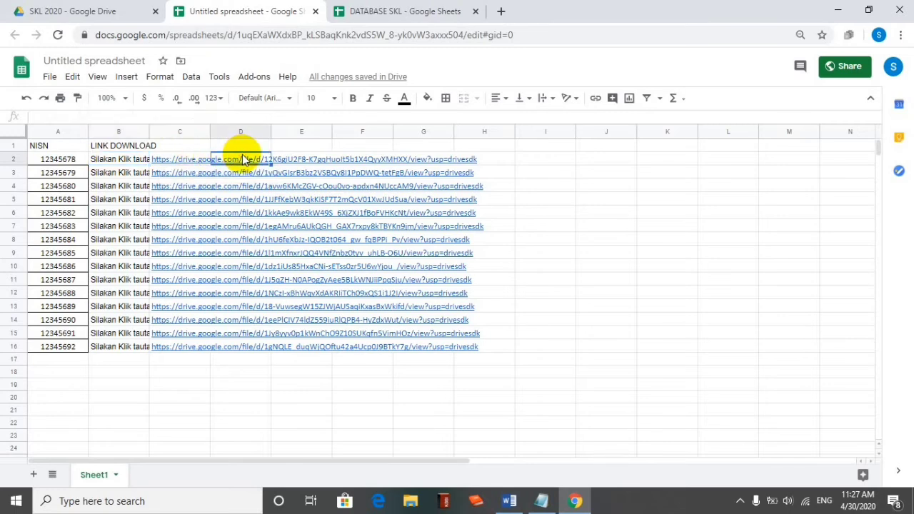
pyautogui.write('=')
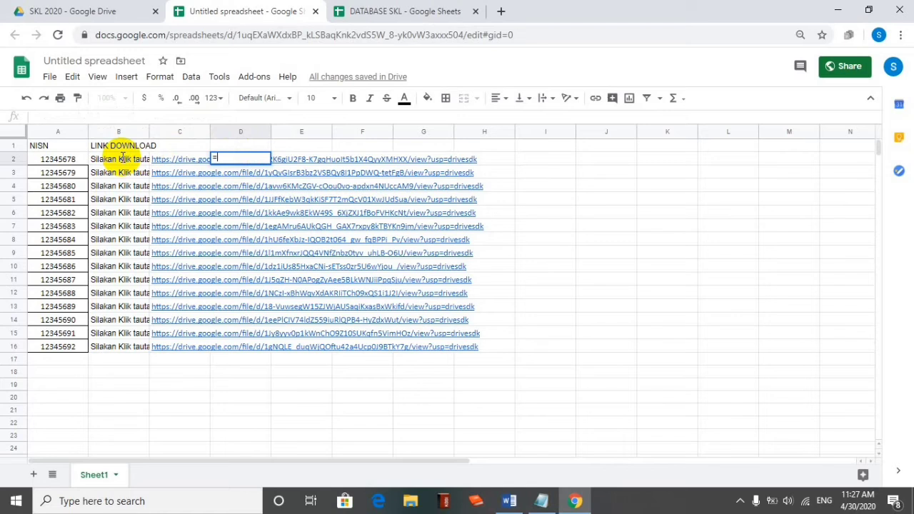
pyautogui.click(123, 157)
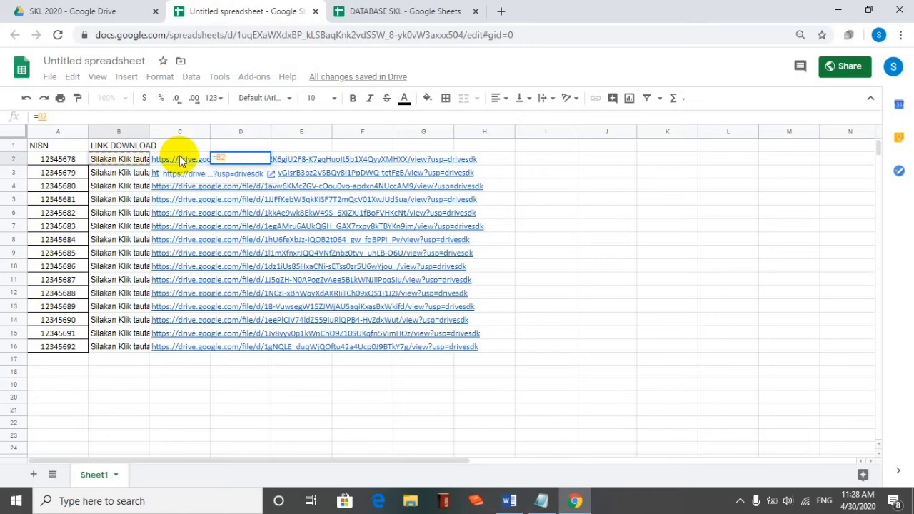
pyautogui.write('&')
pyautogui.click(180, 160)
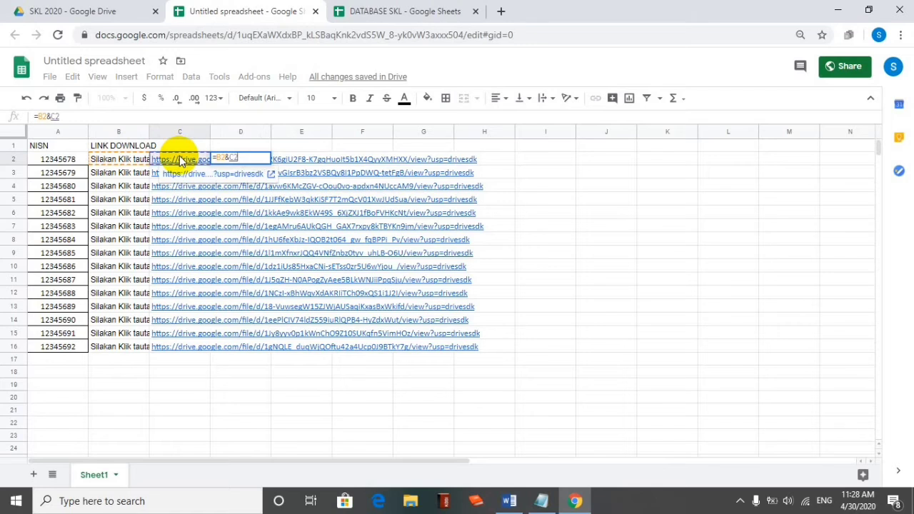
pyautogui.press('Return')
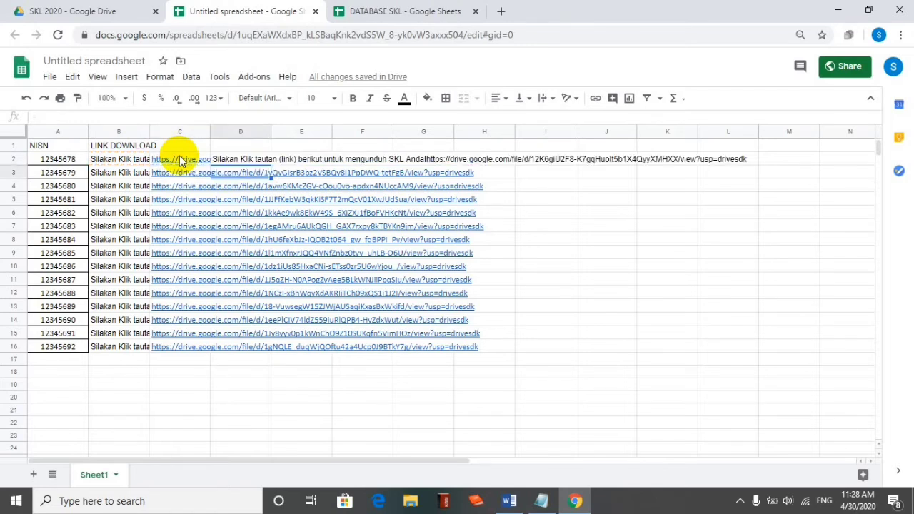
# Step: Fill the joining formula from cell D2 down through D16
pyautogui.click(234, 161)
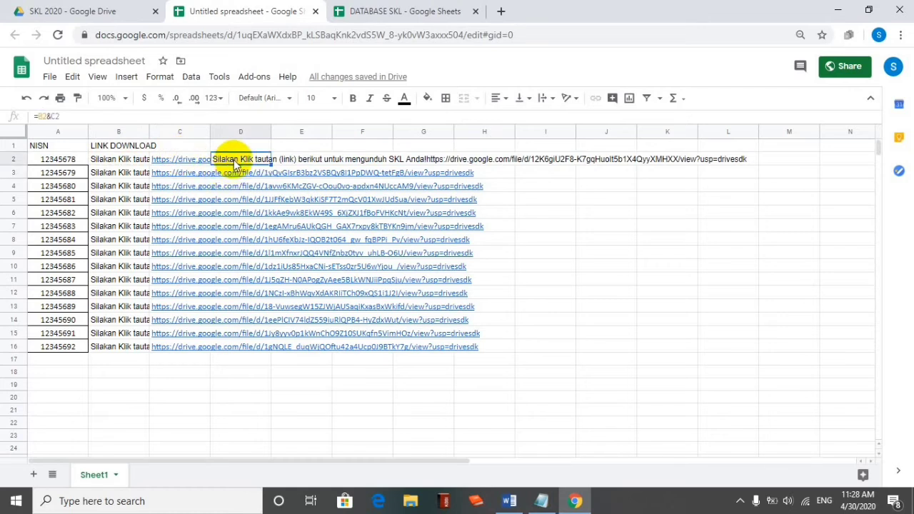
pyautogui.moveTo(271, 164); pyautogui.dragTo(273, 351)
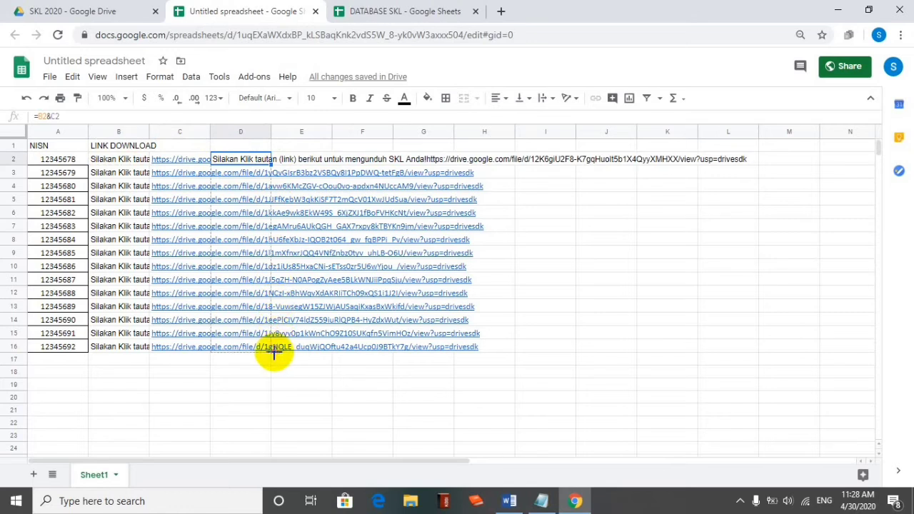
pyautogui.moveTo(274, 352); pyautogui.dragTo(275, 353)
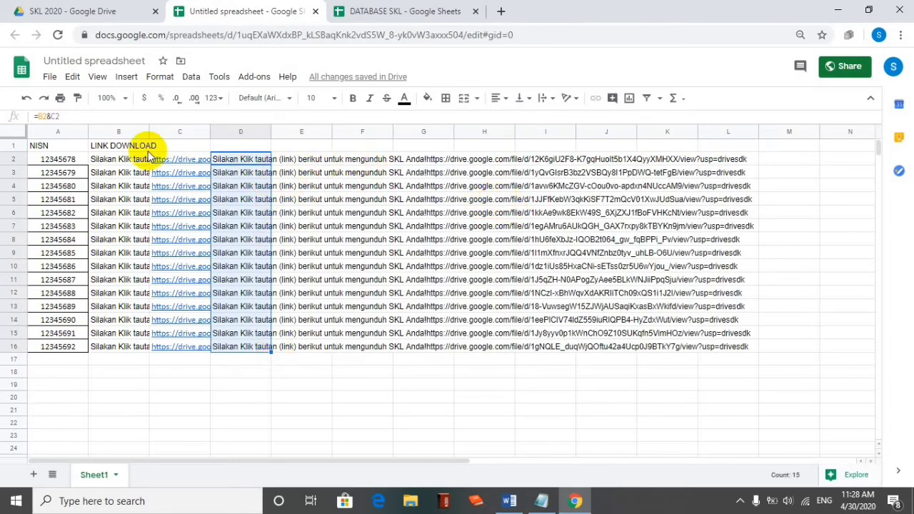
# Step: Copy the combined messages in D2:D16 and paste them over the same cells as values only
pyautogui.click(250, 164)
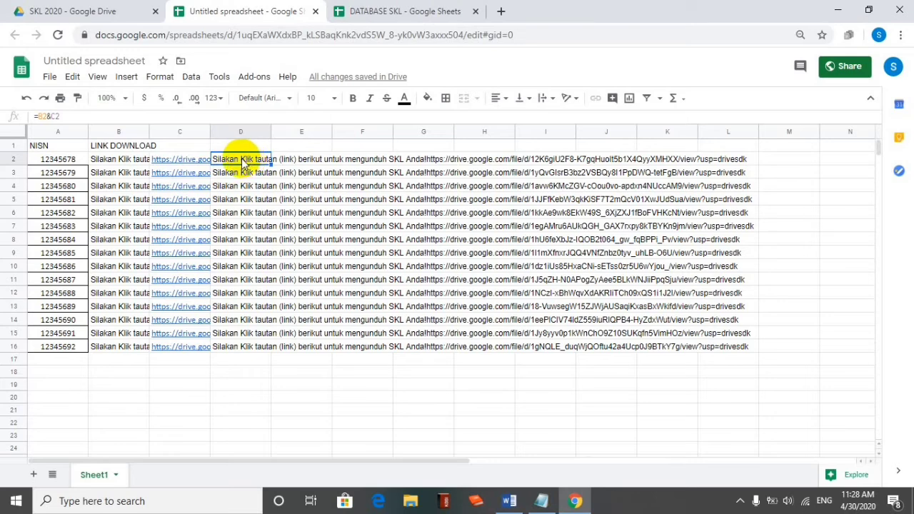
pyautogui.keyDown('shift'); pyautogui.click(249, 348); pyautogui.keyUp('shift')
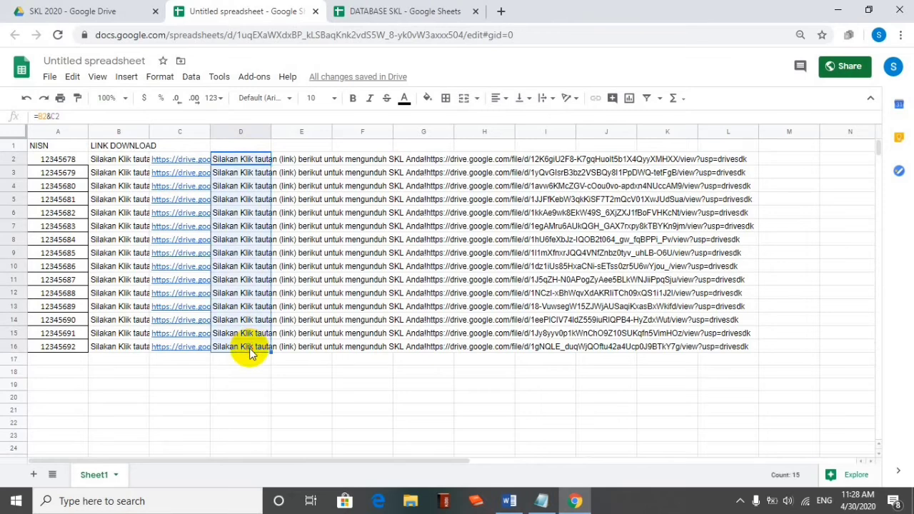
pyautogui.hotkey('ctrl', 'c')
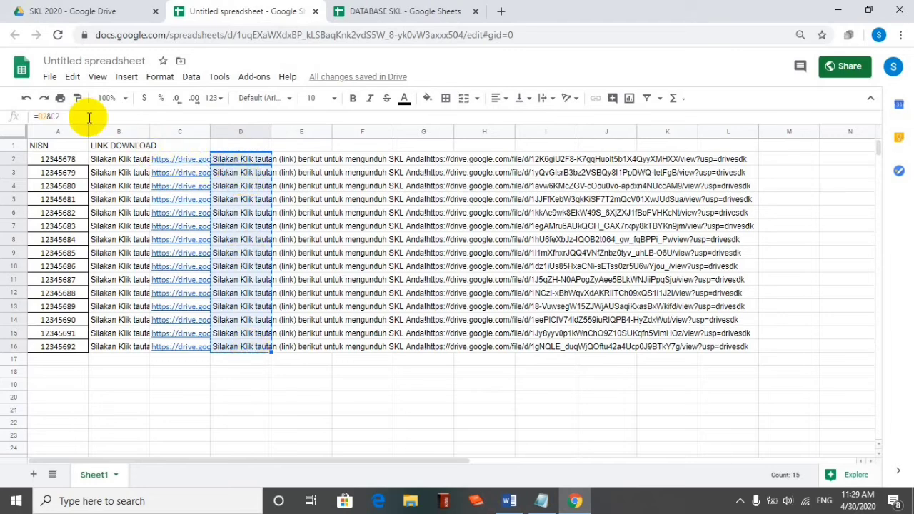
pyautogui.click(71, 78)
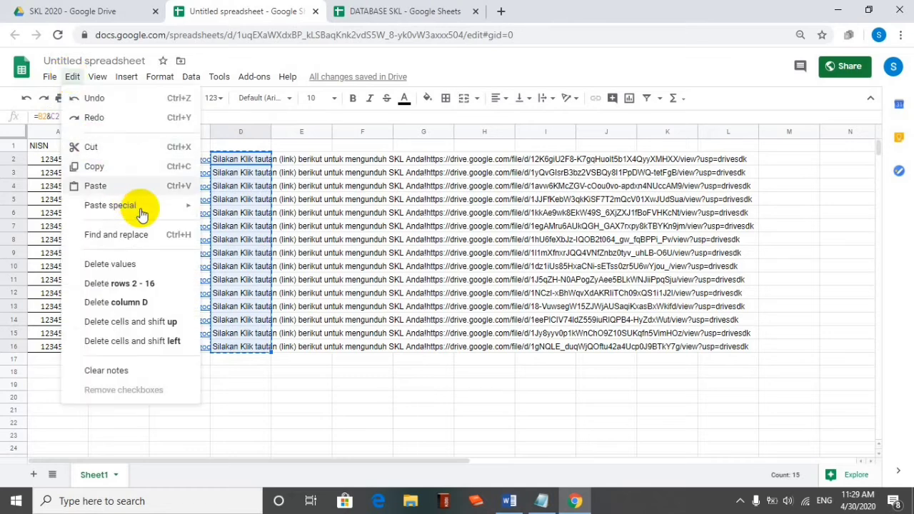
pyautogui.moveTo(153, 211)
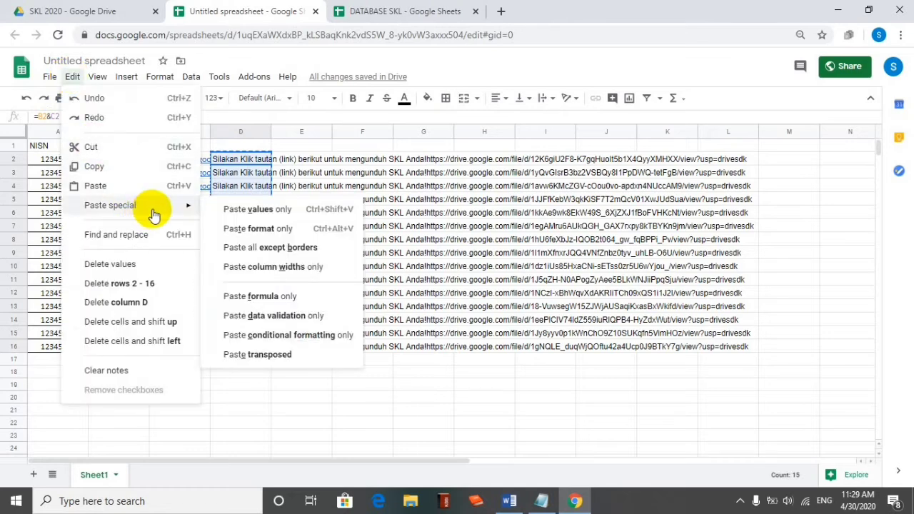
pyautogui.click(258, 212)
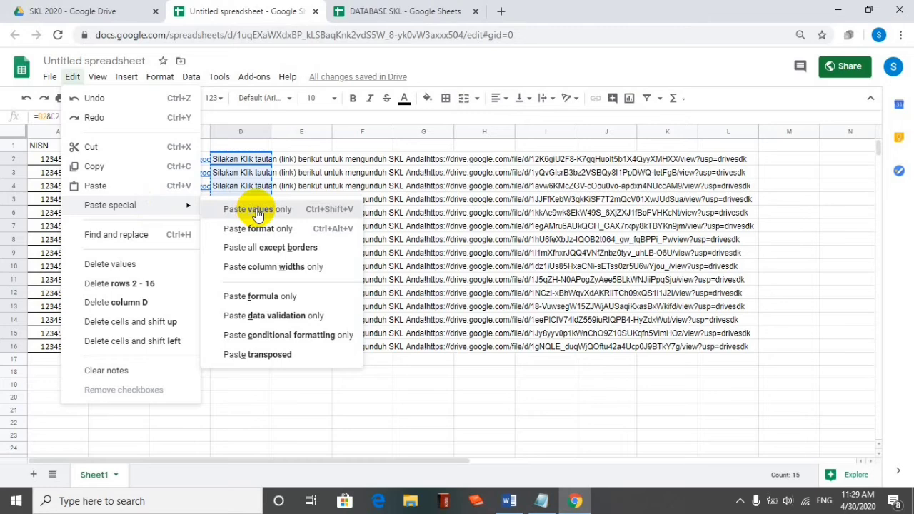
pyautogui.click(258, 212)
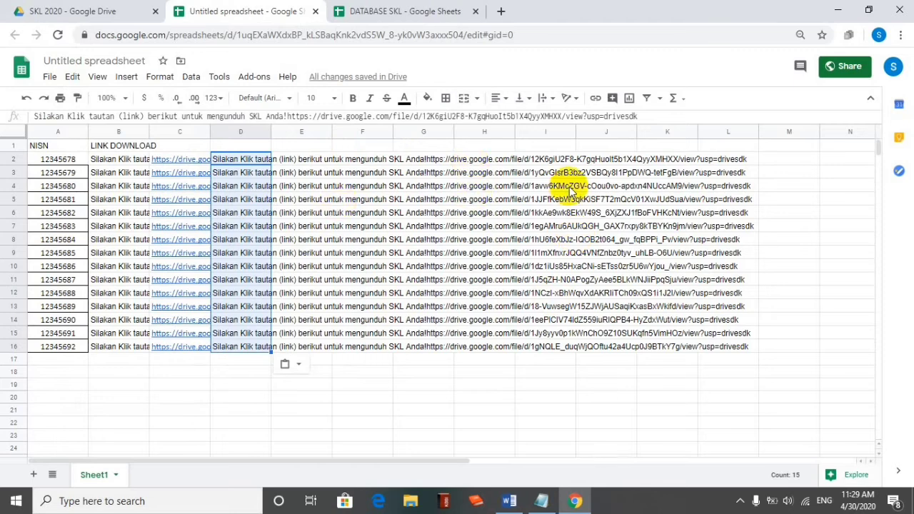
# Step: Clear the separate messages and links from cells B2:C16
pyautogui.click(120, 158)
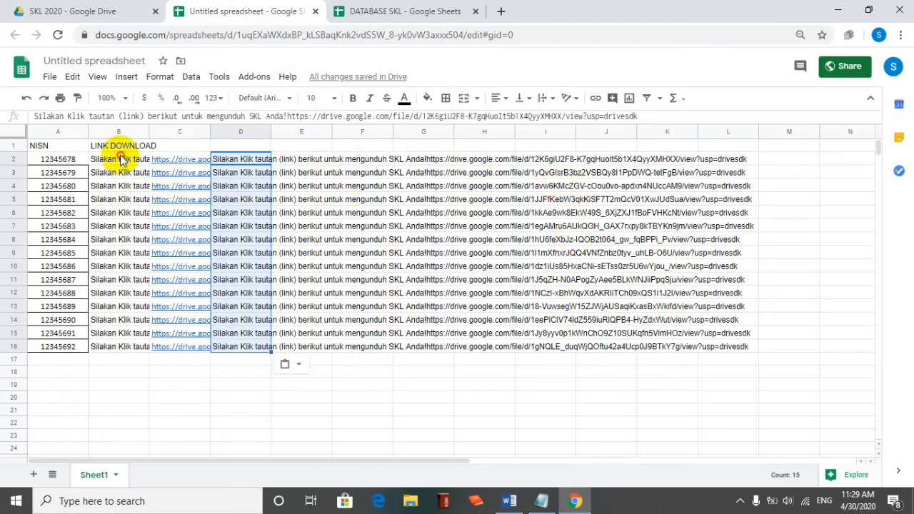
pyautogui.moveTo(120, 159); pyautogui.dragTo(193, 348)
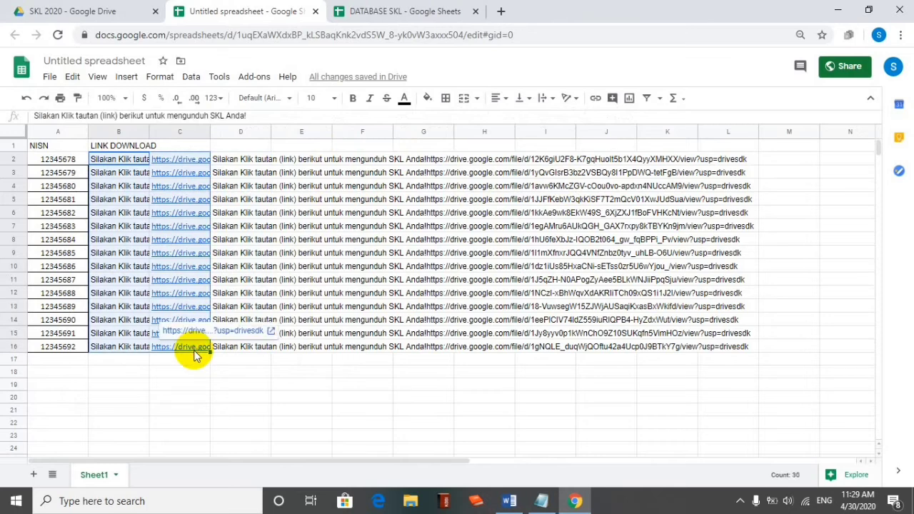
pyautogui.press('Delete')
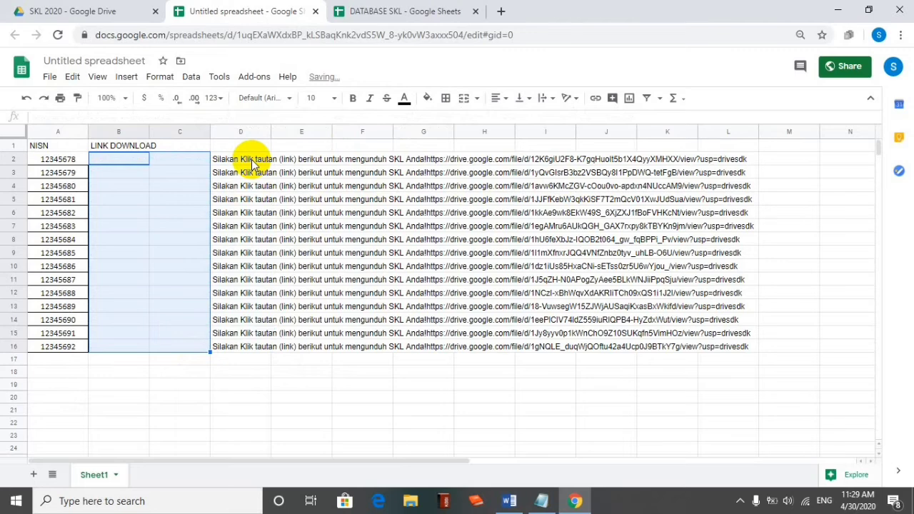
# Step: Move the combined messages from D2:D16 to B2:B16 under the LINK DOWNLOAD heading
pyautogui.click(250, 161)
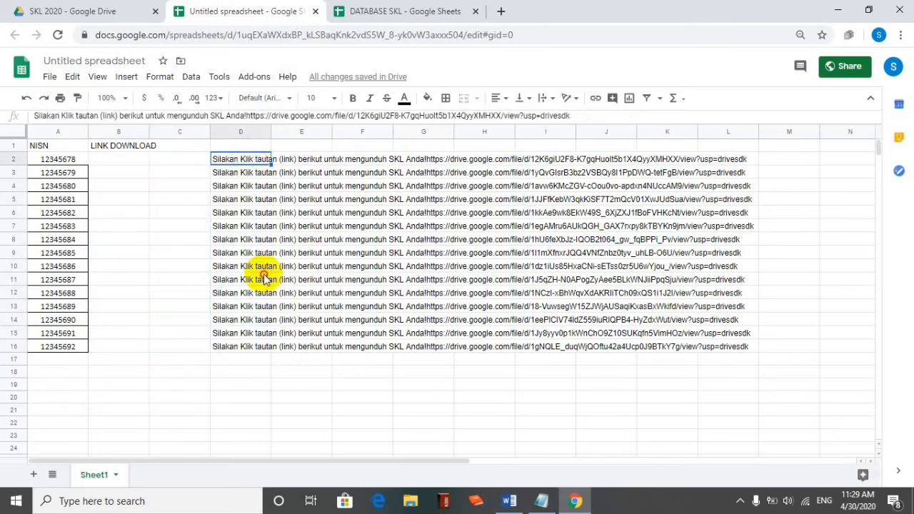
pyautogui.moveTo(264, 277); pyautogui.dragTo(262, 351)
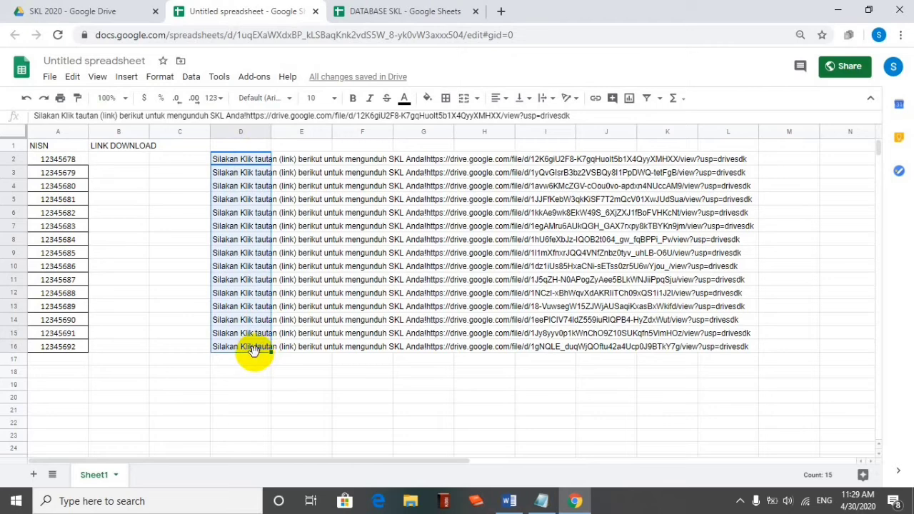
pyautogui.moveTo(253, 349); pyautogui.dragTo(131, 350)
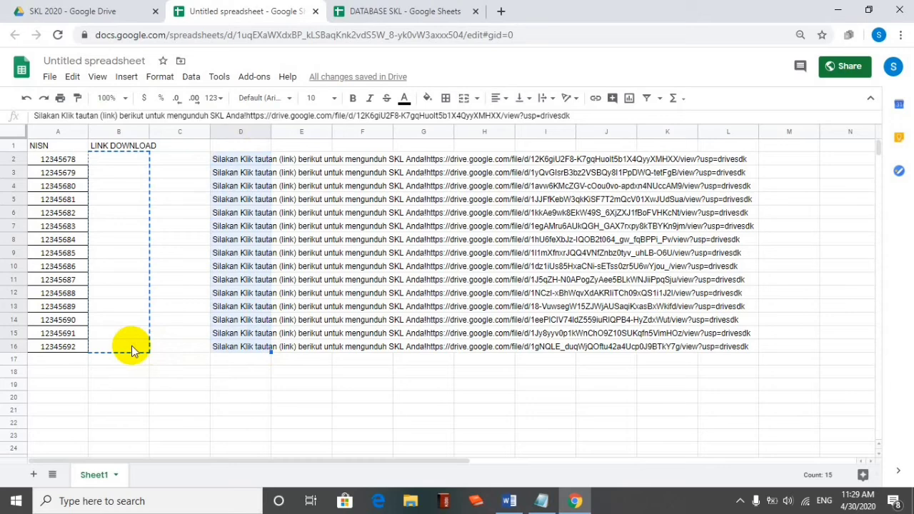
pyautogui.moveTo(131, 350); pyautogui.dragTo(131, 349)
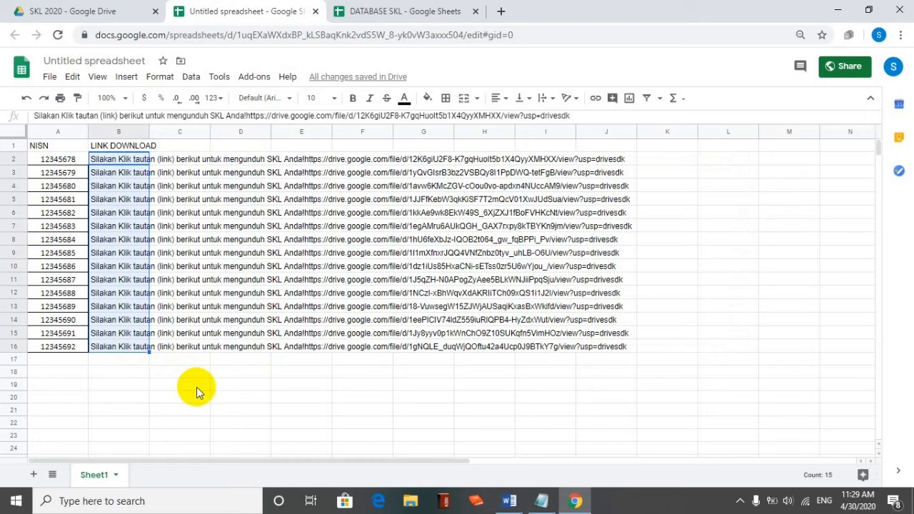
# Step: Rename the spreadsheet as "Data WA" and return to the SKL 2020 Drive folder
pyautogui.click(113, 60)
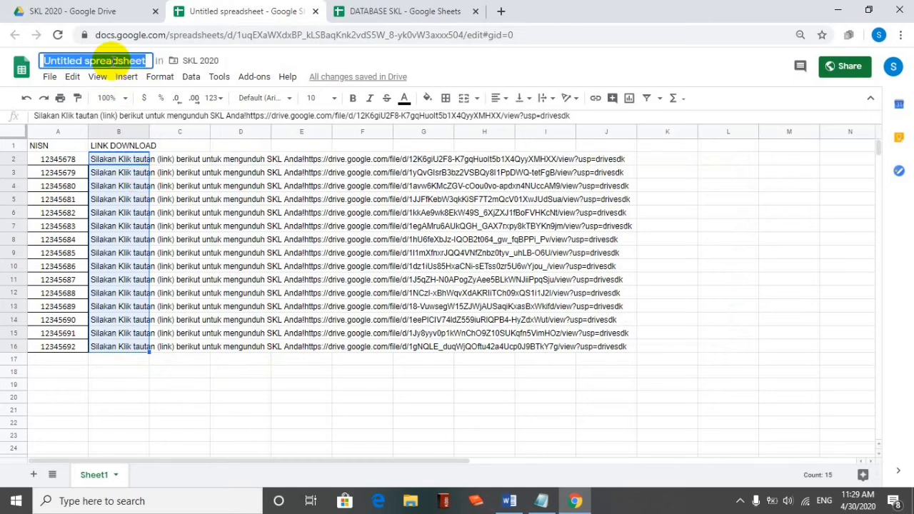
pyautogui.write('Data ')
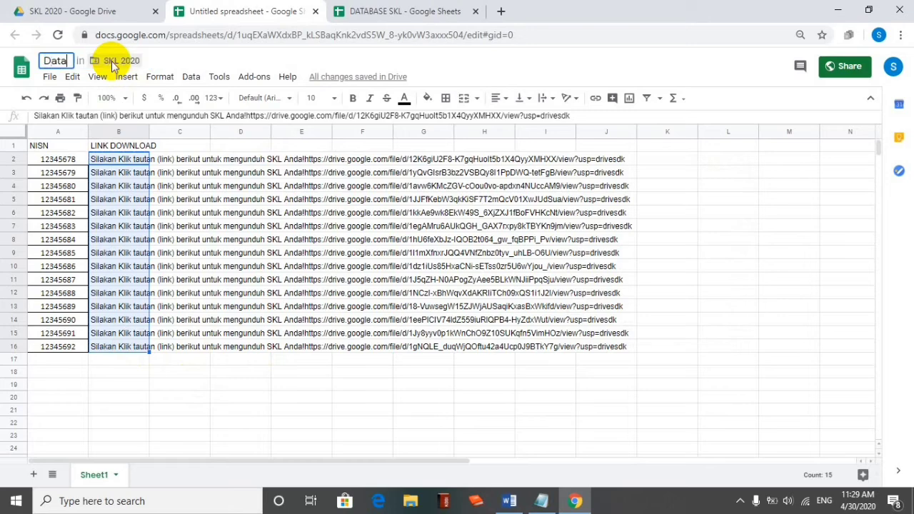
pyautogui.write('WA')
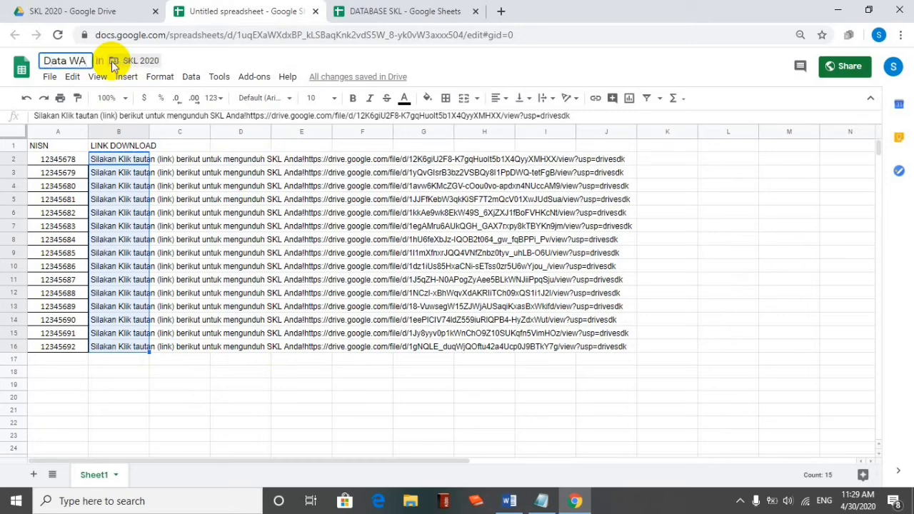
pyautogui.press('Return')
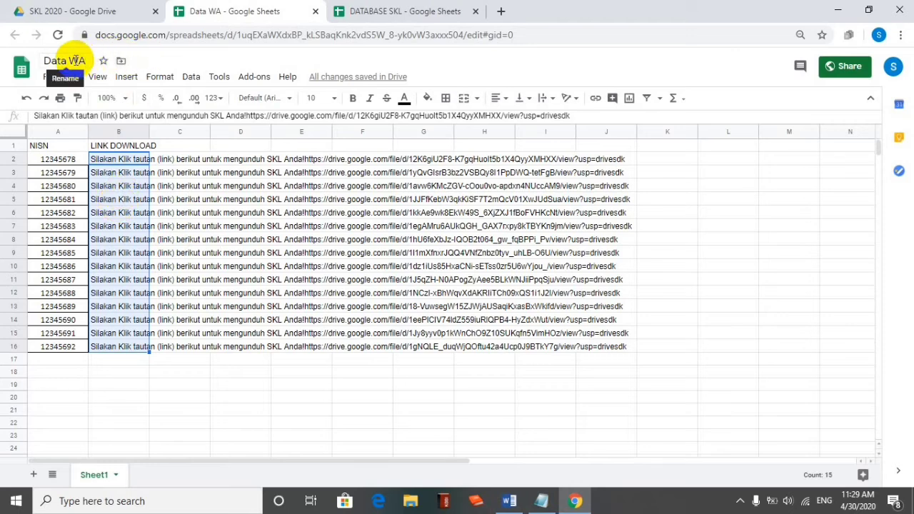
pyautogui.click(105, 14)
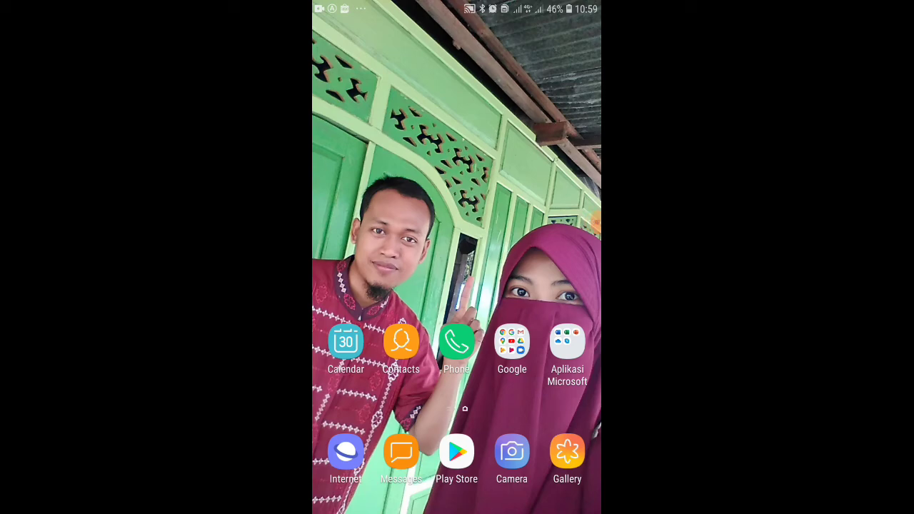
# Step: On the phone, open Play Store and search for "whatsapp auto reply" to find the WhatsAuto app
pyautogui.moveTo(457, 392); pyautogui.dragTo(457, 215)
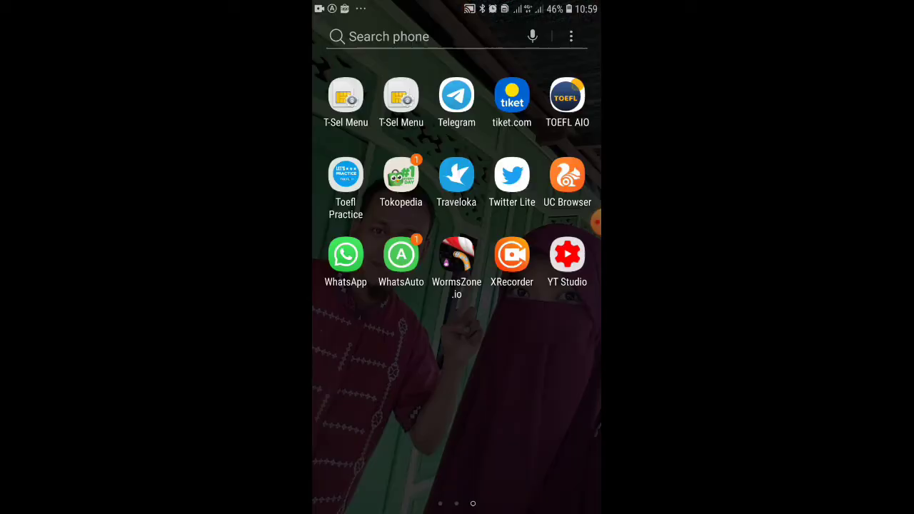
pyautogui.moveTo(357, 286)
pyautogui.mouseDown()
pyautogui.moveTo(556, 285)
pyautogui.moveTo(357, 285)
pyautogui.mouseUp()
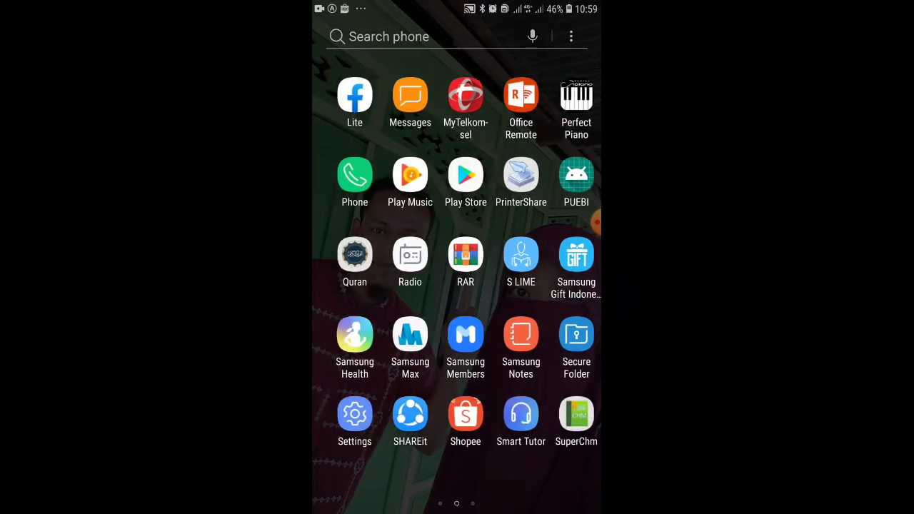
pyautogui.click(456, 175)
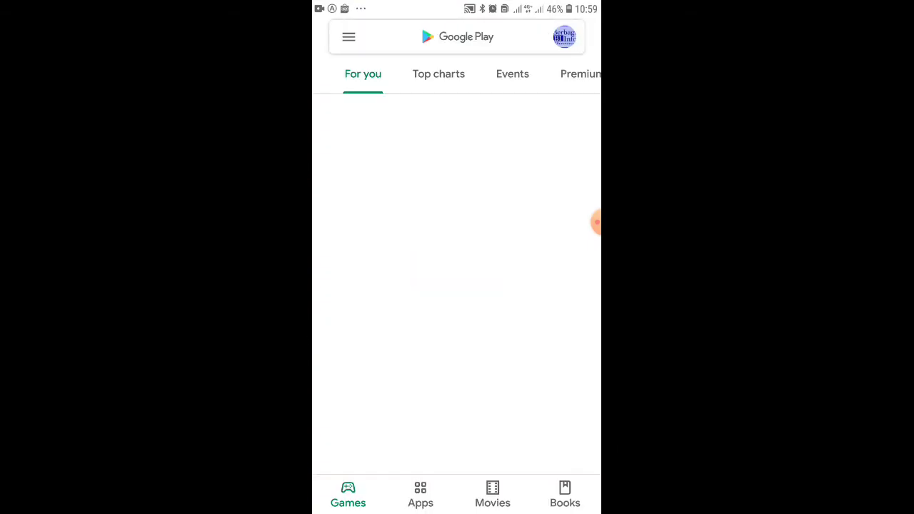
pyautogui.click(457, 36)
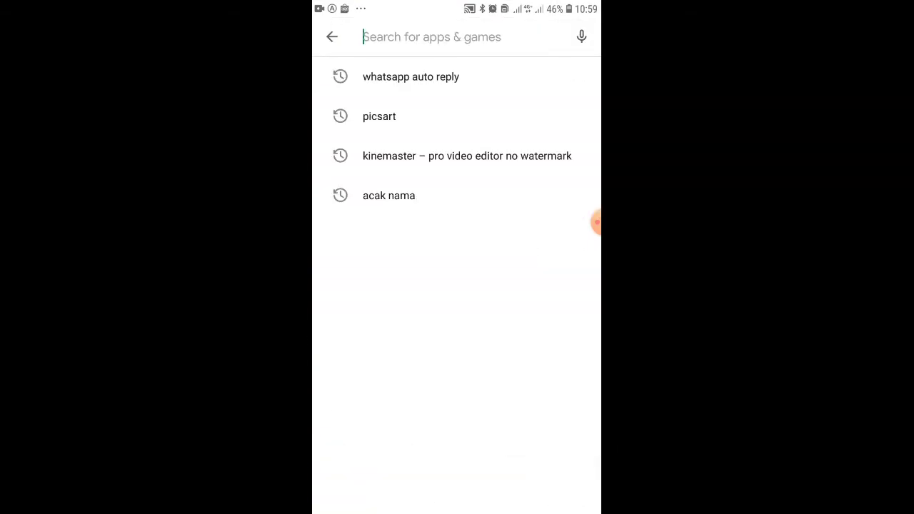
pyautogui.click(411, 76)
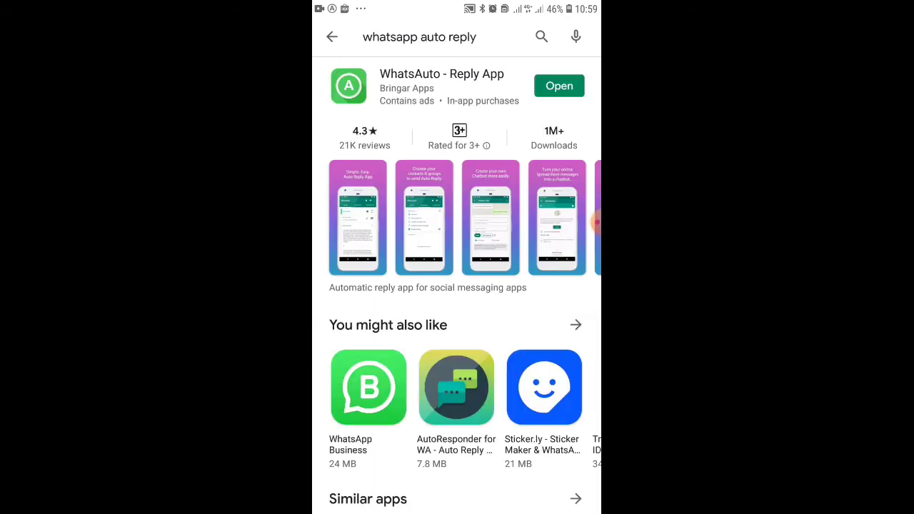
# Step: Leave Play Store and open the WhatsAuto app from the phone's app list
pyautogui.press('Escape')
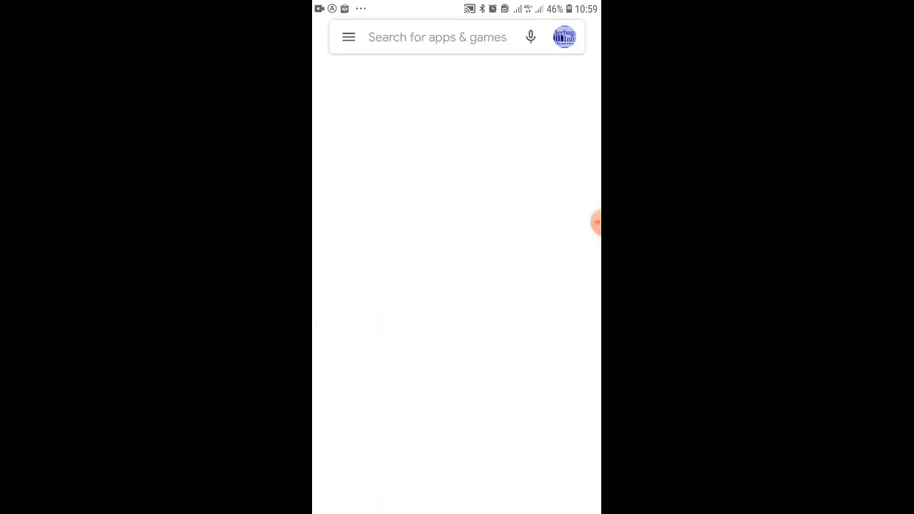
pyautogui.press('Escape')
pyautogui.moveTo(528, 300); pyautogui.dragTo(434, 300)
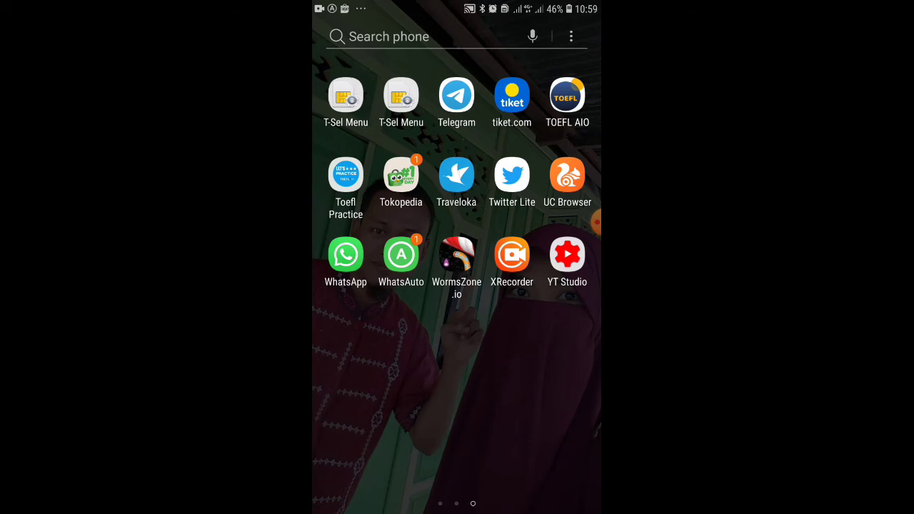
pyautogui.click(401, 254)
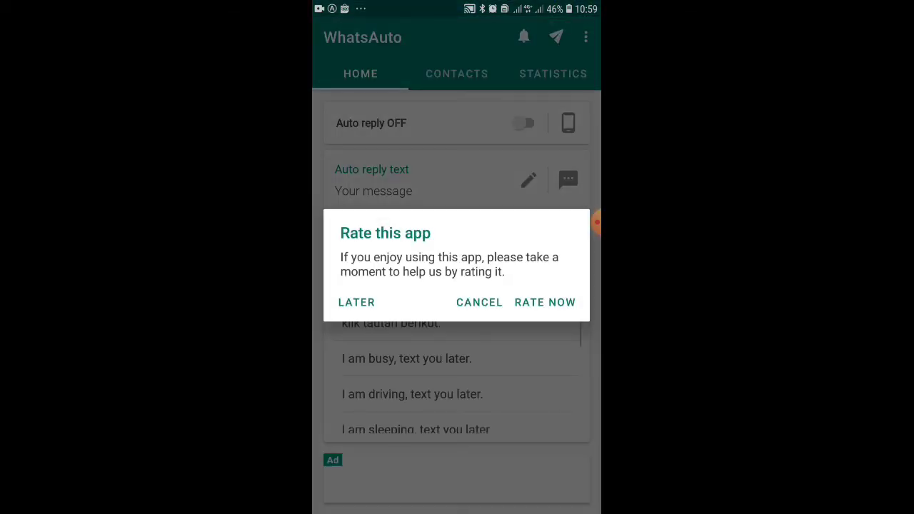
# Step: Dismiss the rating request and replace the auto reply text with "Silakan klik tautan berikut untuk download SKL Anda:"
pyautogui.click(479, 303)
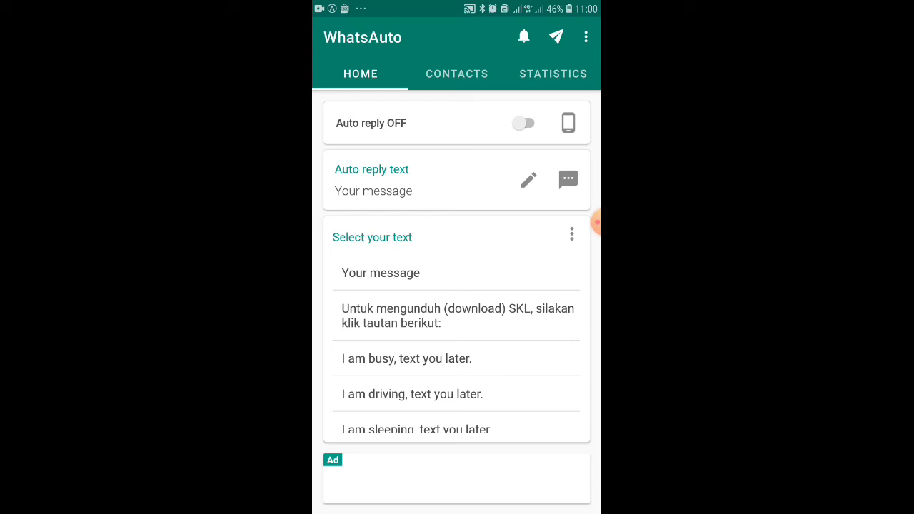
pyautogui.click(528, 180)
pyautogui.click(575, 83)
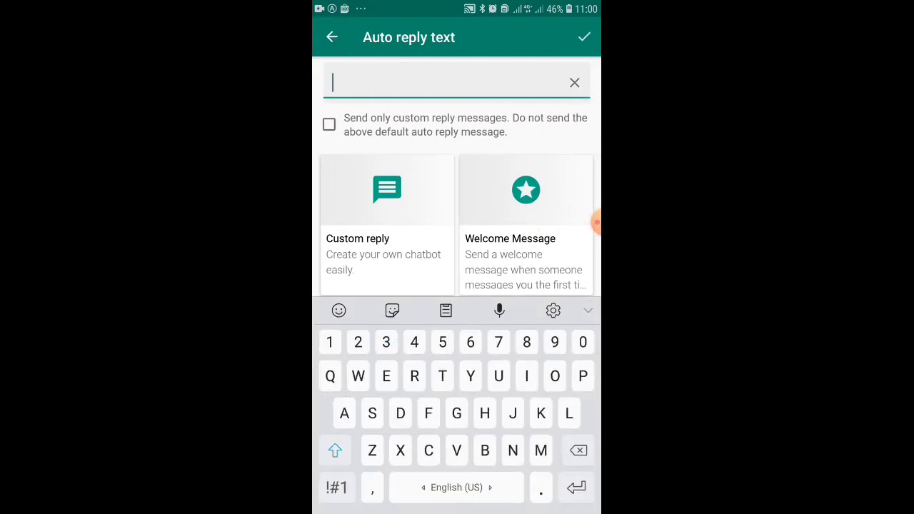
pyautogui.write('Silakan kl')
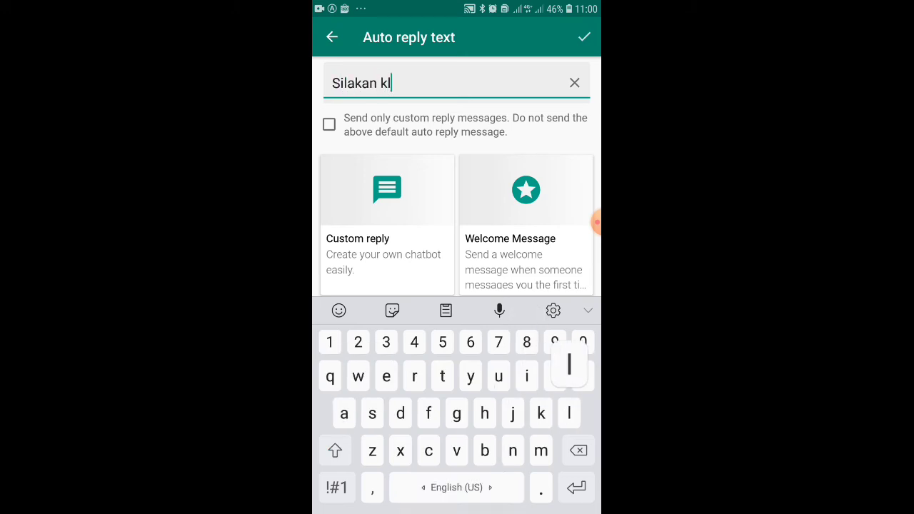
pyautogui.write('ik tautan')
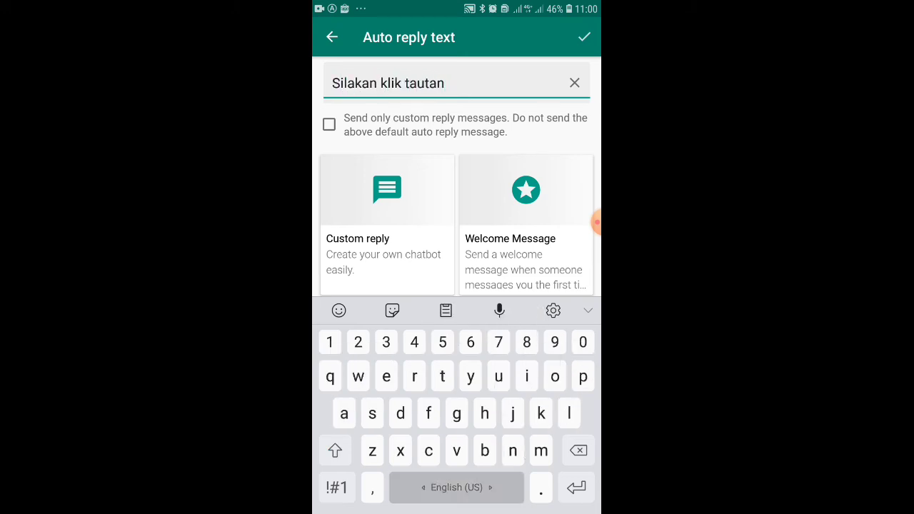
pyautogui.click(337, 487)
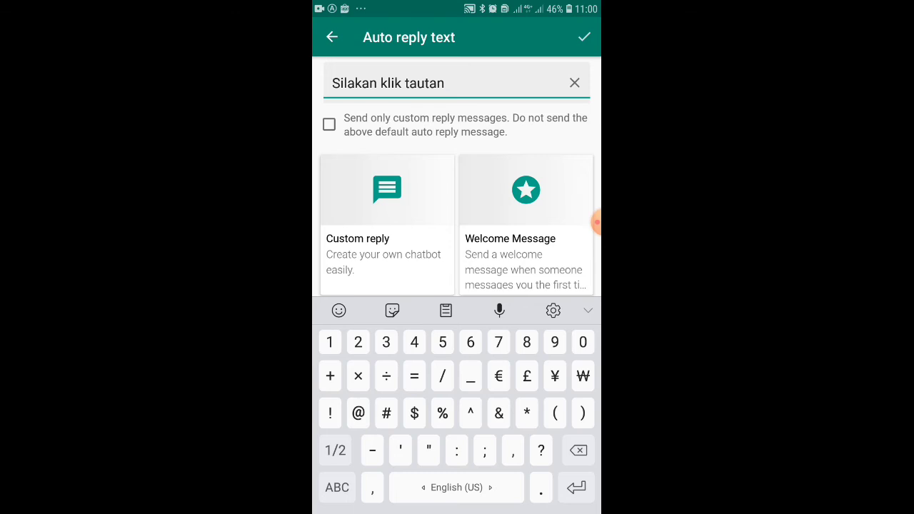
pyautogui.click(336, 487)
pyautogui.write('berikit')
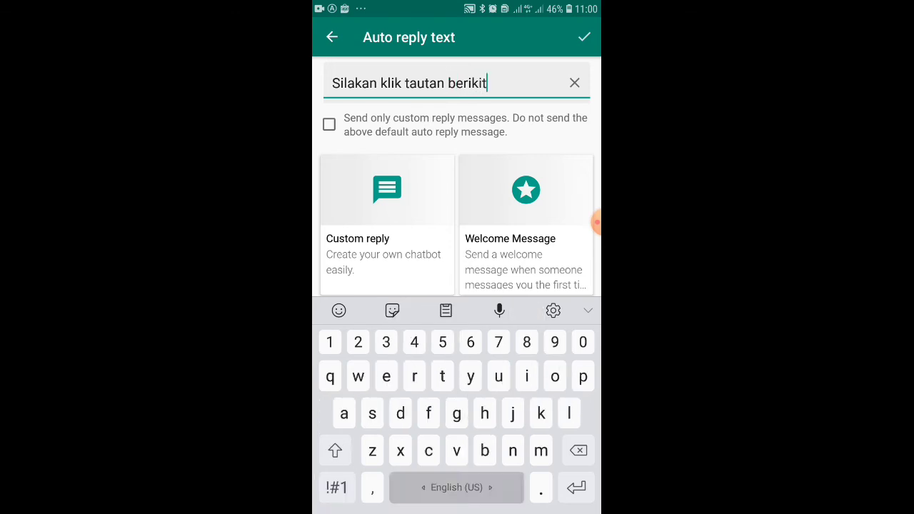
pyautogui.press('BackSpace')
pyautogui.press('BackSpace')
pyautogui.write('ut u')
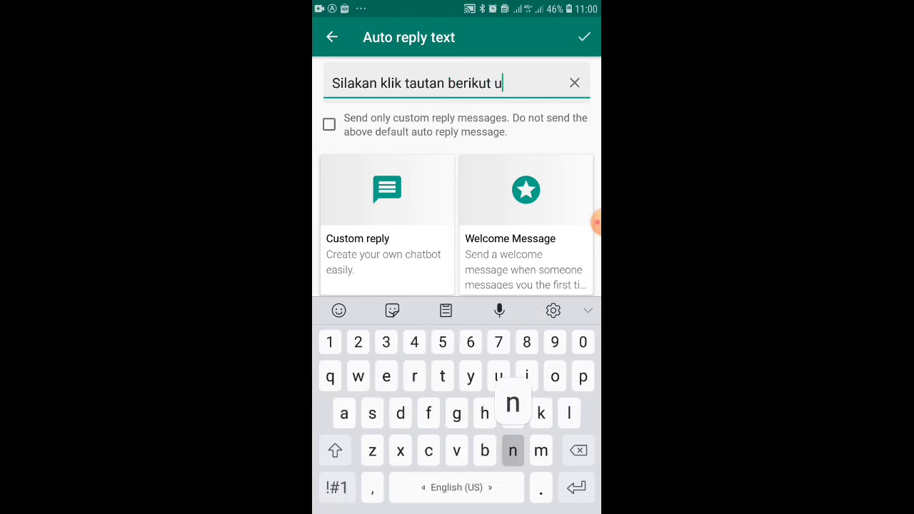
pyautogui.write('ntuk')
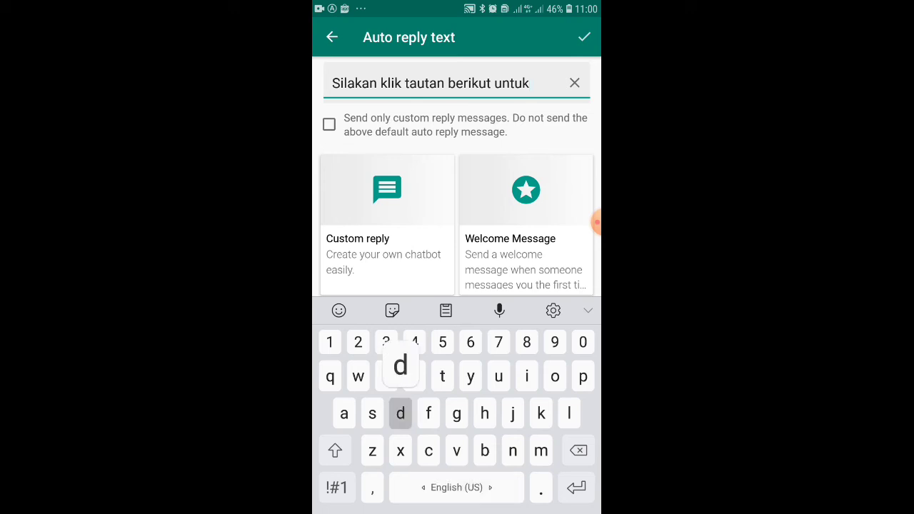
pyautogui.write(' downloa')
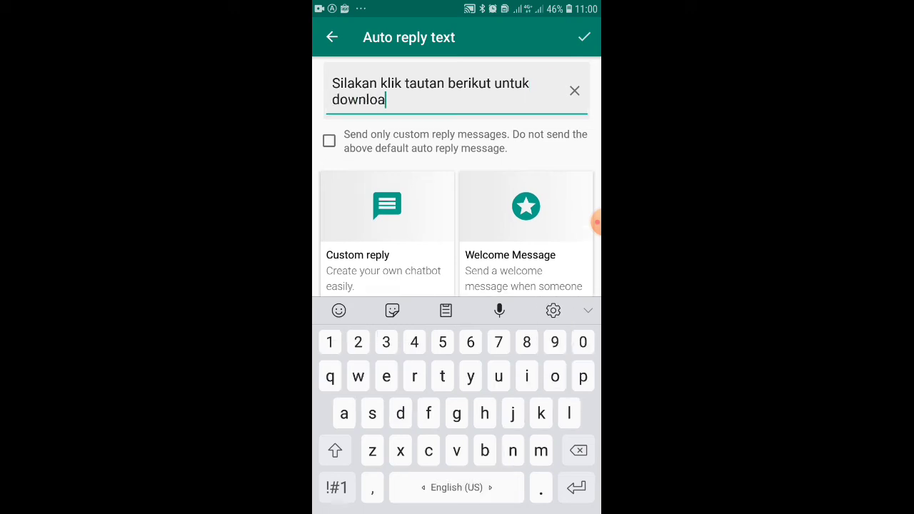
pyautogui.write('d SKL')
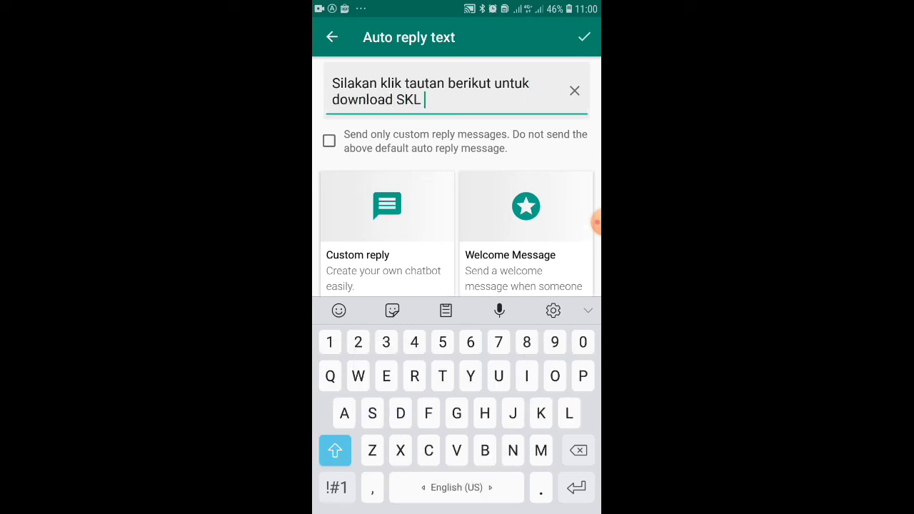
pyautogui.press('BackSpace')
pyautogui.write('And')
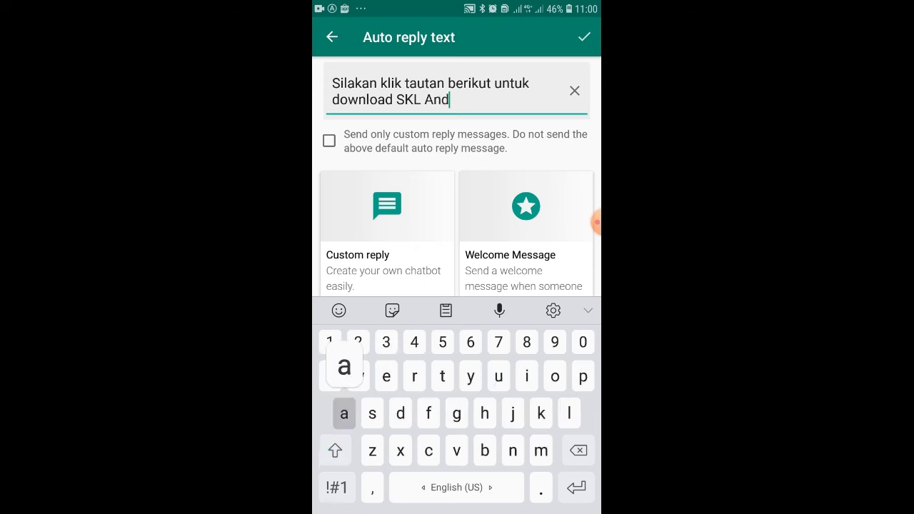
pyautogui.write('a:')
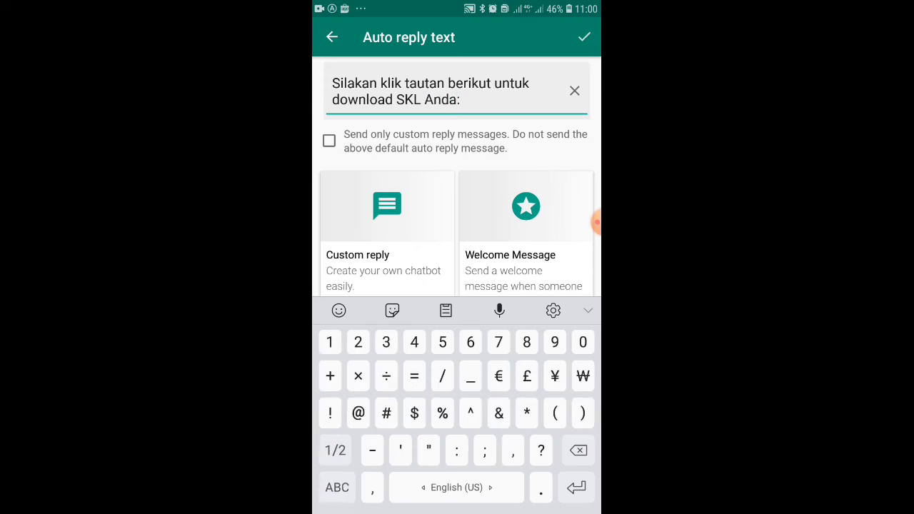
# Step: Reword the auto reply text to "Silakan masukkan NISN untuk download SKL Anda:"
pyautogui.click(529, 85)
pyautogui.press('BackSpace')
pyautogui.press('BackSpace')
pyautogui.press('BackSpace')
pyautogui.press('BackSpace')
pyautogui.press('BackSpace')
pyautogui.press('BackSpace')
pyautogui.press('BackSpace')
pyautogui.press('BackSpace')
pyautogui.press('BackSpace')
pyautogui.press('BackSpace')
pyautogui.press('BackSpace')
pyautogui.press('BackSpace')
pyautogui.press('BackSpace')
pyautogui.press('BackSpace')
pyautogui.press('BackSpace')
pyautogui.press('BackSpace')
pyautogui.press('BackSpace')
pyautogui.press('BackSpace')
pyautogui.press('BackSpace')
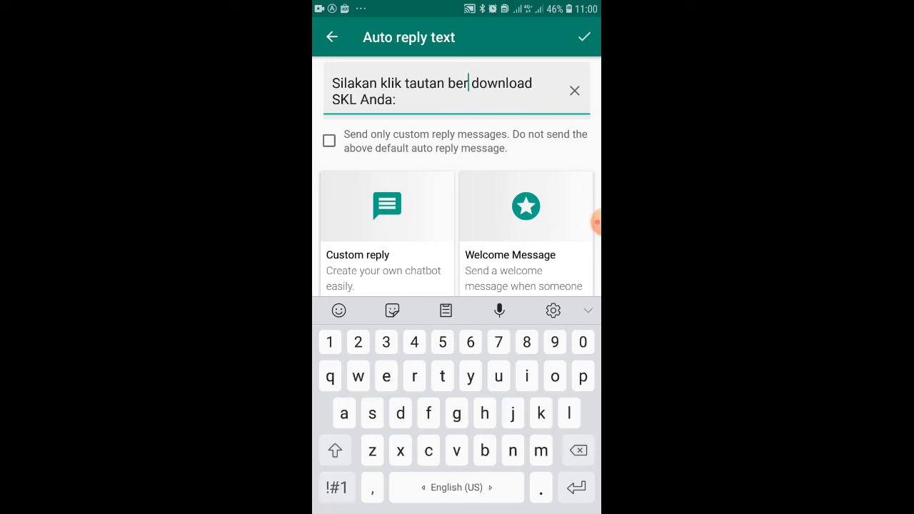
pyautogui.press('BackSpace')
pyautogui.press('BackSpace')
pyautogui.press('BackSpace')
pyautogui.press('BackSpace')
pyautogui.press('BackSpace')
pyautogui.press('BackSpace')
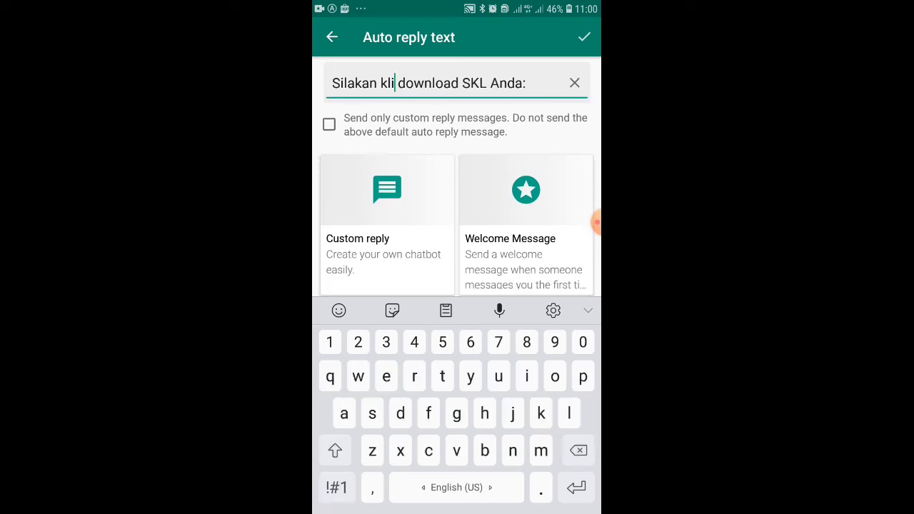
pyautogui.write('masukkan NISN')
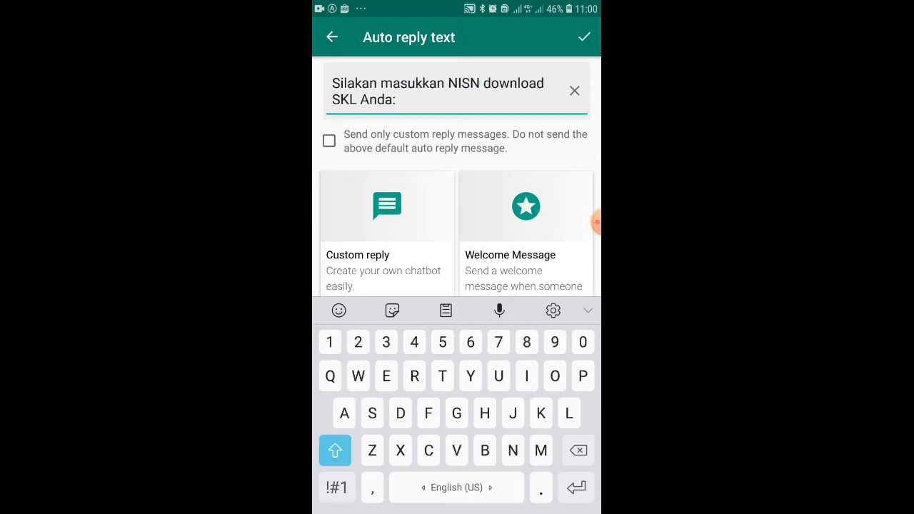
pyautogui.write(' untu ')
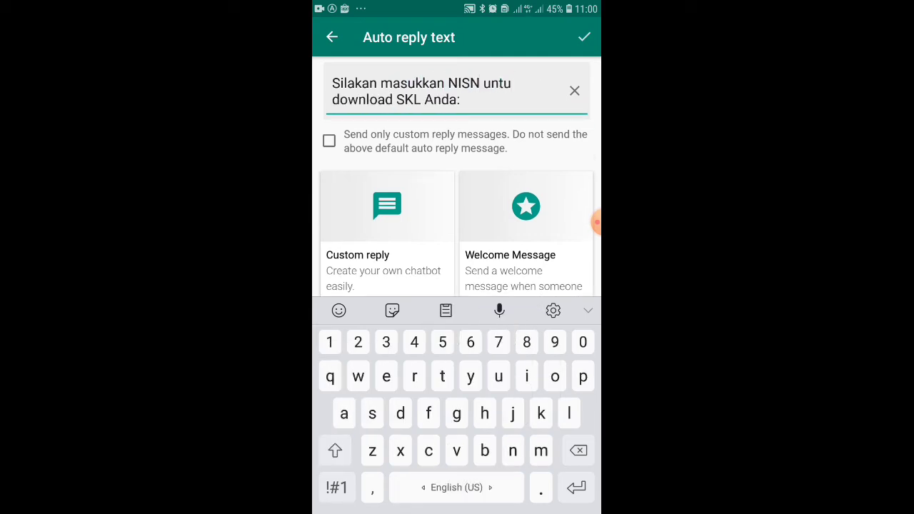
pyautogui.write('k')
pyautogui.press('Escape')
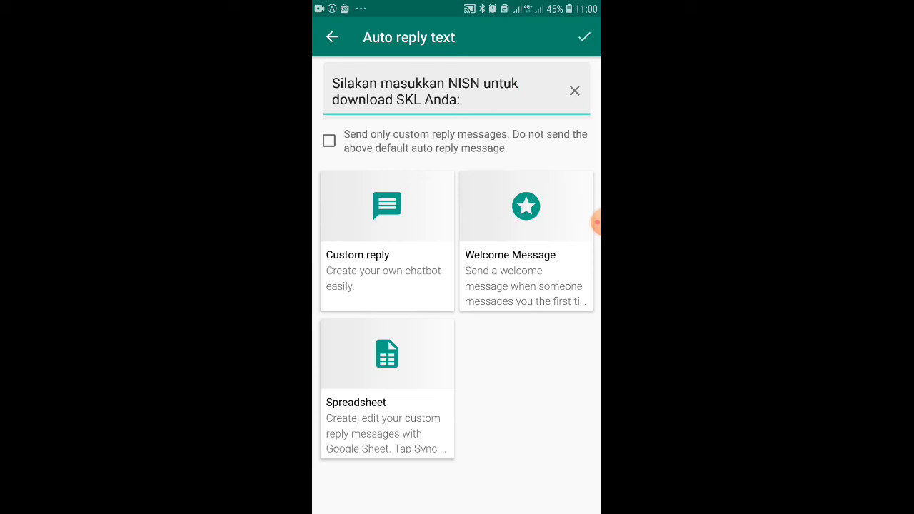
# Step: Sync the spreadsheet replies from Data WA, keeping the Spreadsheet feature on, and save the auto reply text
pyautogui.click(386, 385)
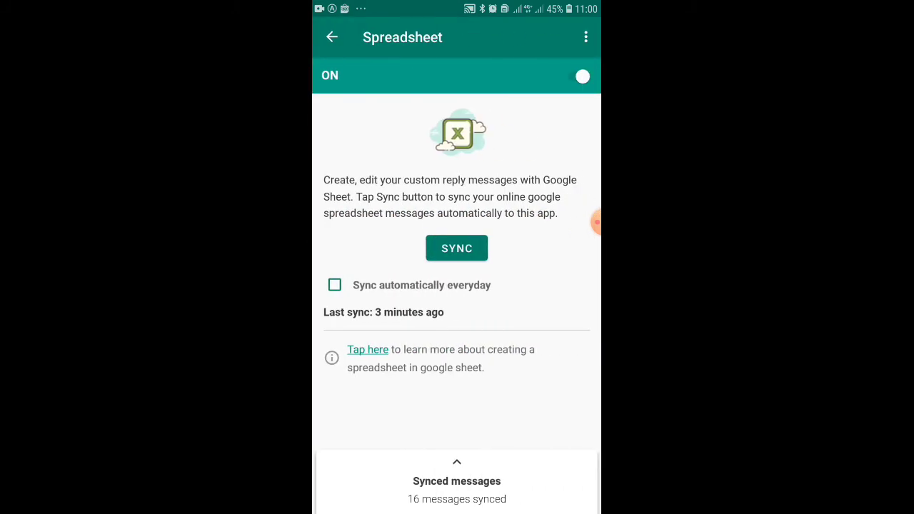
pyautogui.click(456, 247)
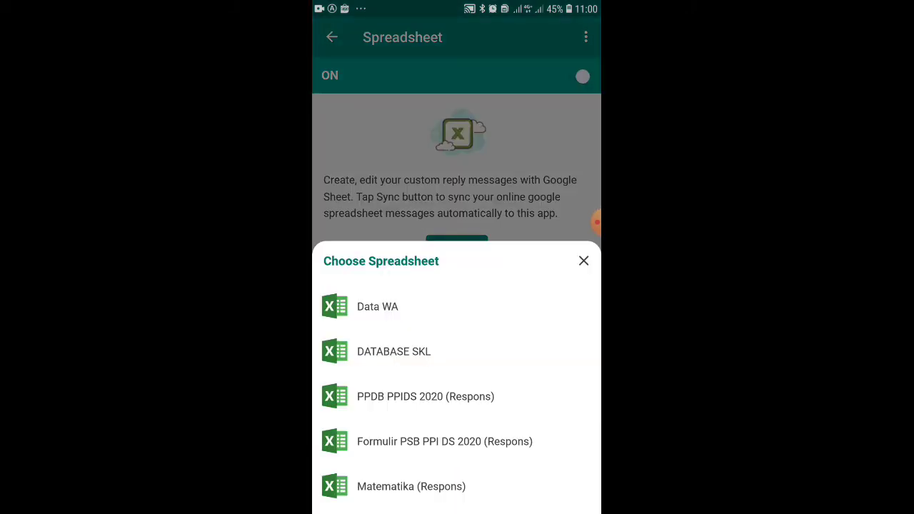
pyautogui.click(377, 307)
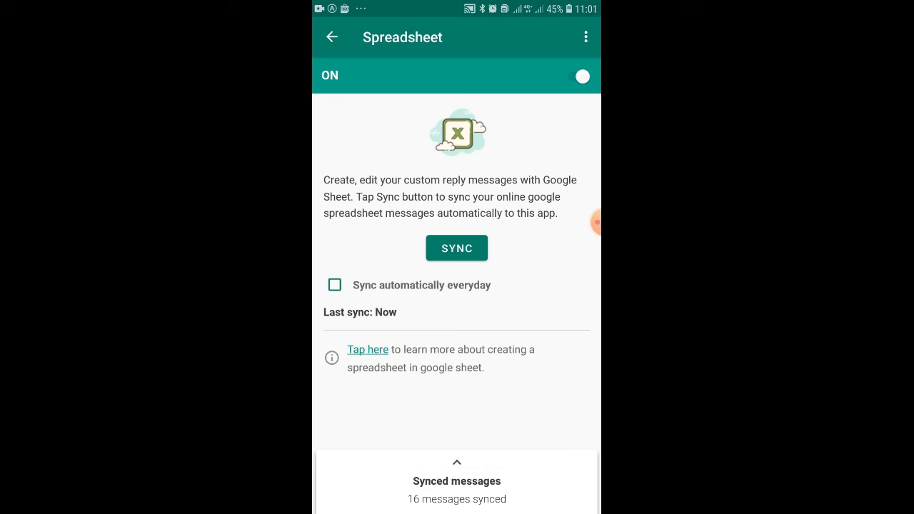
pyautogui.click(582, 76)
pyautogui.click(582, 76)
pyautogui.click(332, 37)
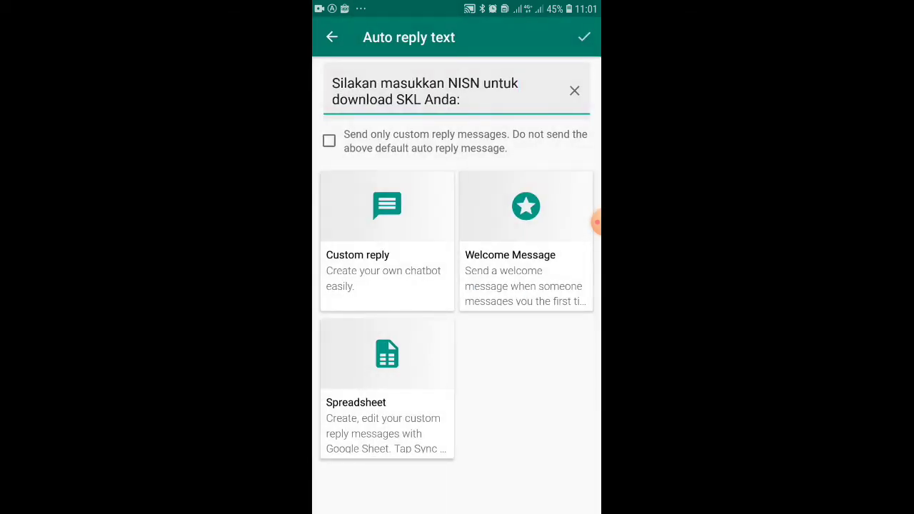
pyautogui.click(583, 37)
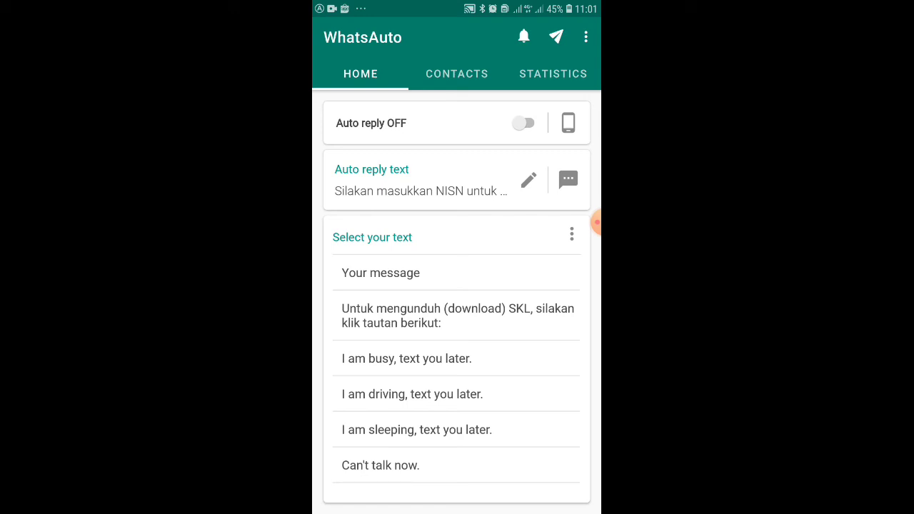
# Step: Turn on auto reply and allow notification access for WhatsAuto
pyautogui.moveTo(457, 6); pyautogui.dragTo(457, 321)
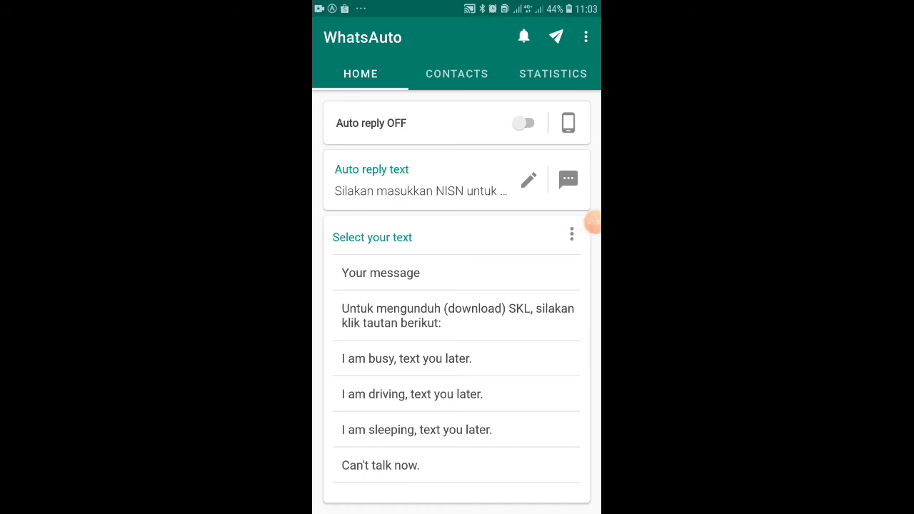
pyautogui.click(524, 123)
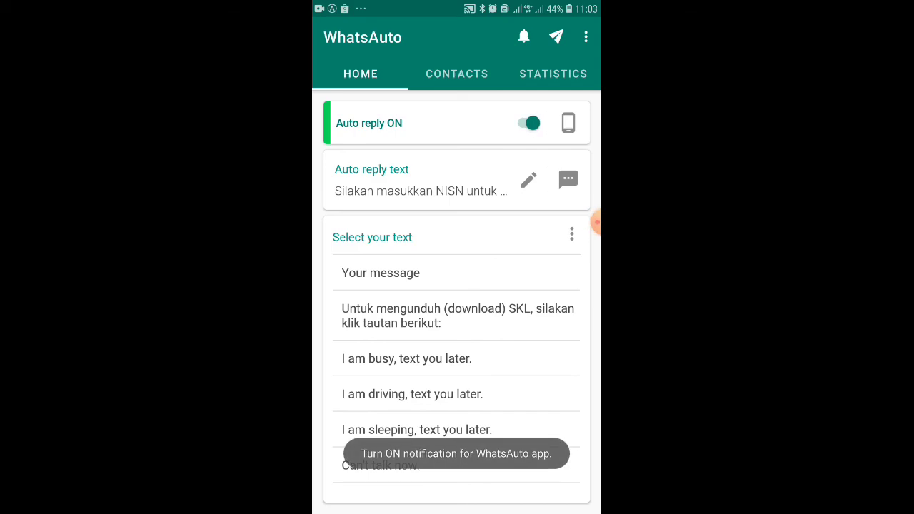
pyautogui.click(569, 288)
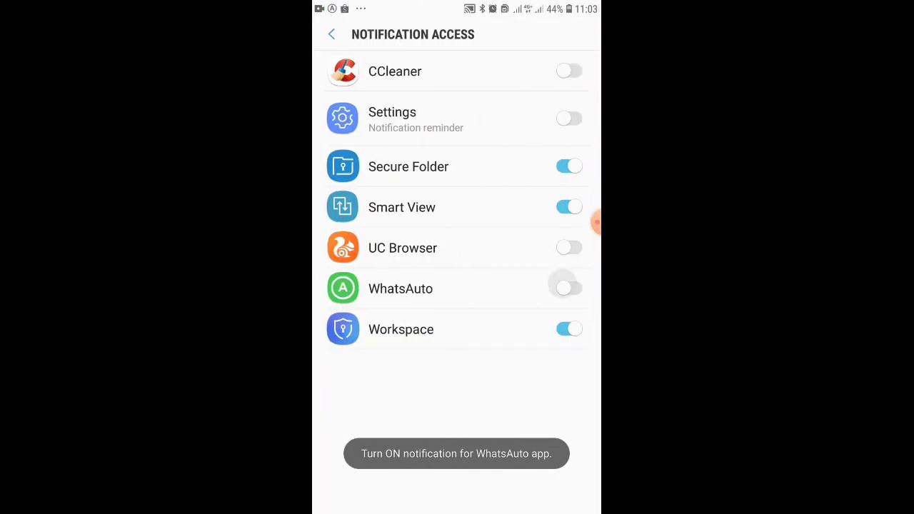
pyautogui.click(546, 389)
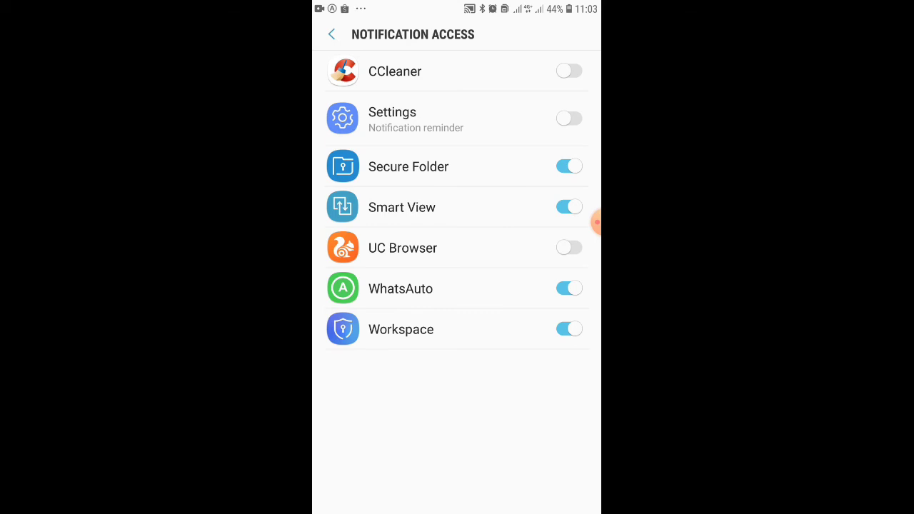
pyautogui.click(331, 34)
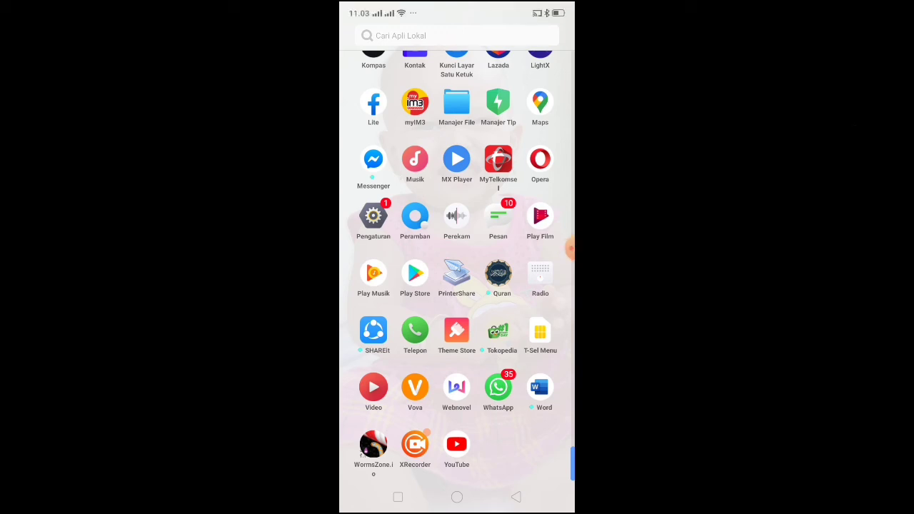
# Step: On the second phone, open WhatsApp and send "Hai" to the contact whose phone runs the auto reply
pyautogui.click(498, 387)
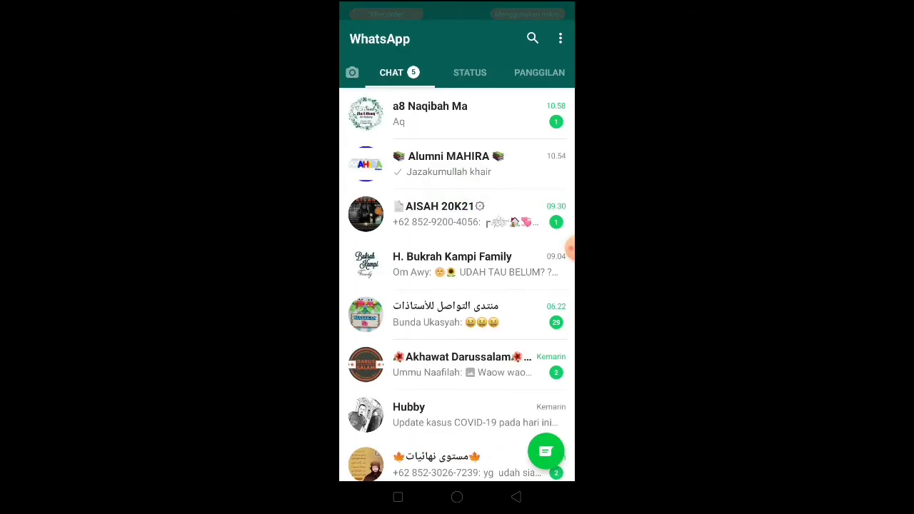
pyautogui.click(457, 414)
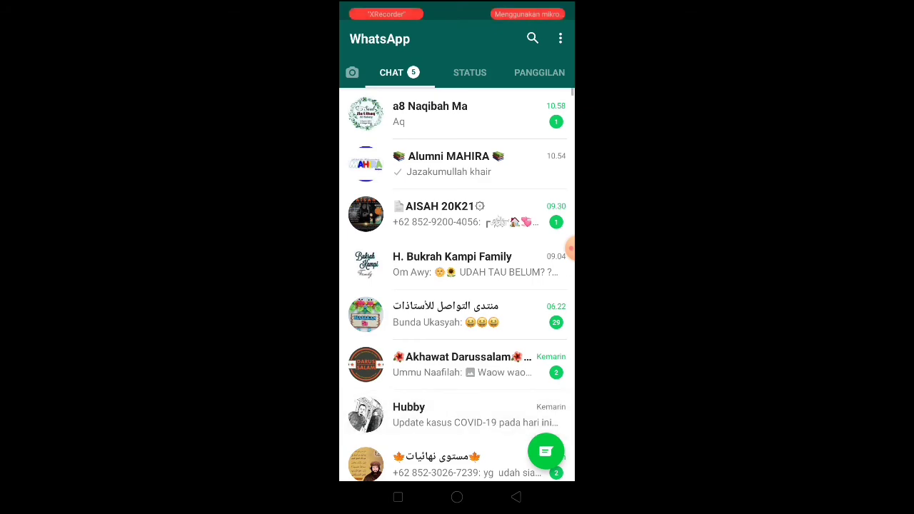
pyautogui.click(402, 463)
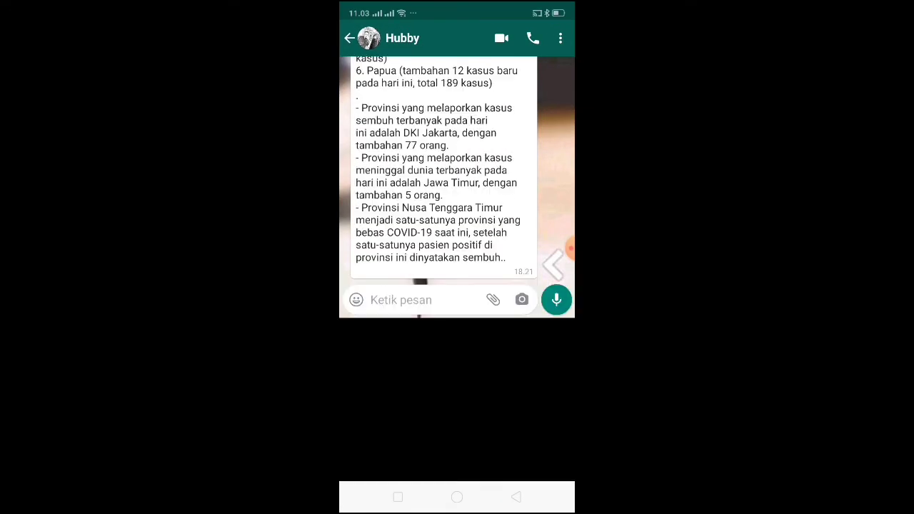
pyautogui.write('Hai')
pyautogui.click(556, 300)
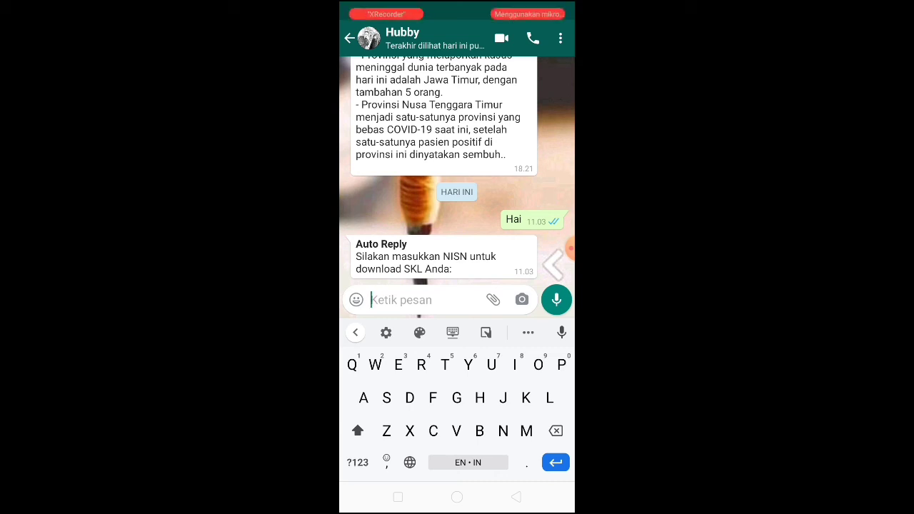
# Step: Send the student's NISN in the same chat to request the SKL download link
pyautogui.click(357, 463)
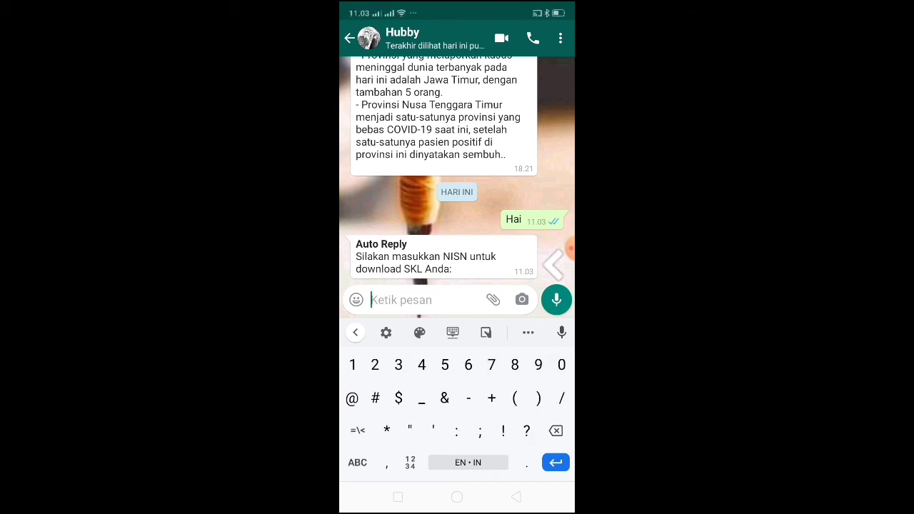
pyautogui.write('12345')
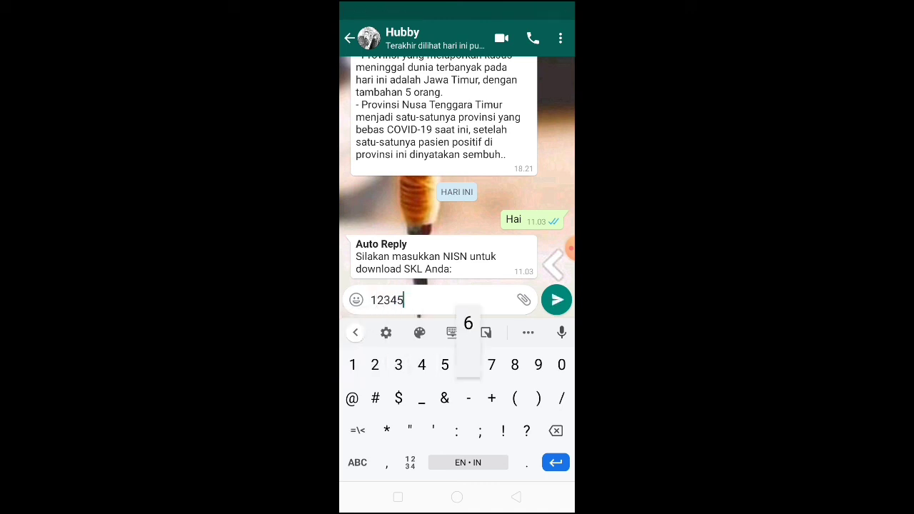
pyautogui.write('678')
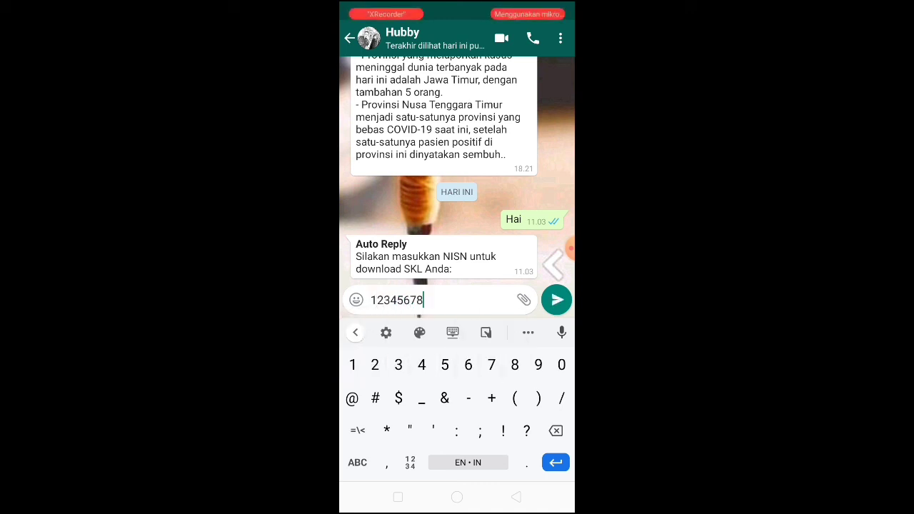
pyautogui.click(556, 300)
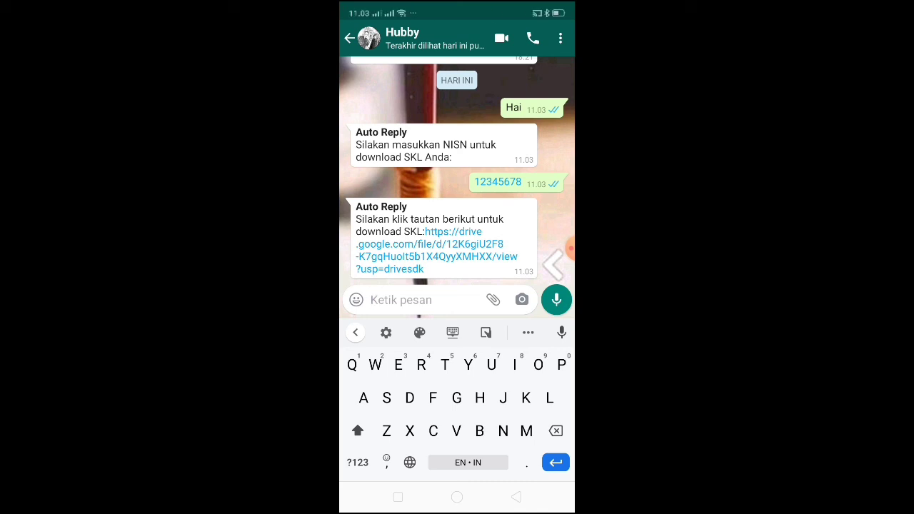
# Step: Open the SKL download link in the auto reply, check the PDF certificate in Google Drive, and return to the chat
pyautogui.click(436, 250)
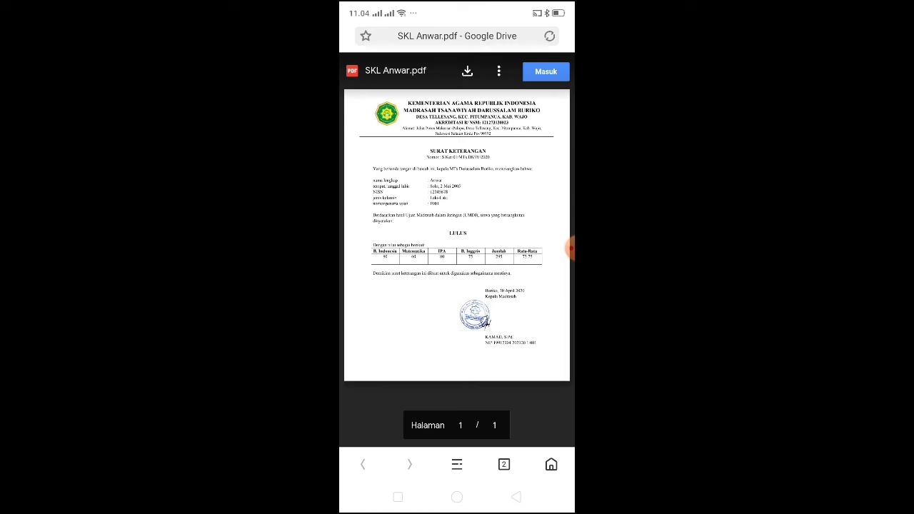
pyautogui.click(515, 496)
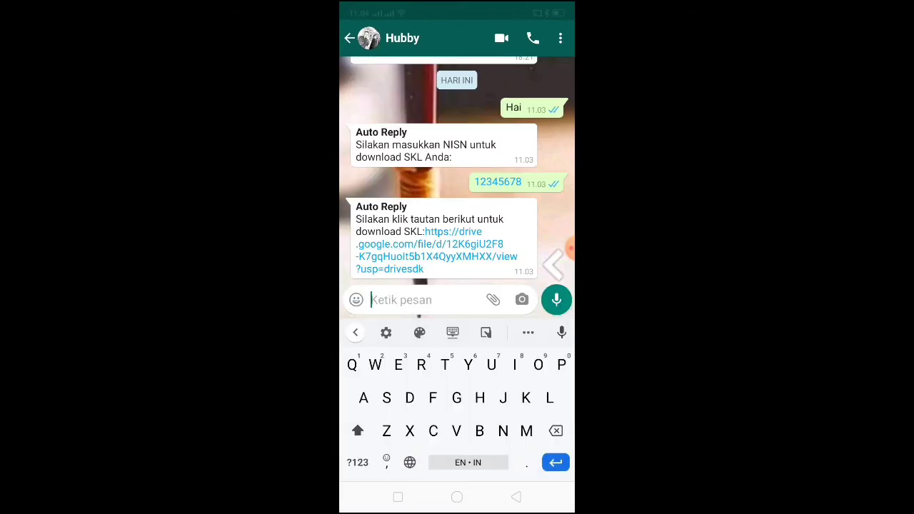
# Step: Send a second student's NISN in the chat to request that student's SKL download link
pyautogui.click(357, 462)
pyautogui.write('12')
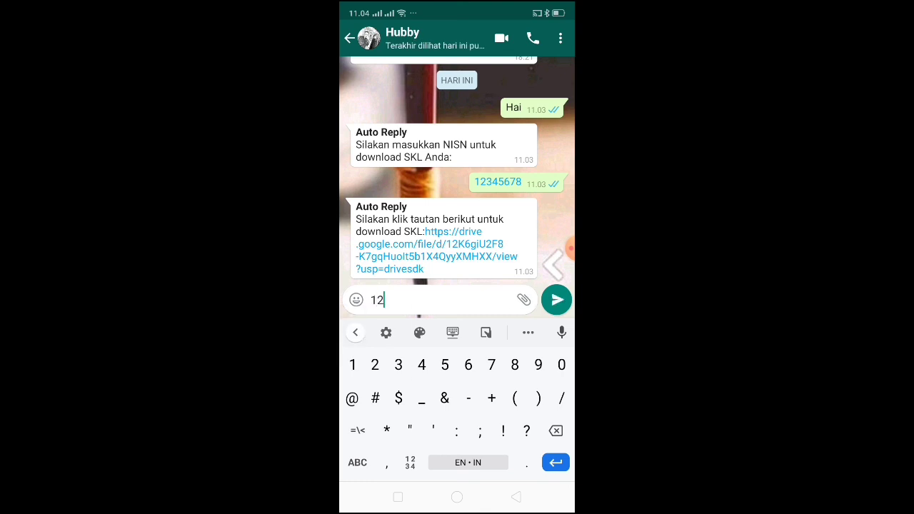
pyautogui.write('345679')
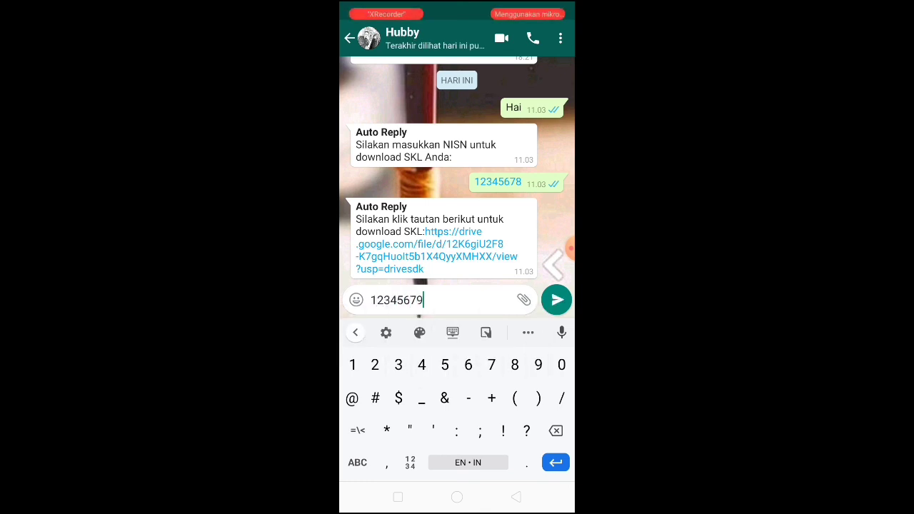
pyautogui.click(556, 299)
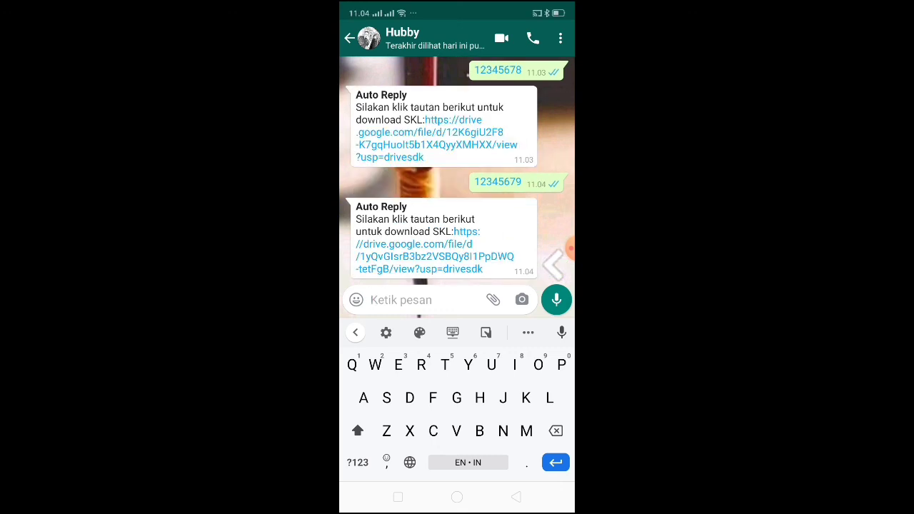
# Step: Open the second student's SKL link from the newest auto reply, check the PDF, and return to the chat with the keyboard hidden
pyautogui.click(434, 250)
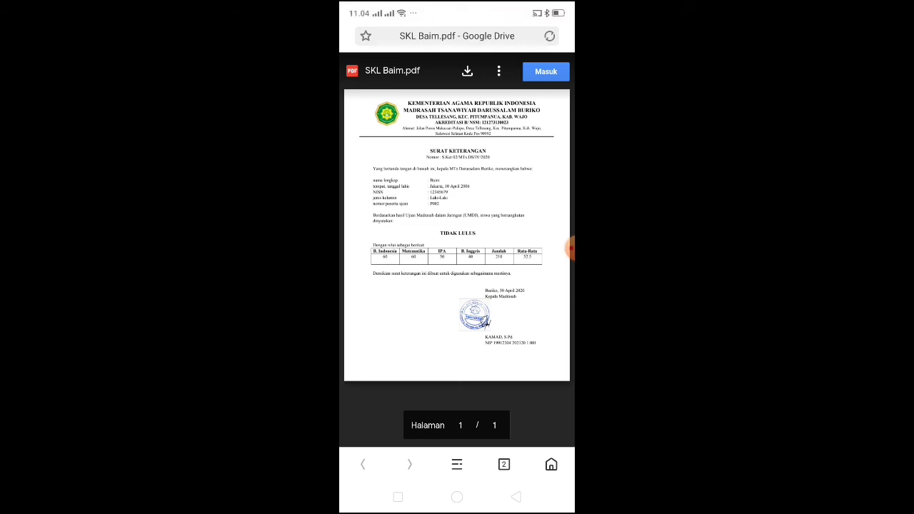
pyautogui.click(516, 497)
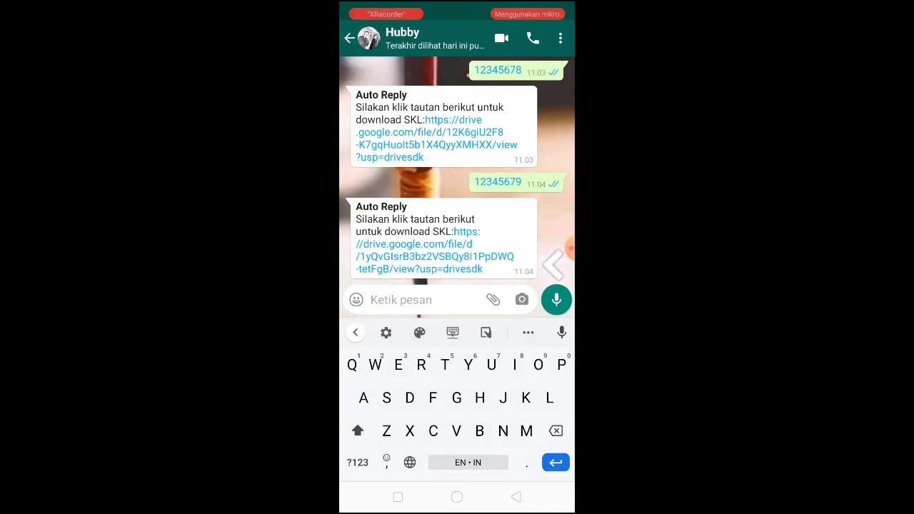
pyautogui.click(516, 496)
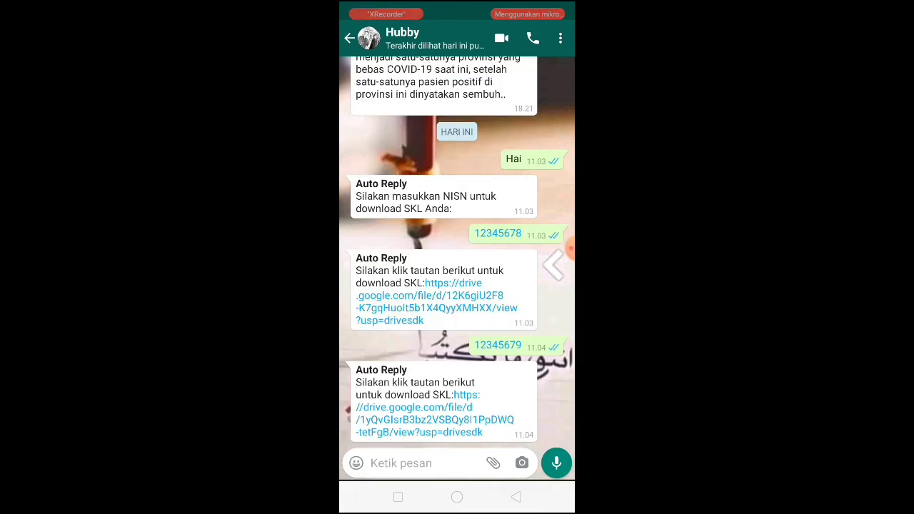
pyautogui.moveTo(457, 6); pyautogui.dragTo(456, 343)
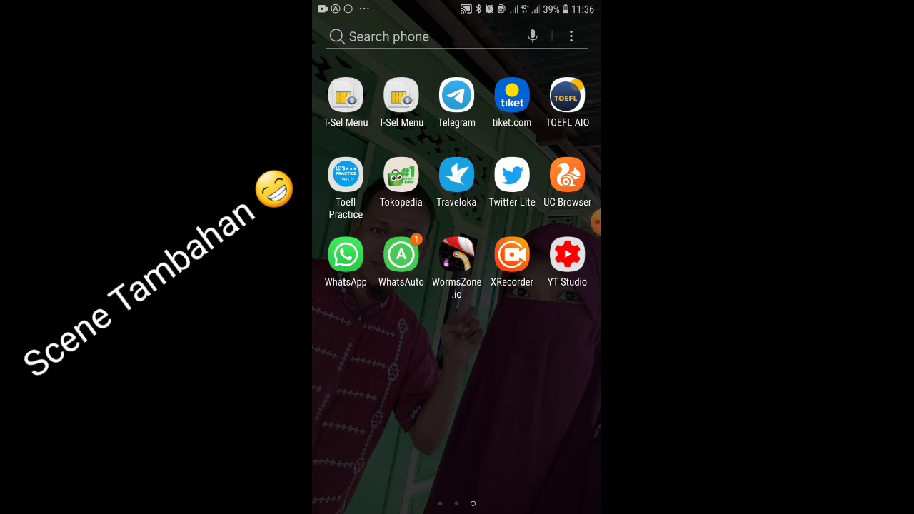
# Step: Switch to UC Browser, scan the QR code on the SKL certificate with its QR Scanner, and dismiss the scanning result
pyautogui.click(566, 175)
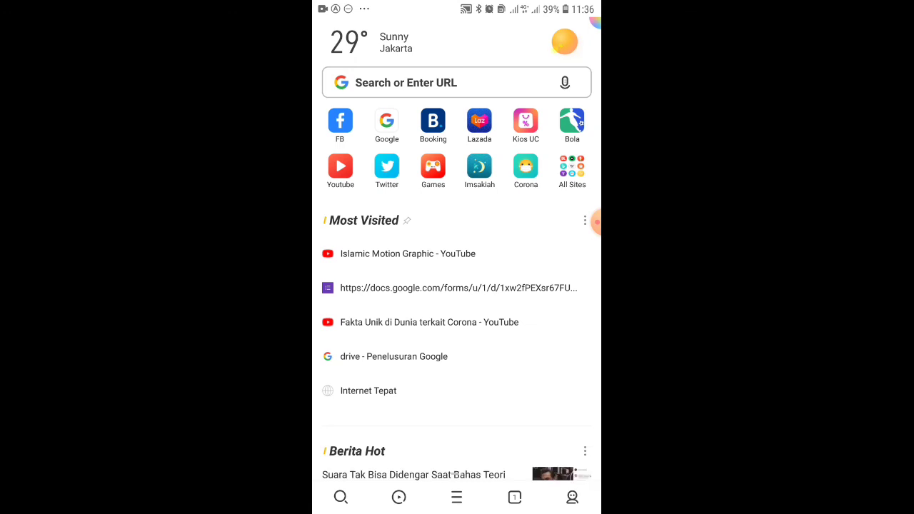
pyautogui.click(456, 497)
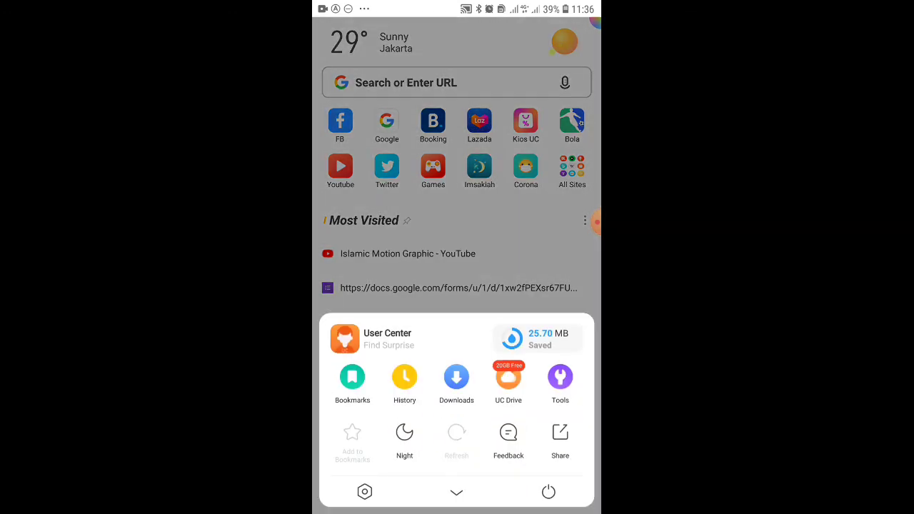
pyautogui.click(559, 378)
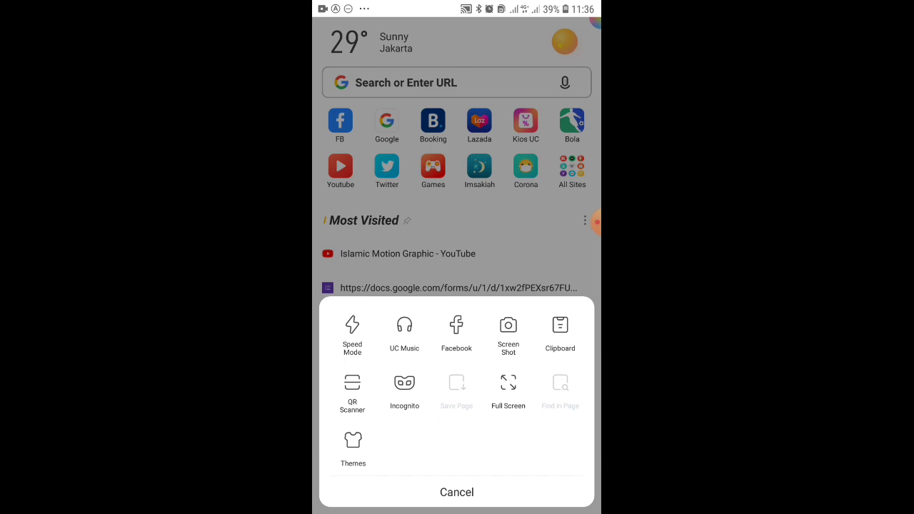
pyautogui.click(352, 393)
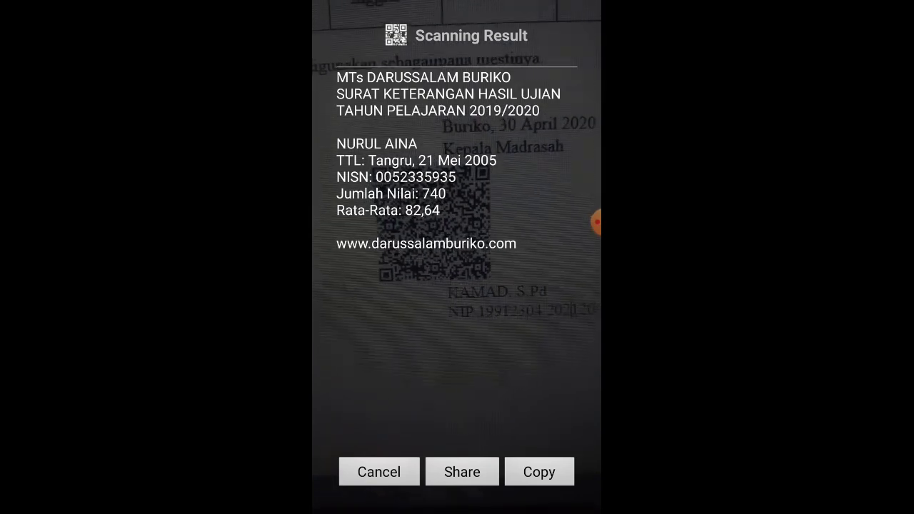
pyautogui.press('Escape')
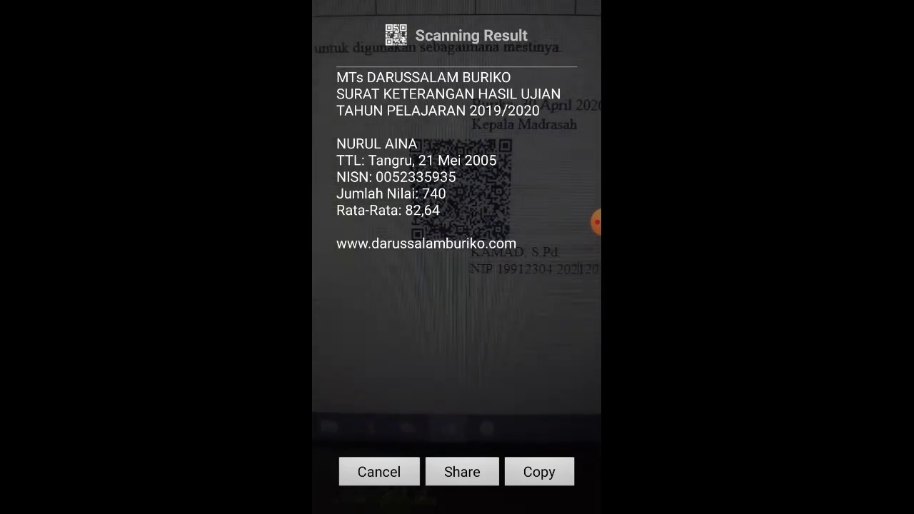
pyautogui.click(379, 472)
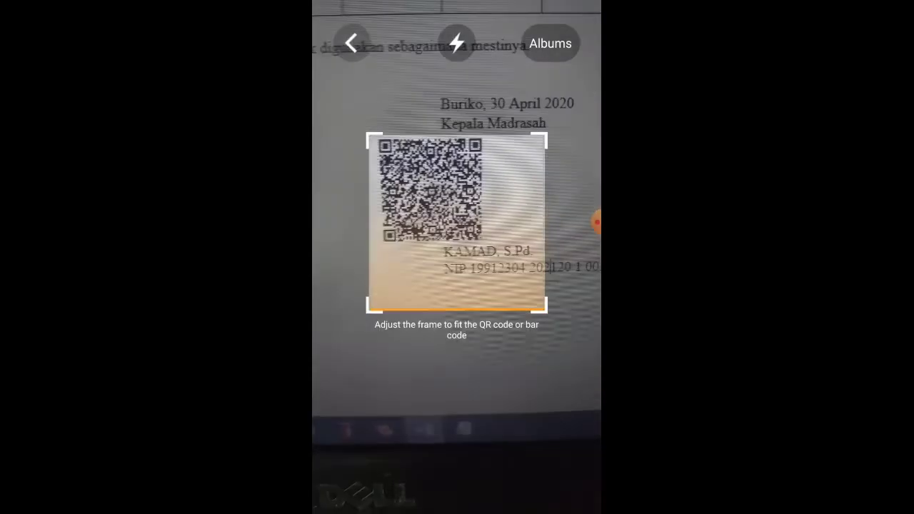